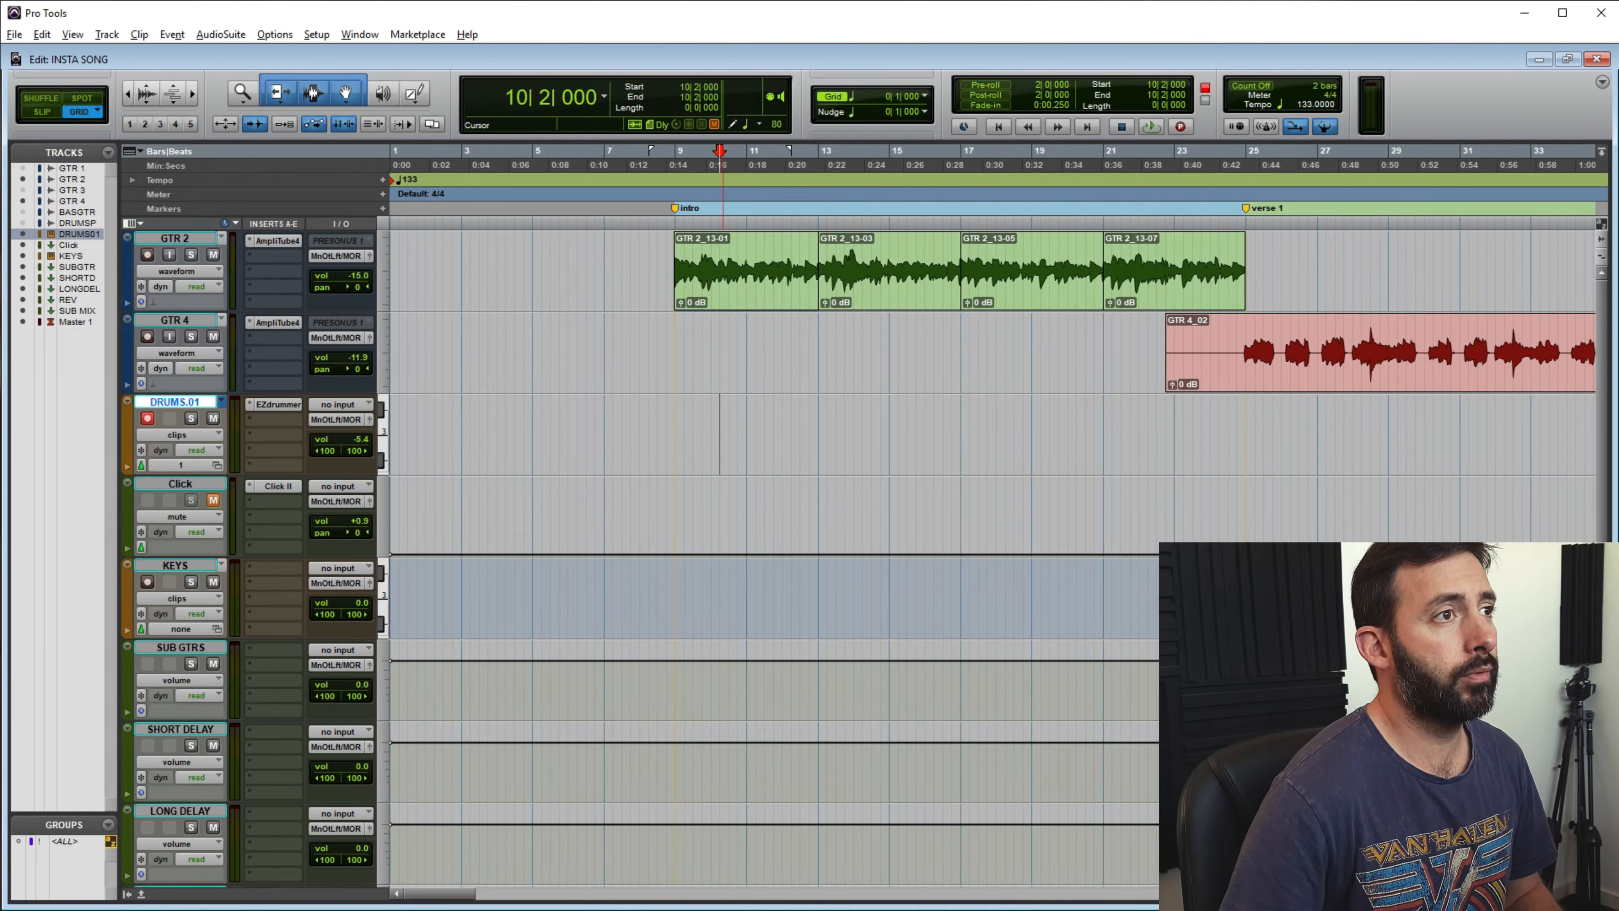
Place the edit cursor on the DRUMS.01 track at bar 9, where the intro begins
{"action": "key", "text": "ctrl+["}
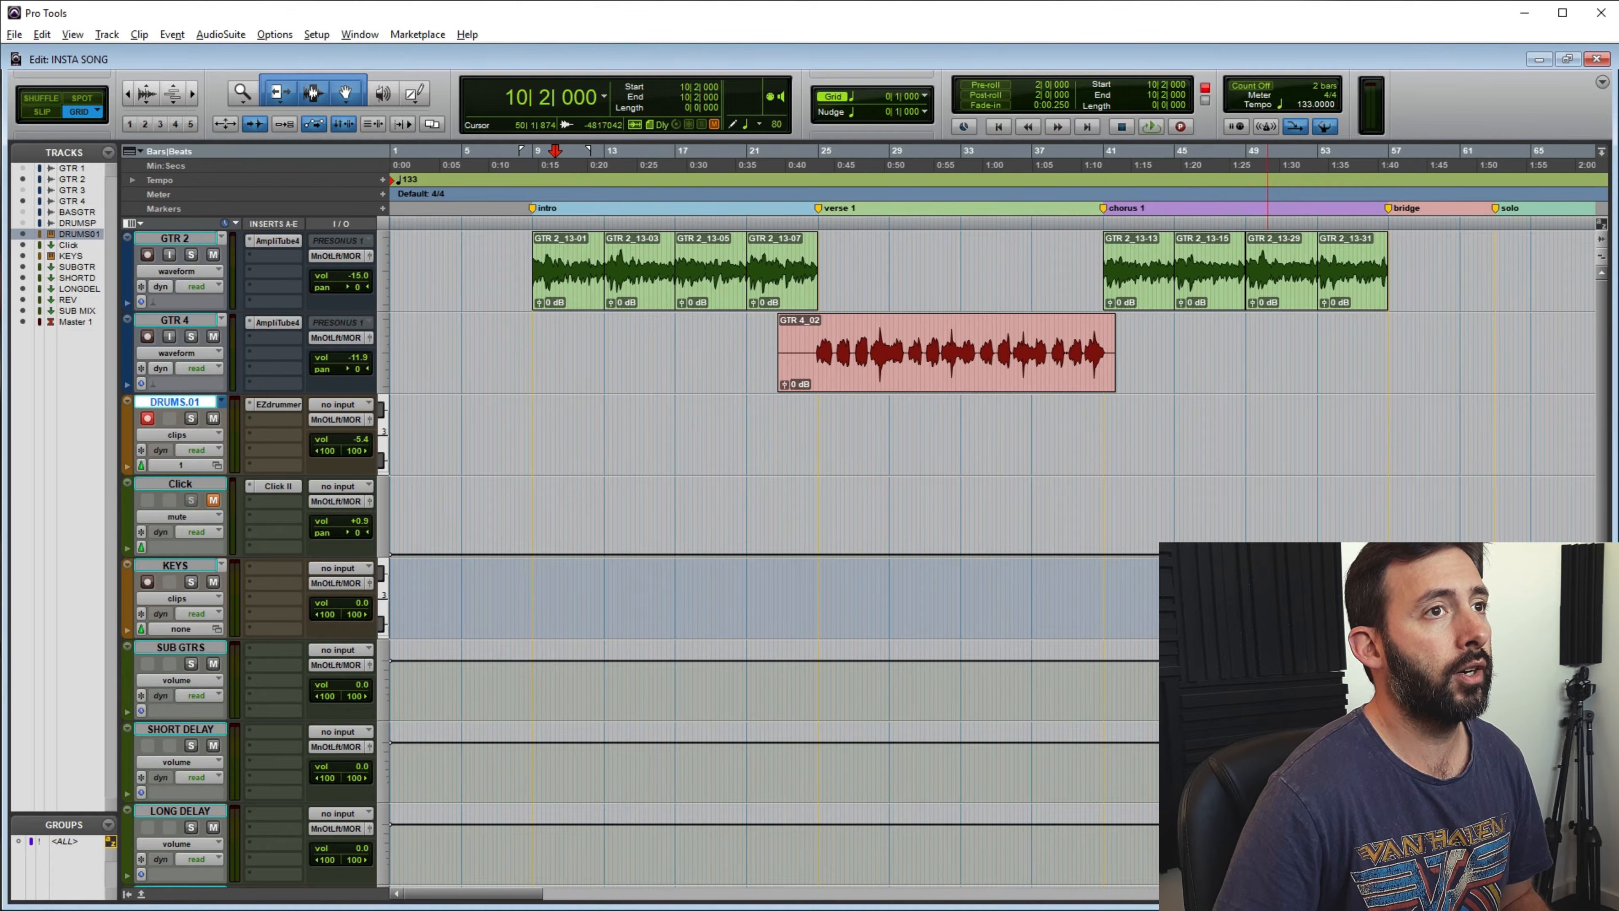
{"action": "scroll", "coordinate": [922, 386], "scroll_direction": "right", "scroll_amount": 5}
{"action": "scroll", "coordinate": [1410, 376], "scroll_direction": "left", "scroll_amount": 5}
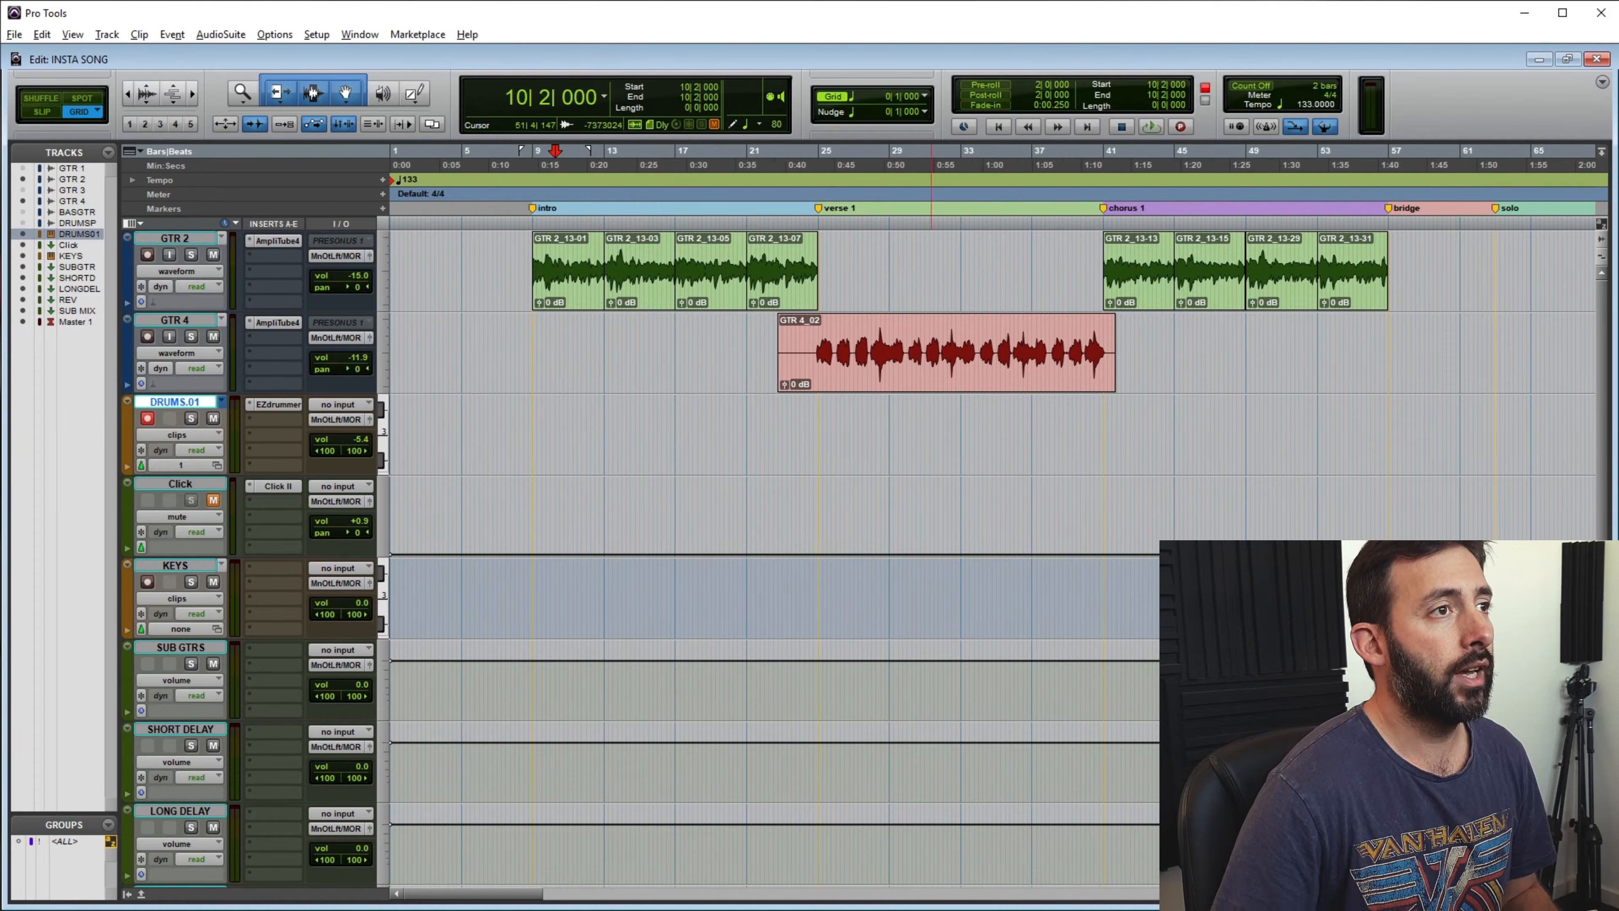
{"action": "left_click", "coordinate": [502, 434]}
{"action": "scroll", "coordinate": [546, 434], "scroll_direction": "up", "scroll_amount": 3}
{"action": "scroll", "coordinate": [1028, 434], "scroll_direction": "down", "scroll_amount": 2}
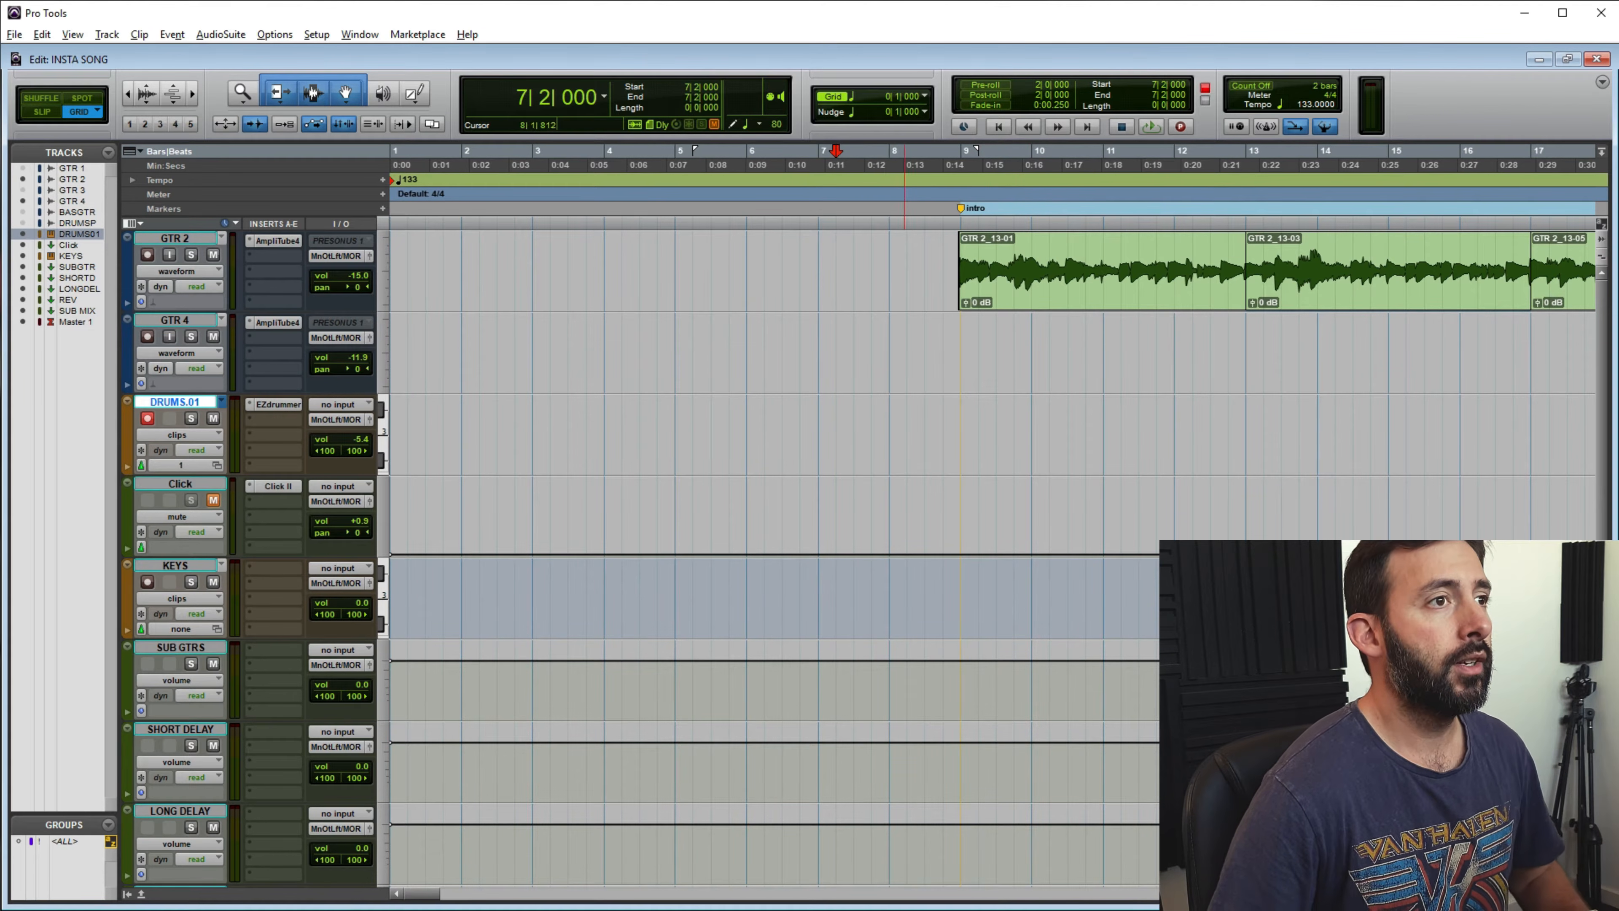
{"action": "left_click", "coordinate": [963, 434]}
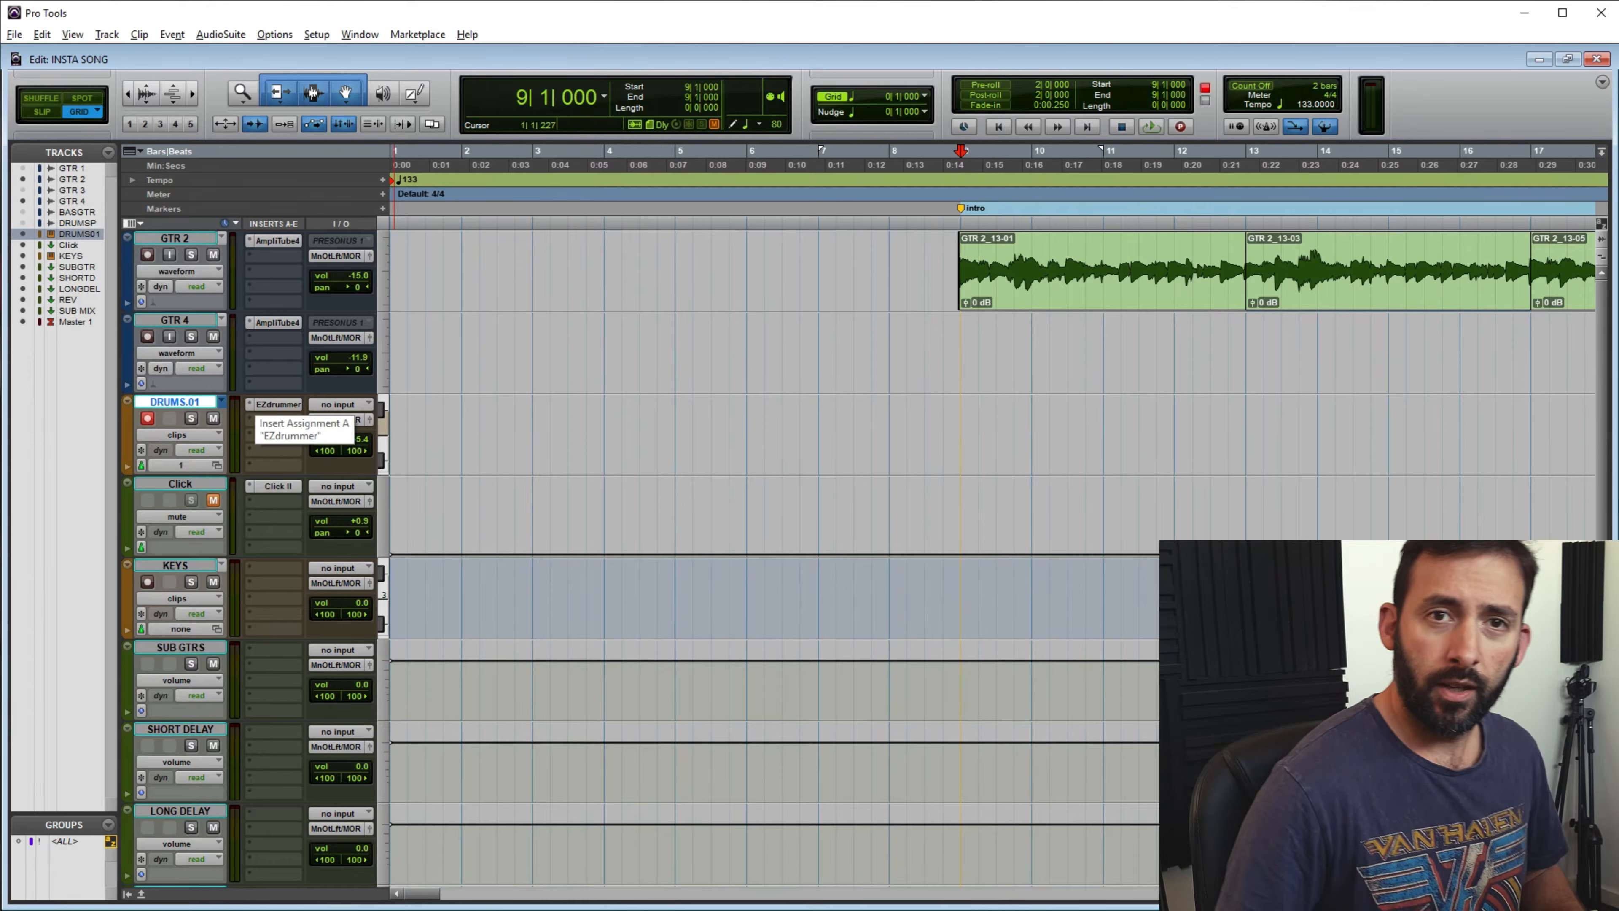
Open EZdrummer from the DRUMS.01 track and look through the groove list in its Search view
{"action": "left_click", "coordinate": [274, 404]}
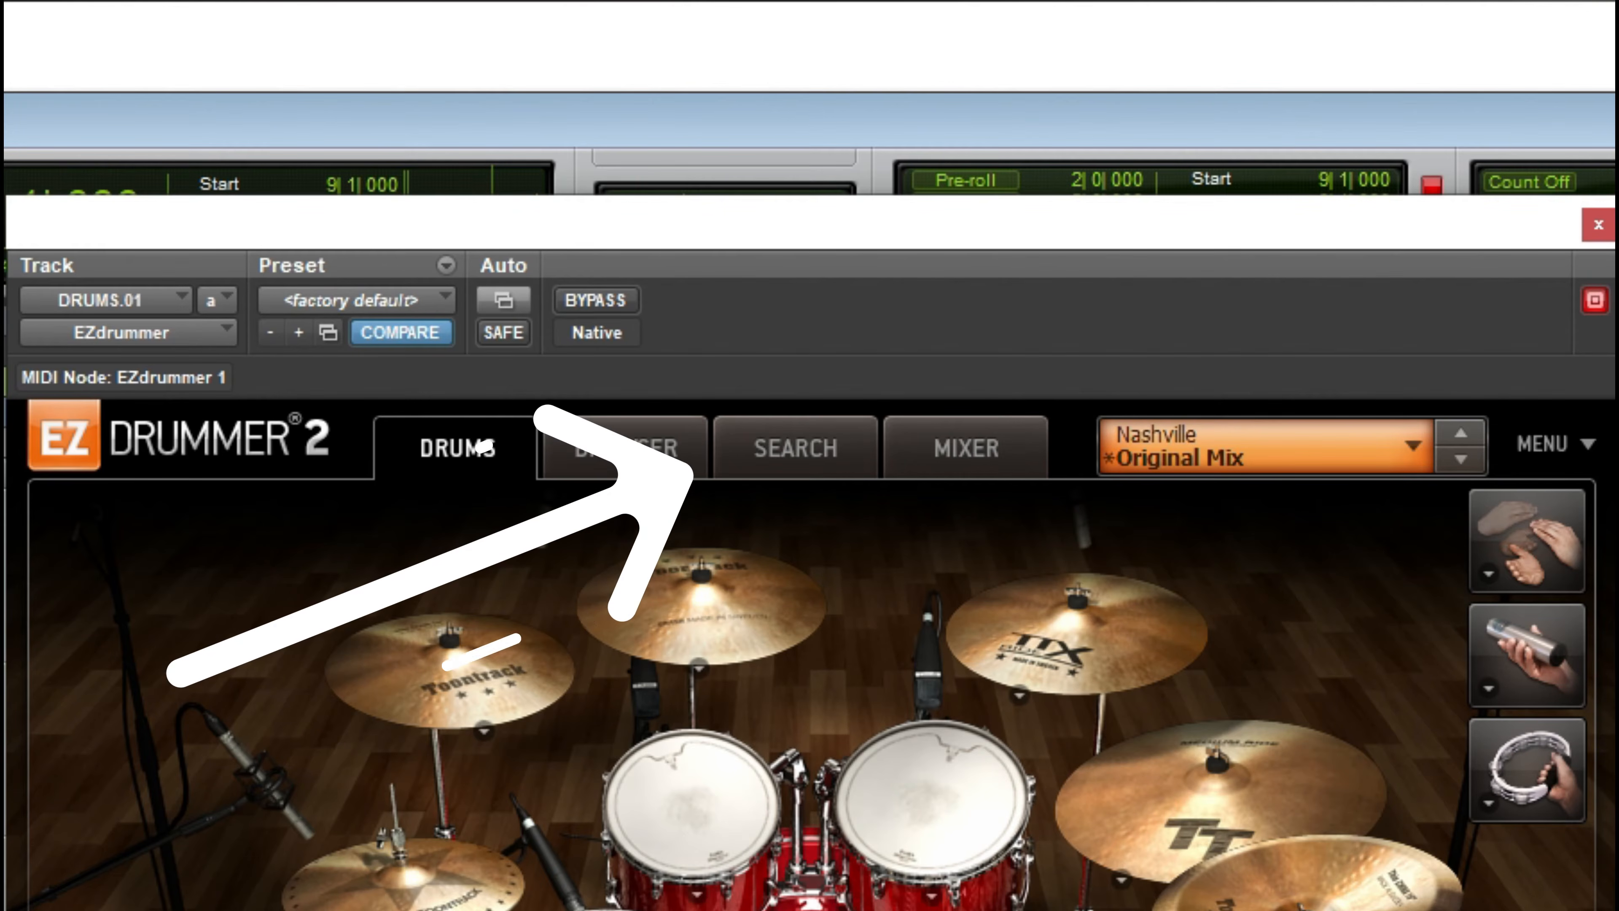
{"action": "left_click", "coordinate": [796, 448]}
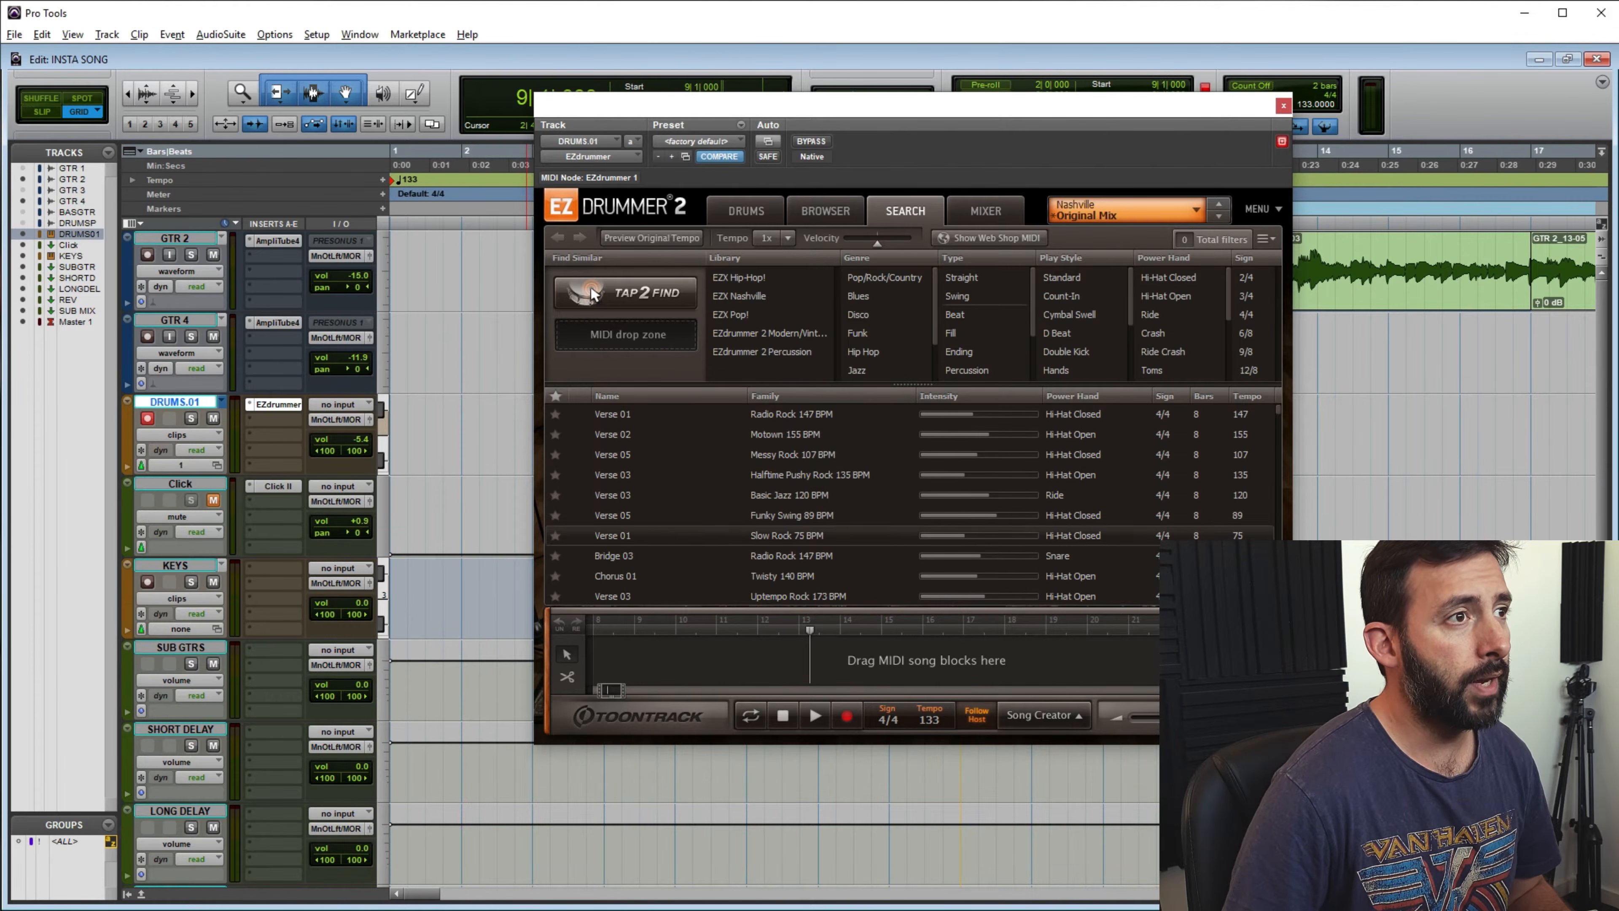
{"action": "scroll", "coordinate": [913, 504], "scroll_direction": "down", "scroll_amount": 20}
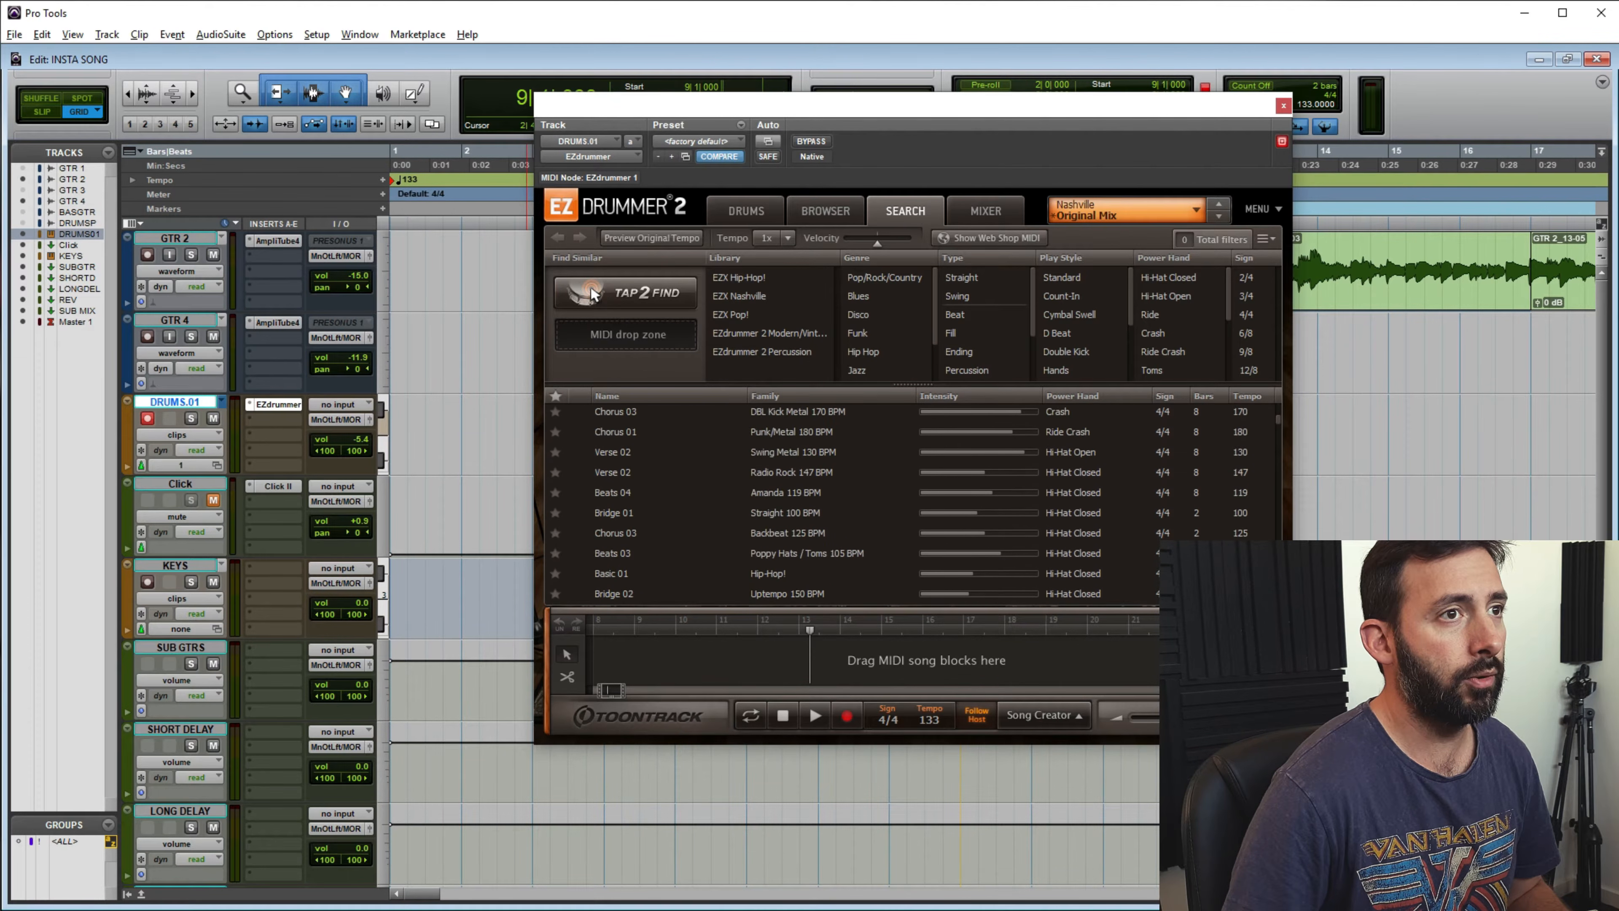
{"action": "scroll", "coordinate": [913, 504], "scroll_direction": "down", "scroll_amount": 20}
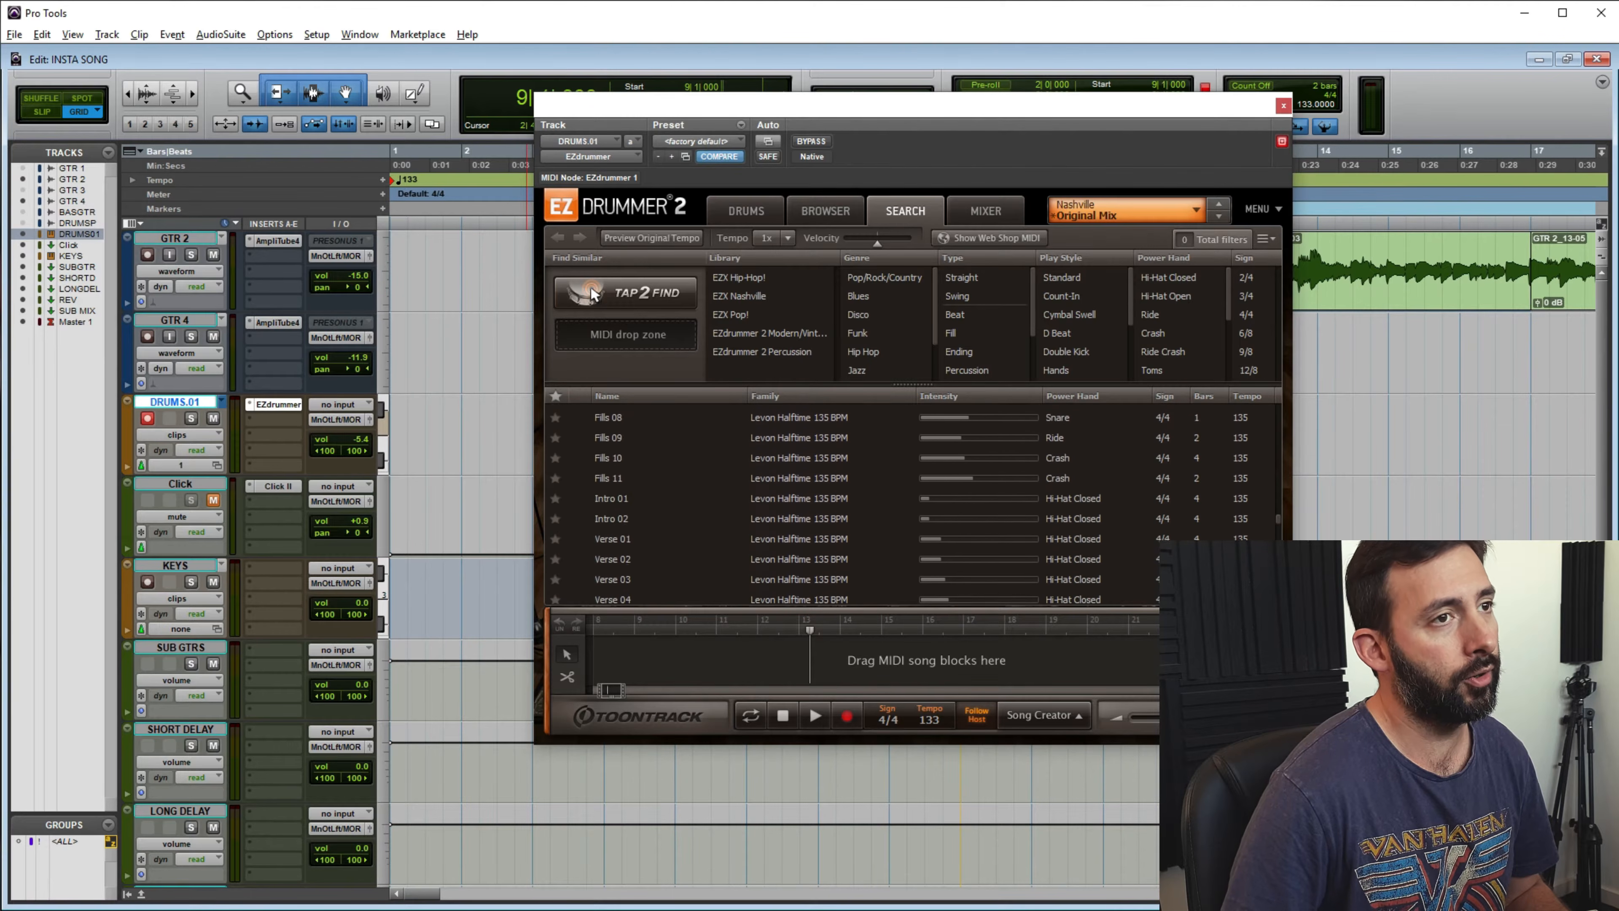
{"action": "scroll", "coordinate": [913, 504], "scroll_direction": "down", "scroll_amount": 20}
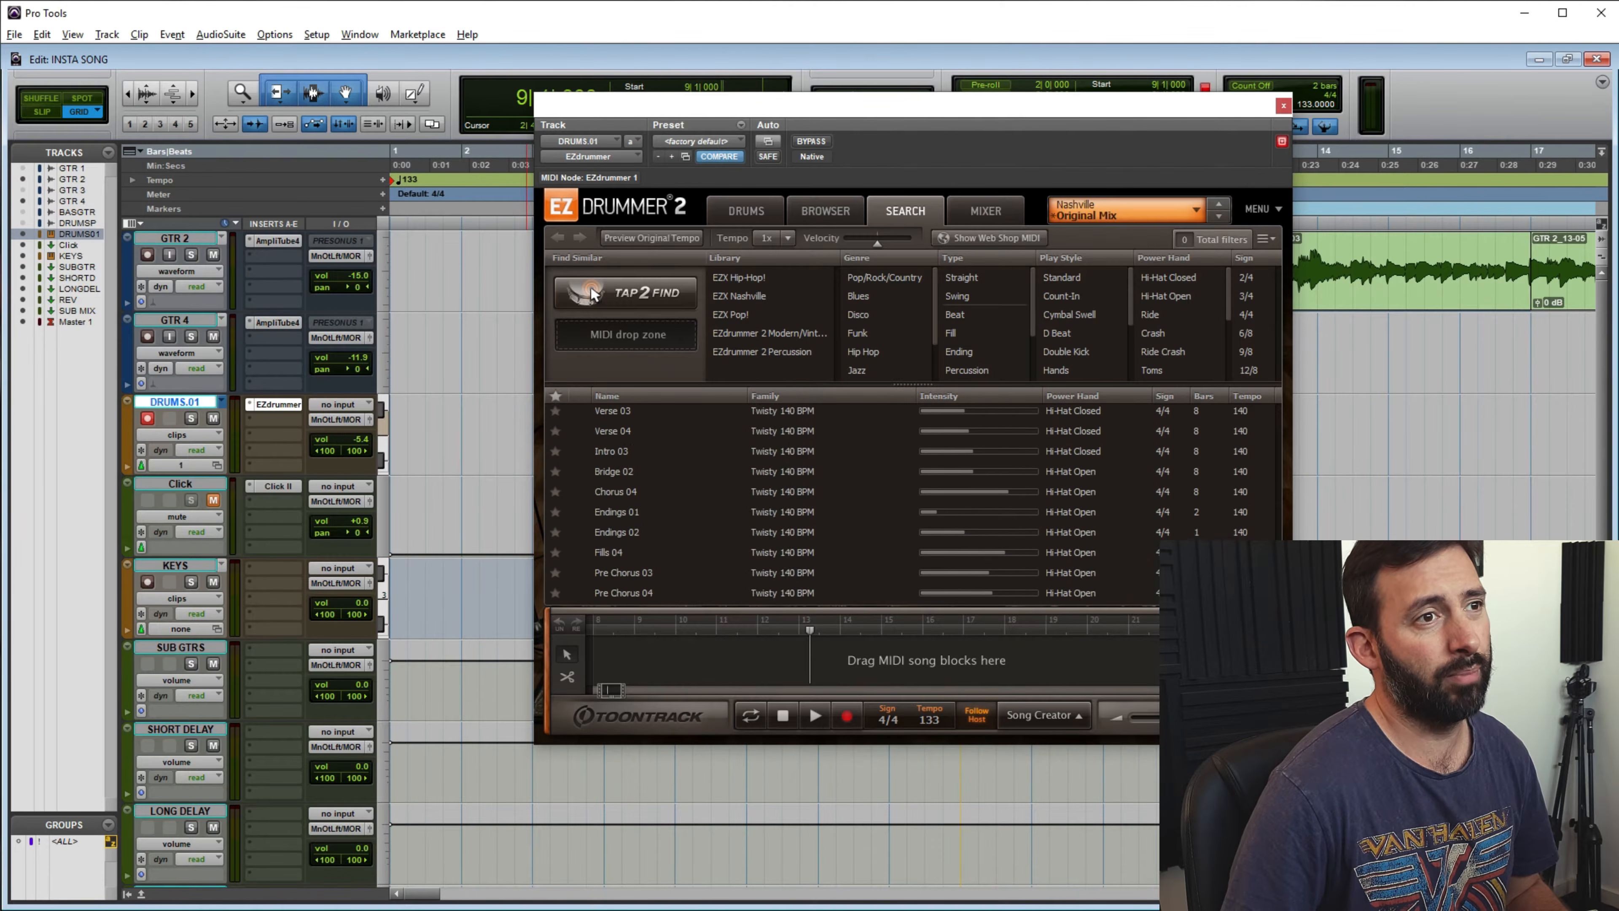
{"action": "scroll", "coordinate": [913, 504], "scroll_direction": "down", "scroll_amount": 20}
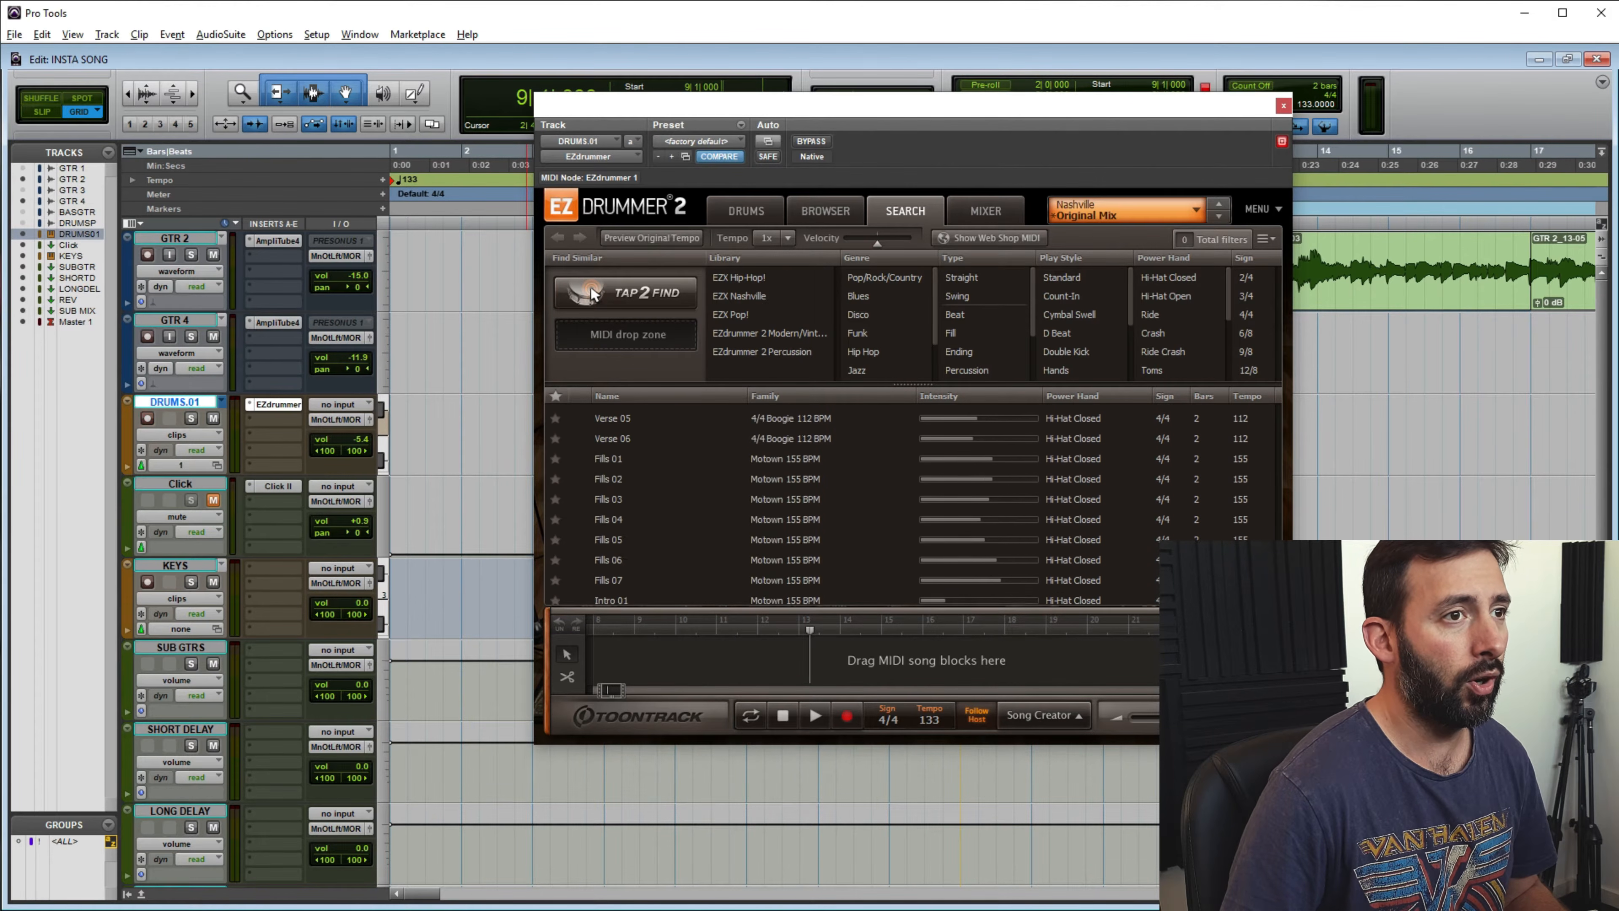
{"action": "scroll", "coordinate": [913, 504], "scroll_direction": "up", "scroll_amount": 20}
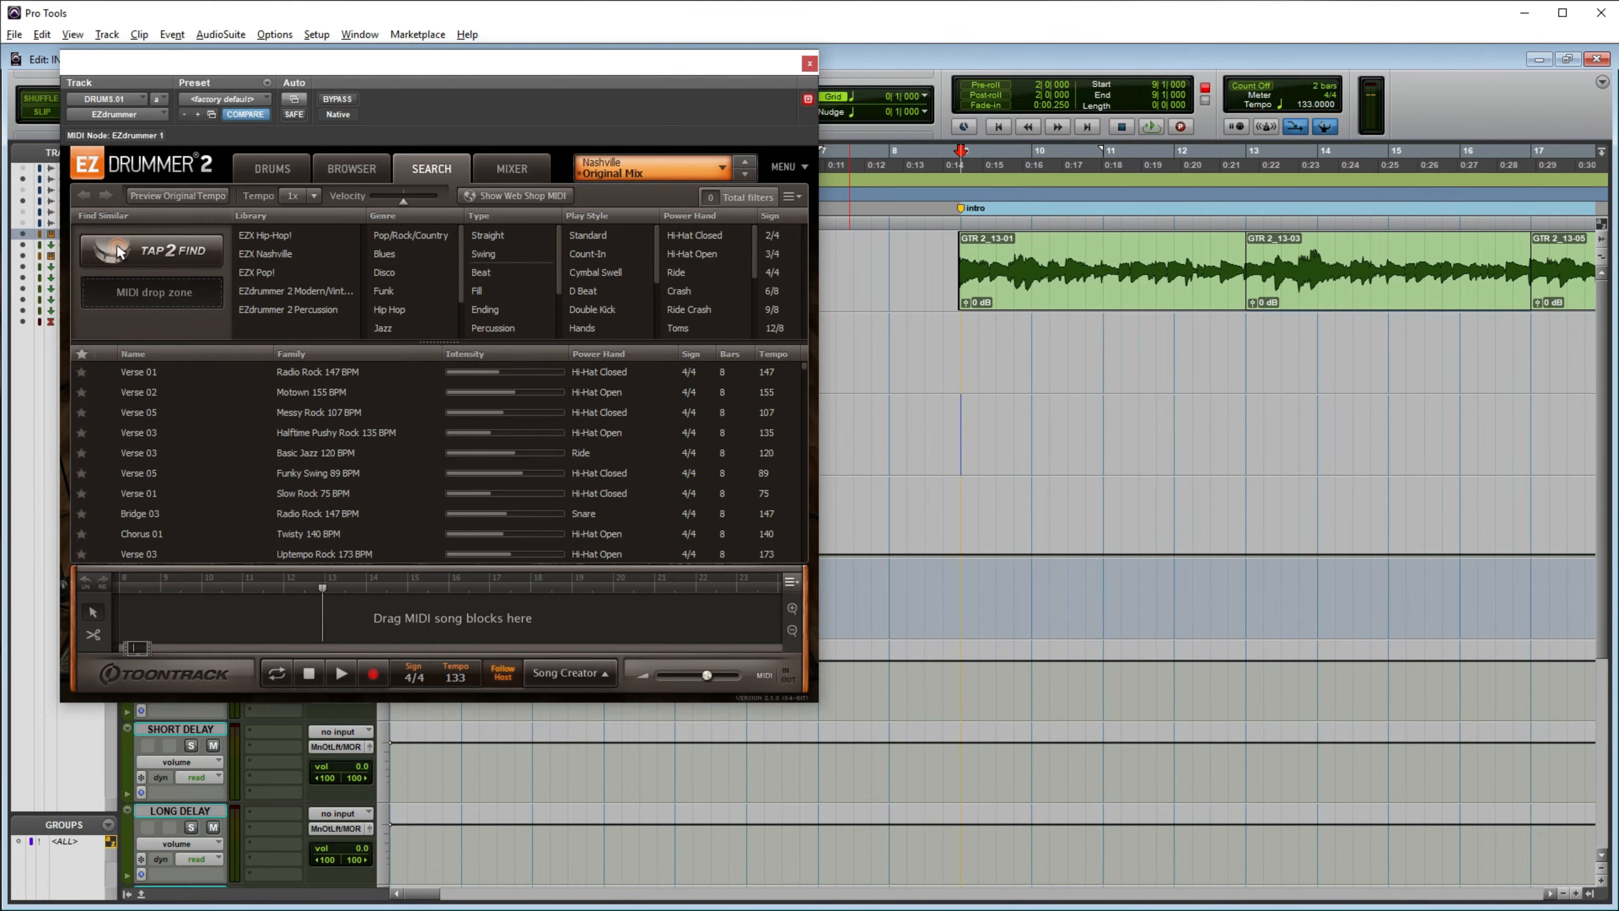
Play a drum beat into Tap2Find and show the grooves that match it
{"action": "mouse_move", "coordinate": [691, 67]}
{"action": "left_mouse_down"}
{"action": "mouse_move", "coordinate": [858, 63]}
{"action": "mouse_move", "coordinate": [705, 51]}
{"action": "left_mouse_up"}
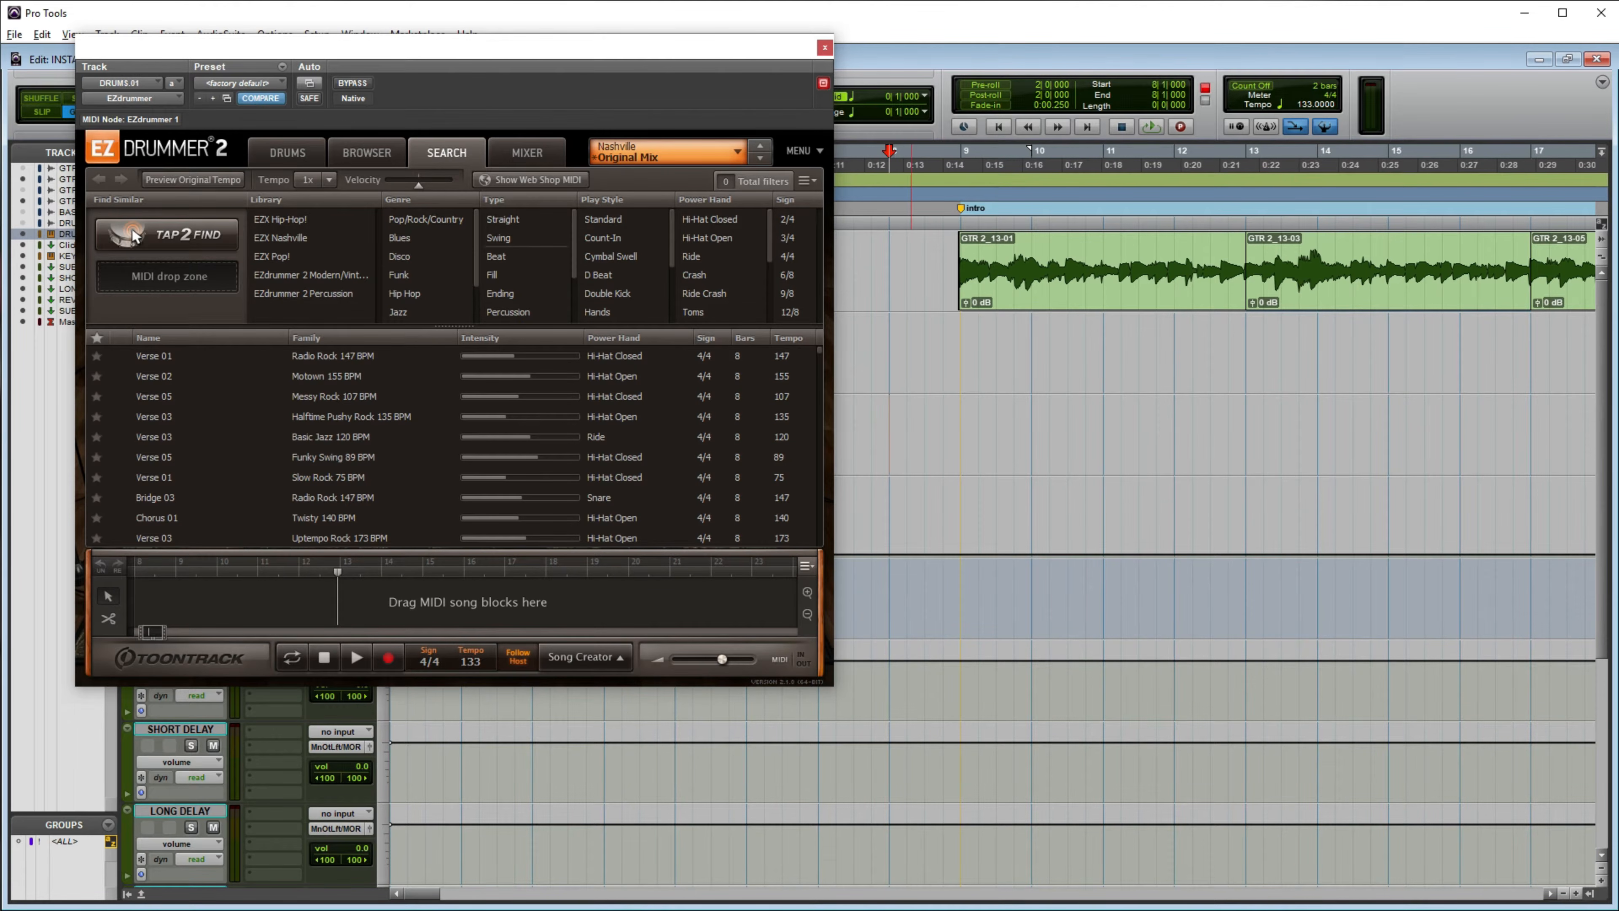
{"action": "left_click_drag", "start_coordinate": [610, 47], "coordinate": [915, 44]}
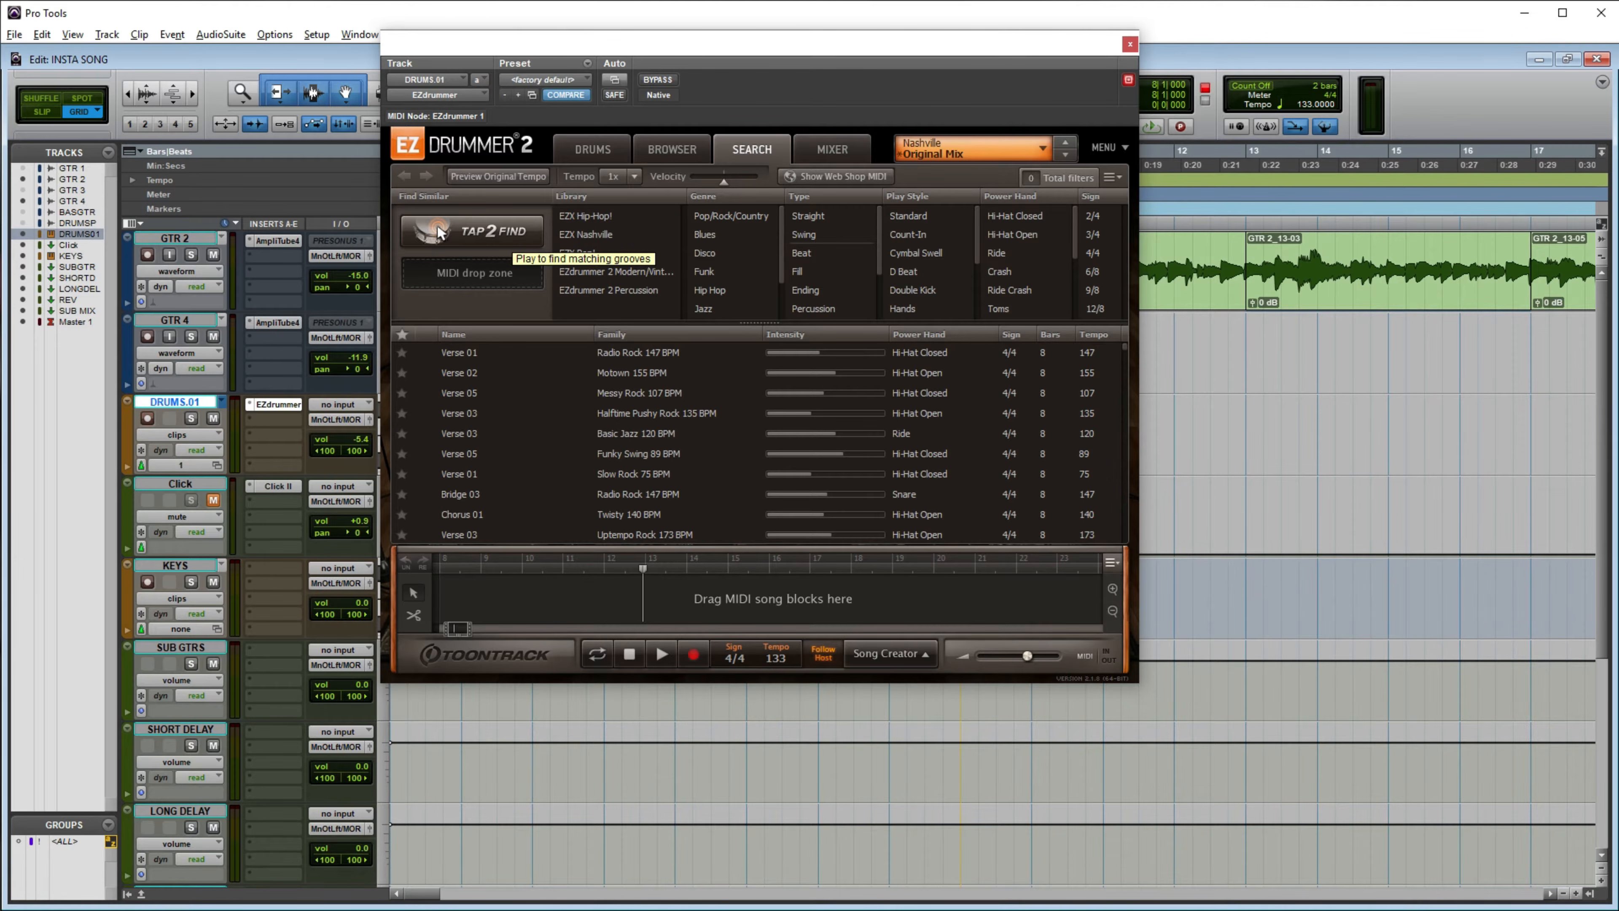
{"action": "left_click", "coordinate": [438, 232]}
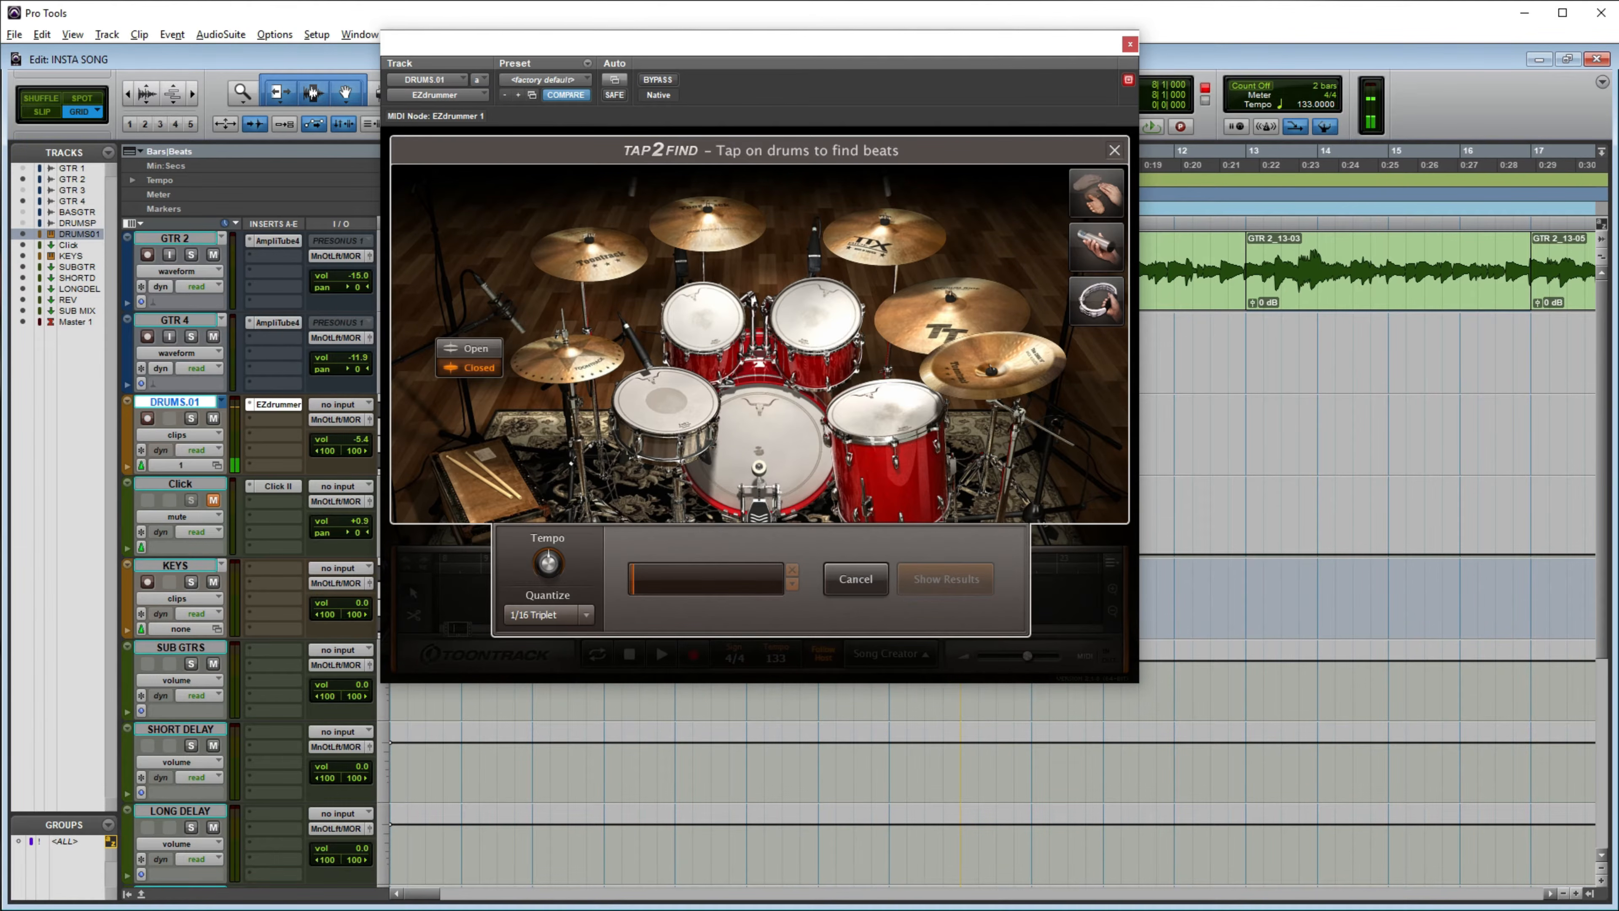
{"action": "key", "text": "Escape"}
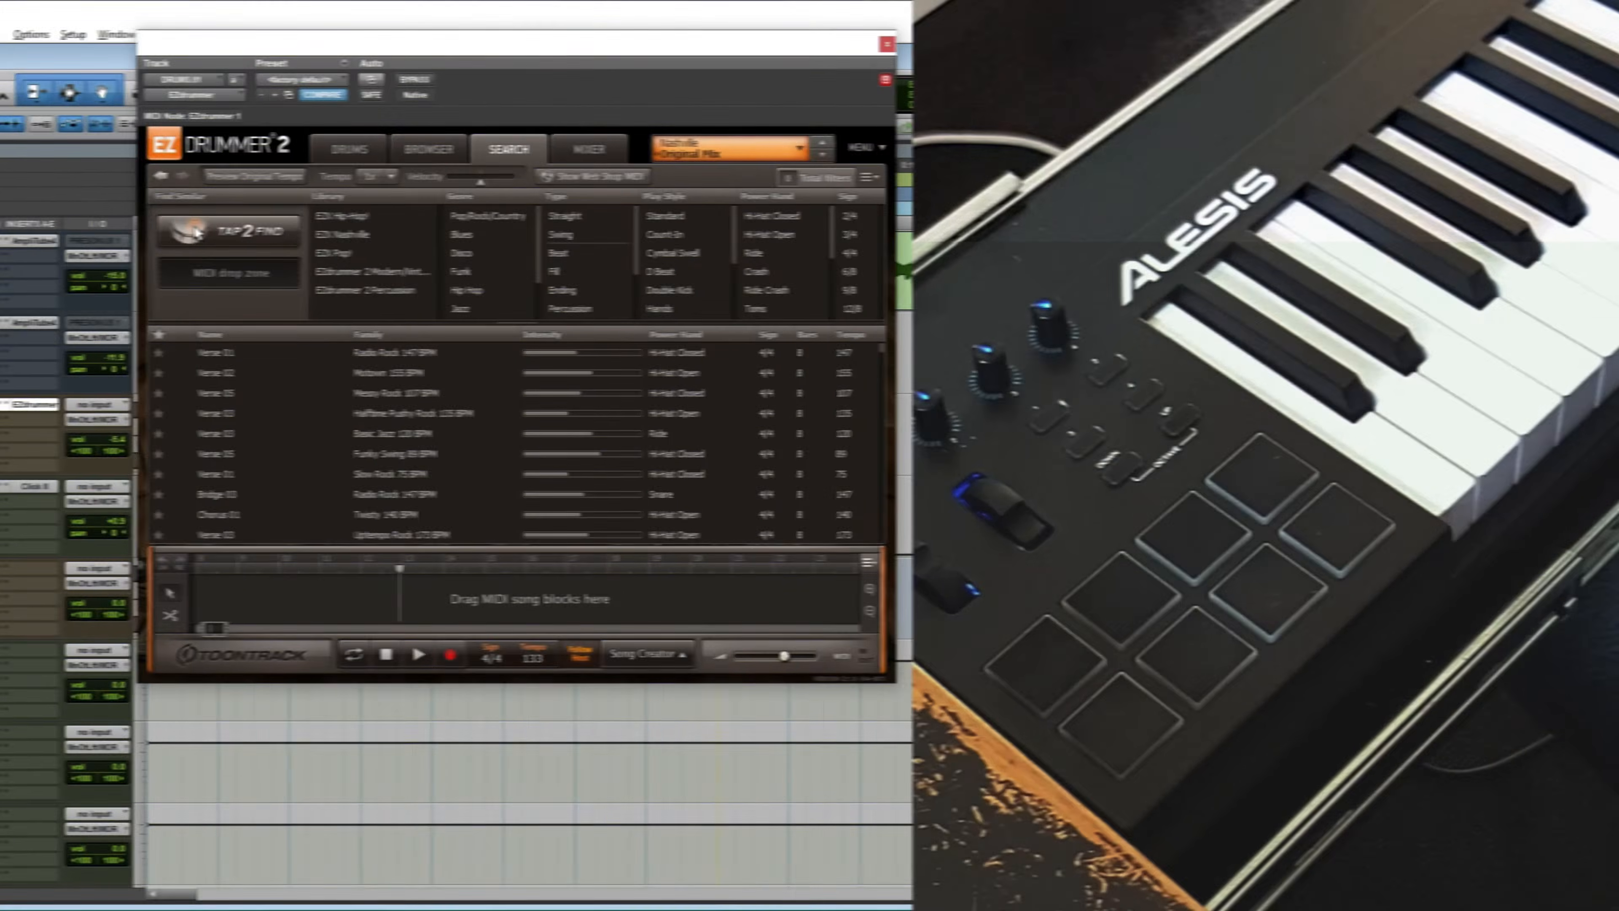
{"action": "left_click", "coordinate": [196, 231]}
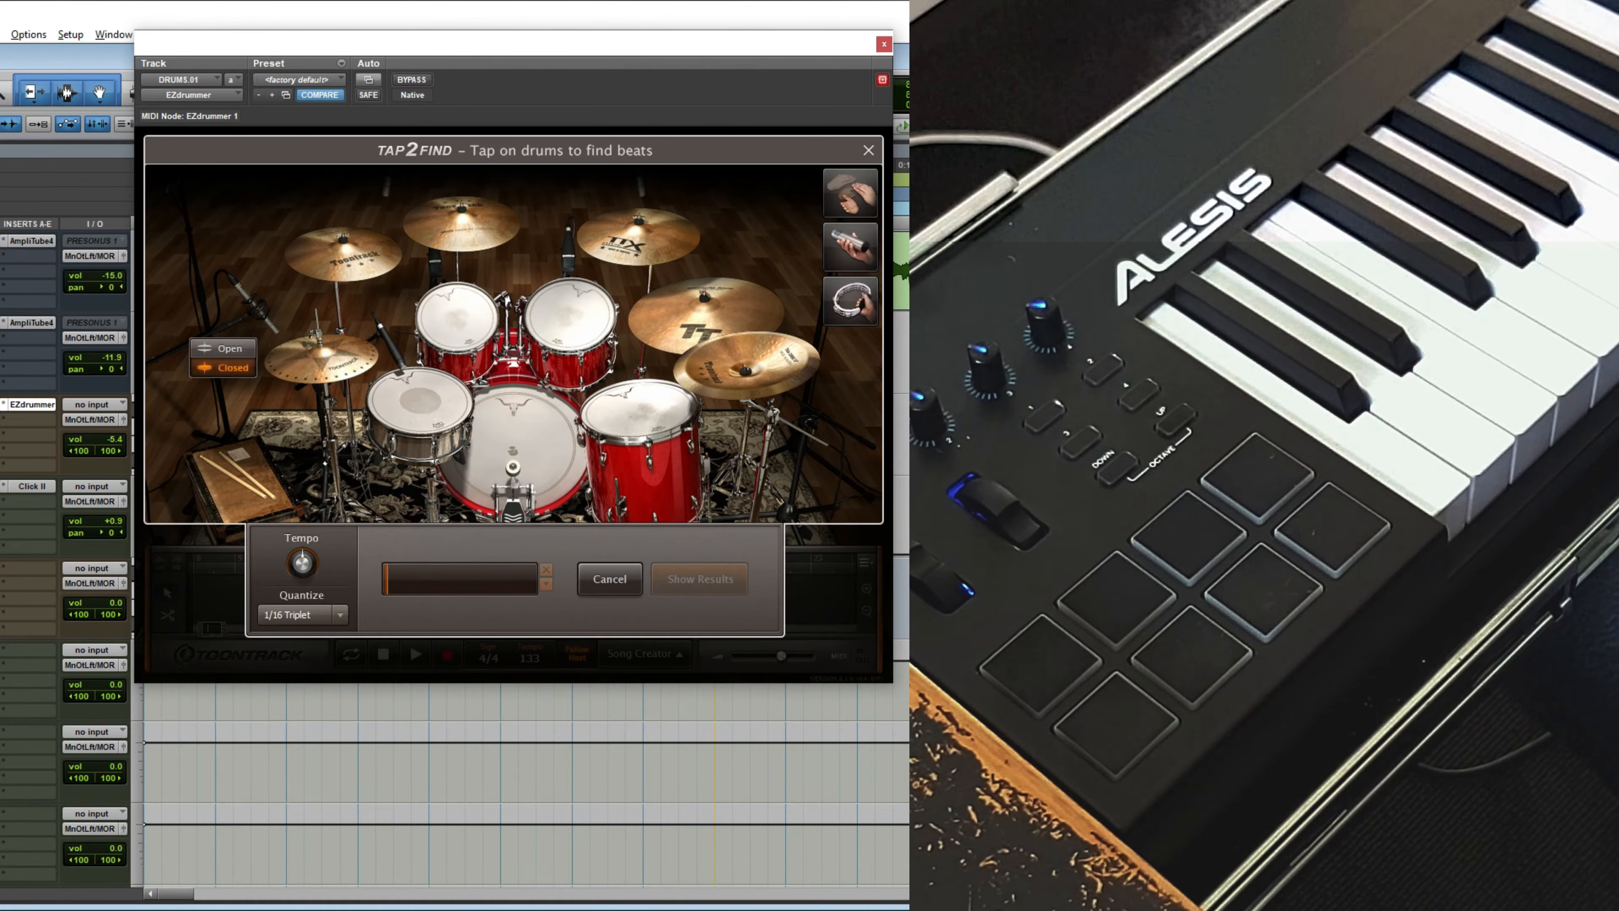
{"action": "key", "text": "space"}
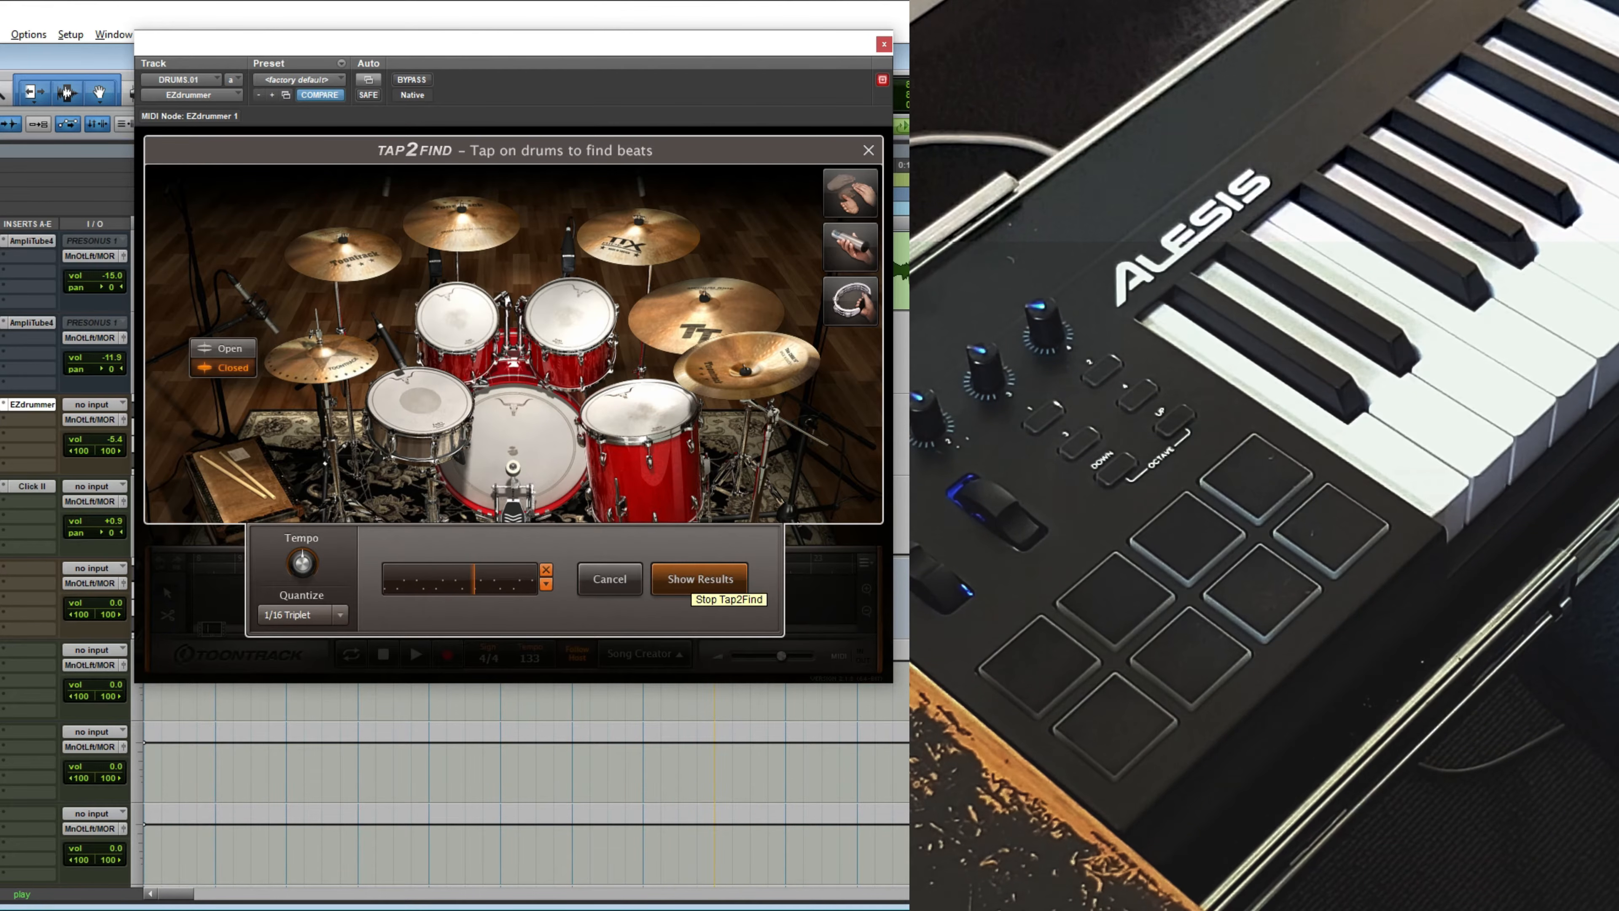
{"action": "left_click", "coordinate": [700, 578]}
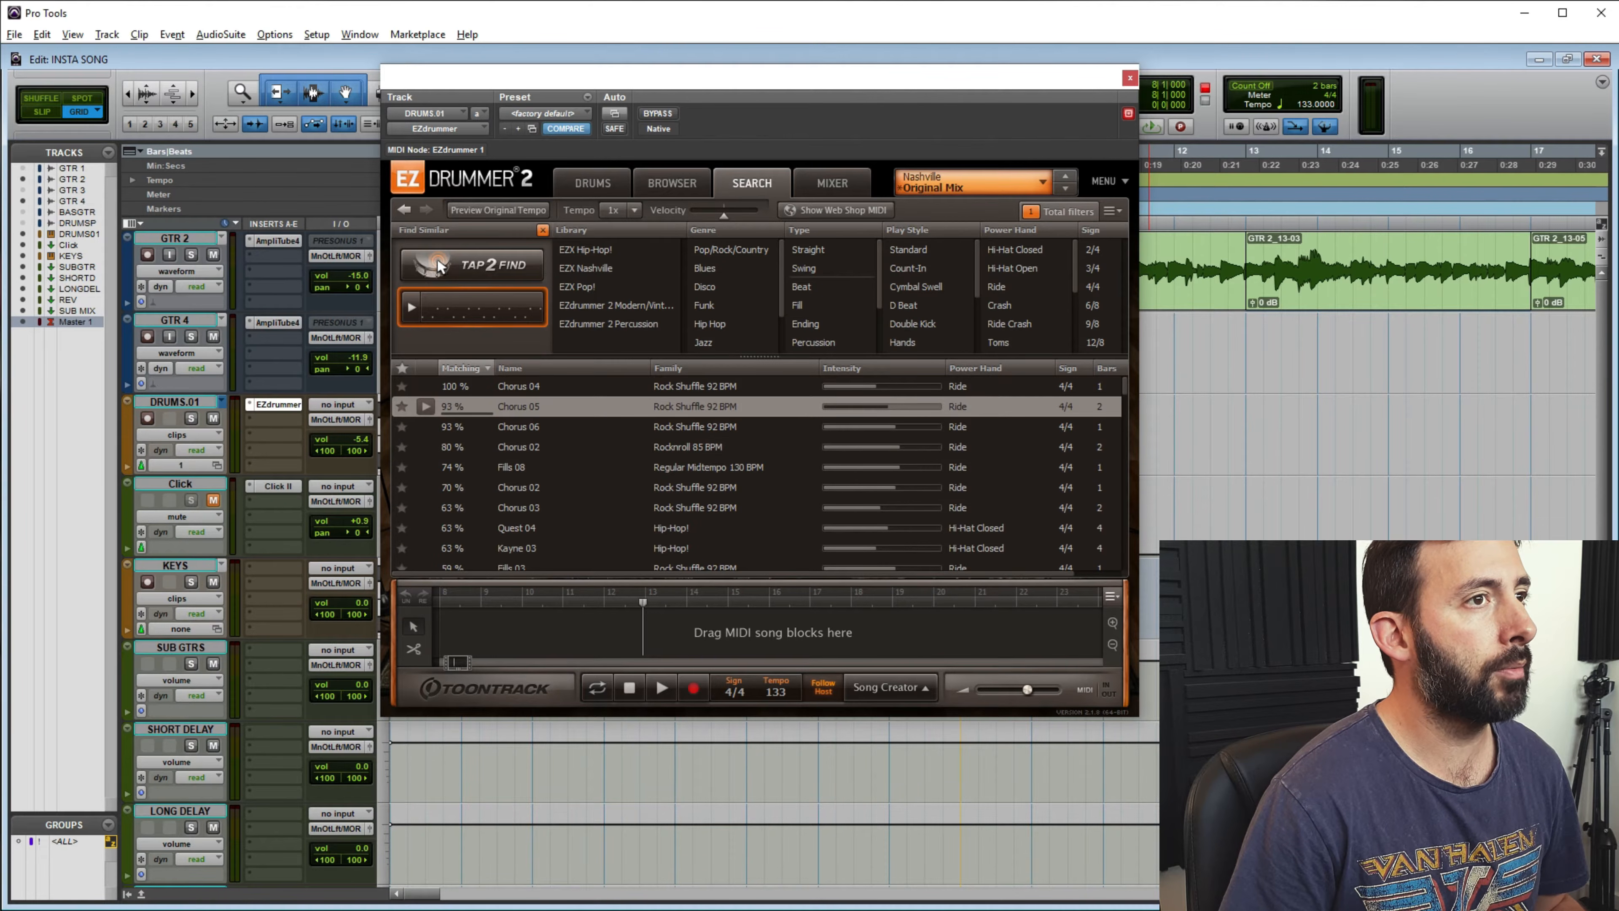
Audition the closest matches: Rock Shuffle Chorus 04, Chorus 05 and Chorus 06, and Rocknroll Chorus 02
{"action": "scroll", "coordinate": [437, 264], "scroll_direction": "down", "scroll_amount": 20}
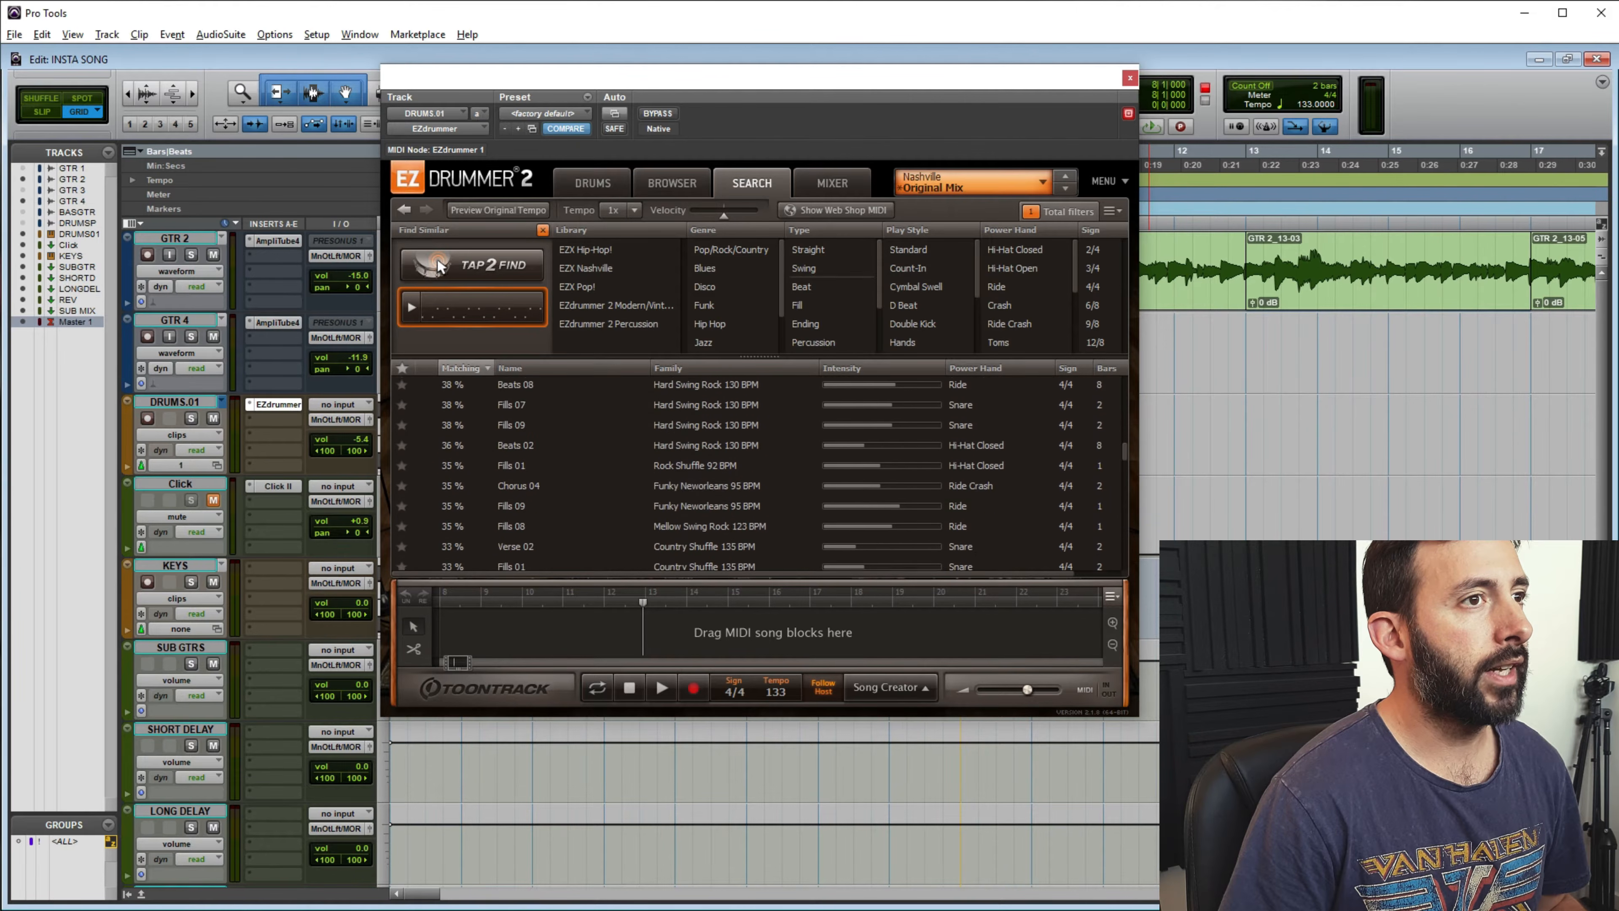
{"action": "scroll", "coordinate": [437, 265], "scroll_direction": "up", "scroll_amount": 20}
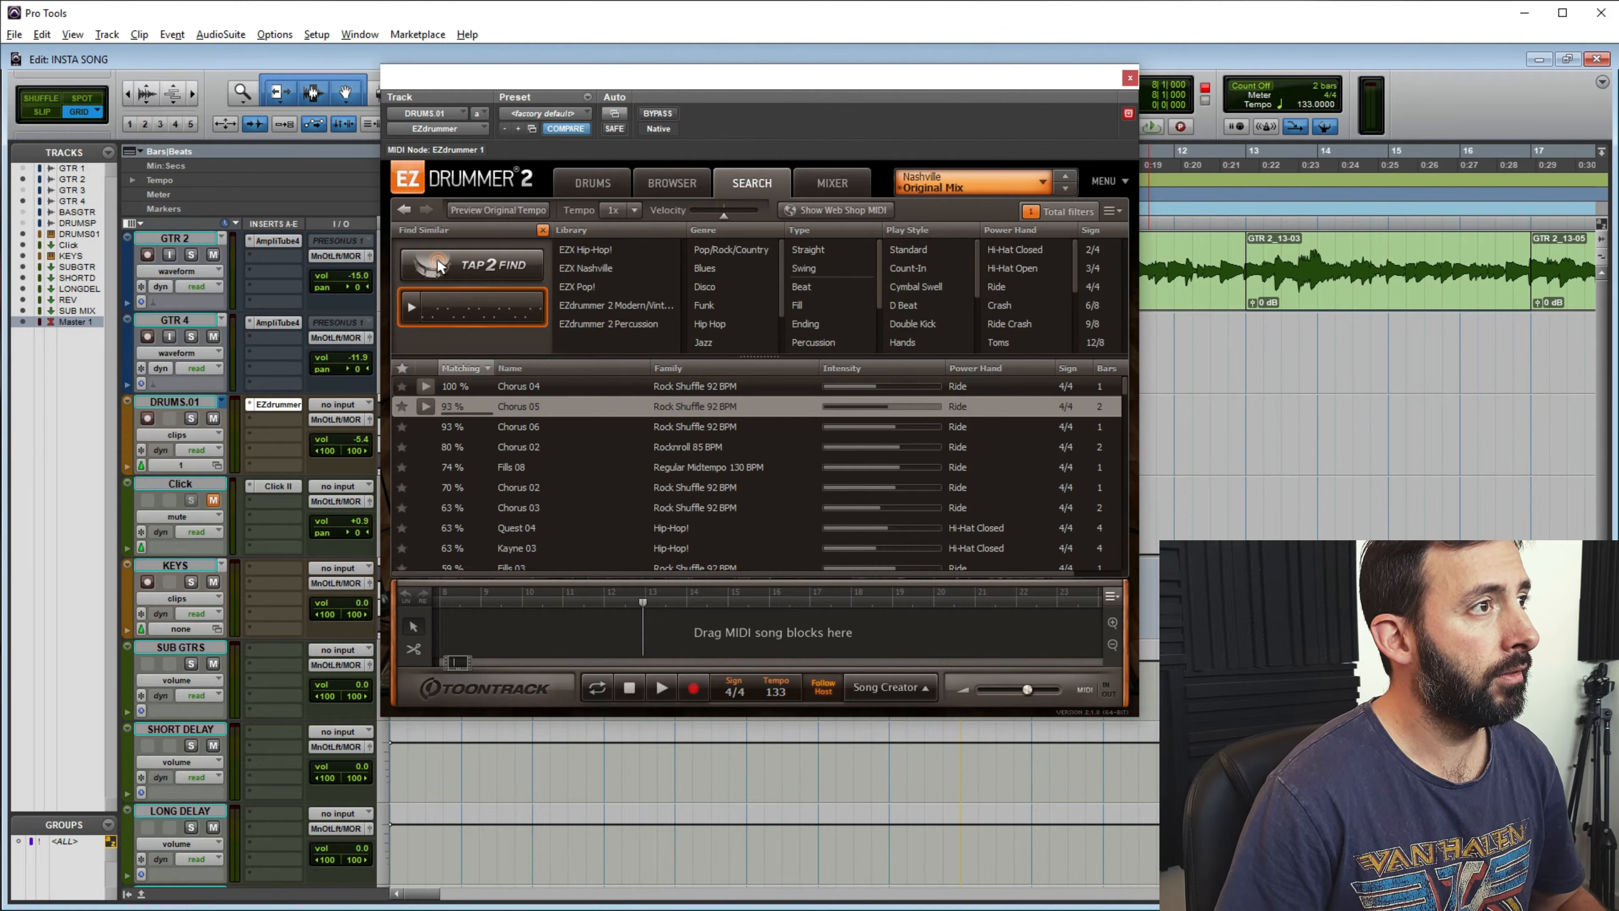
{"action": "left_click", "coordinate": [426, 387]}
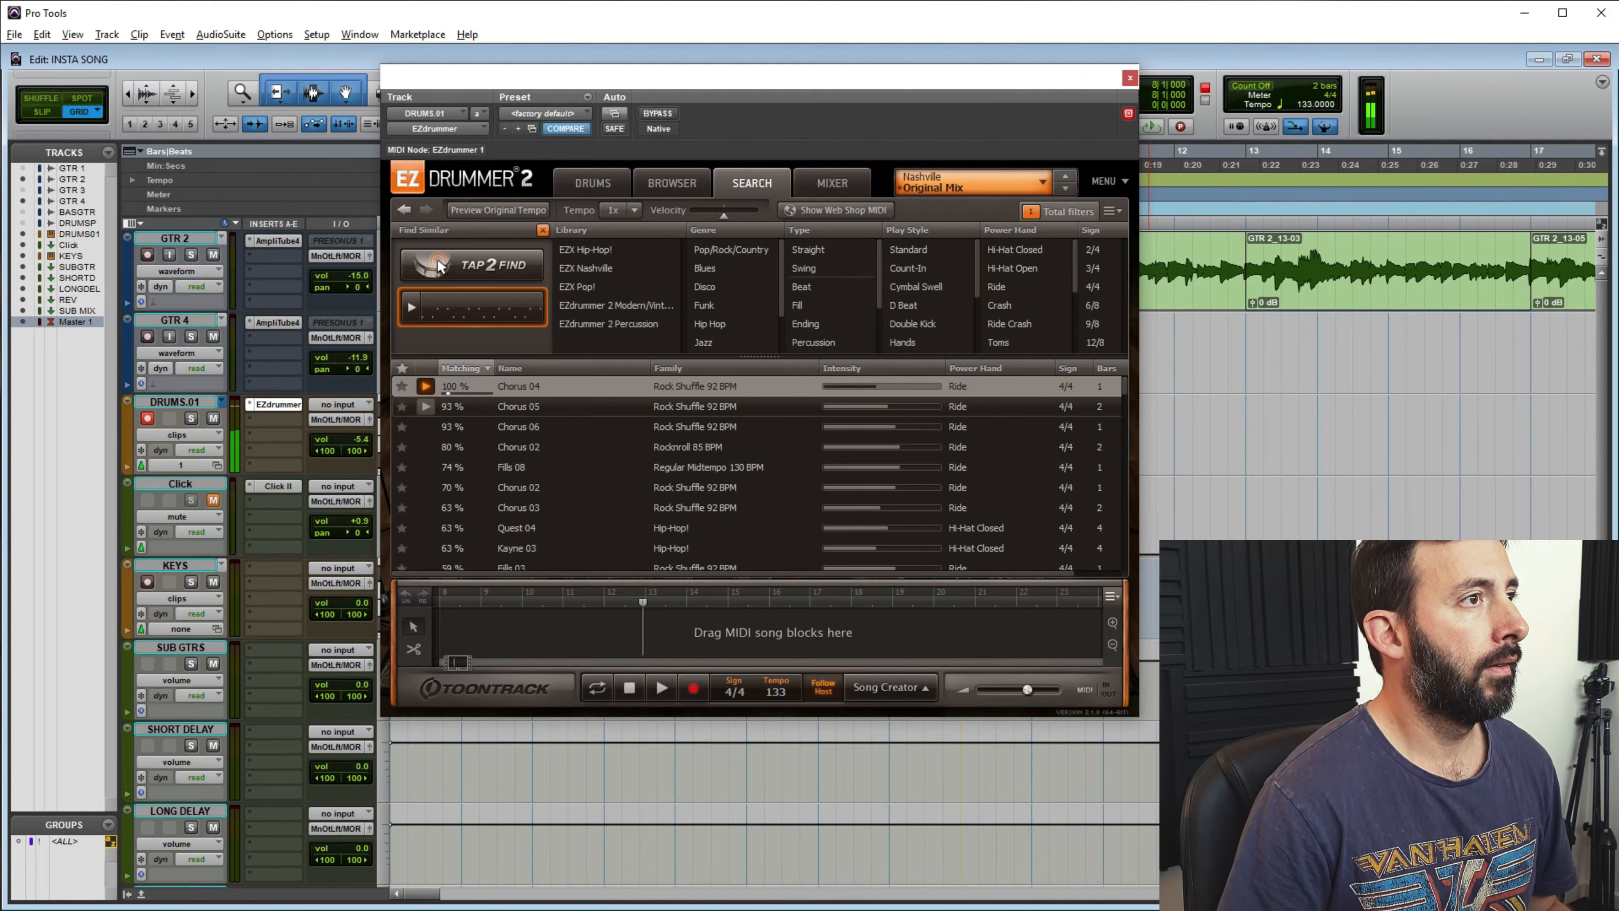
{"action": "left_click", "coordinate": [426, 407]}
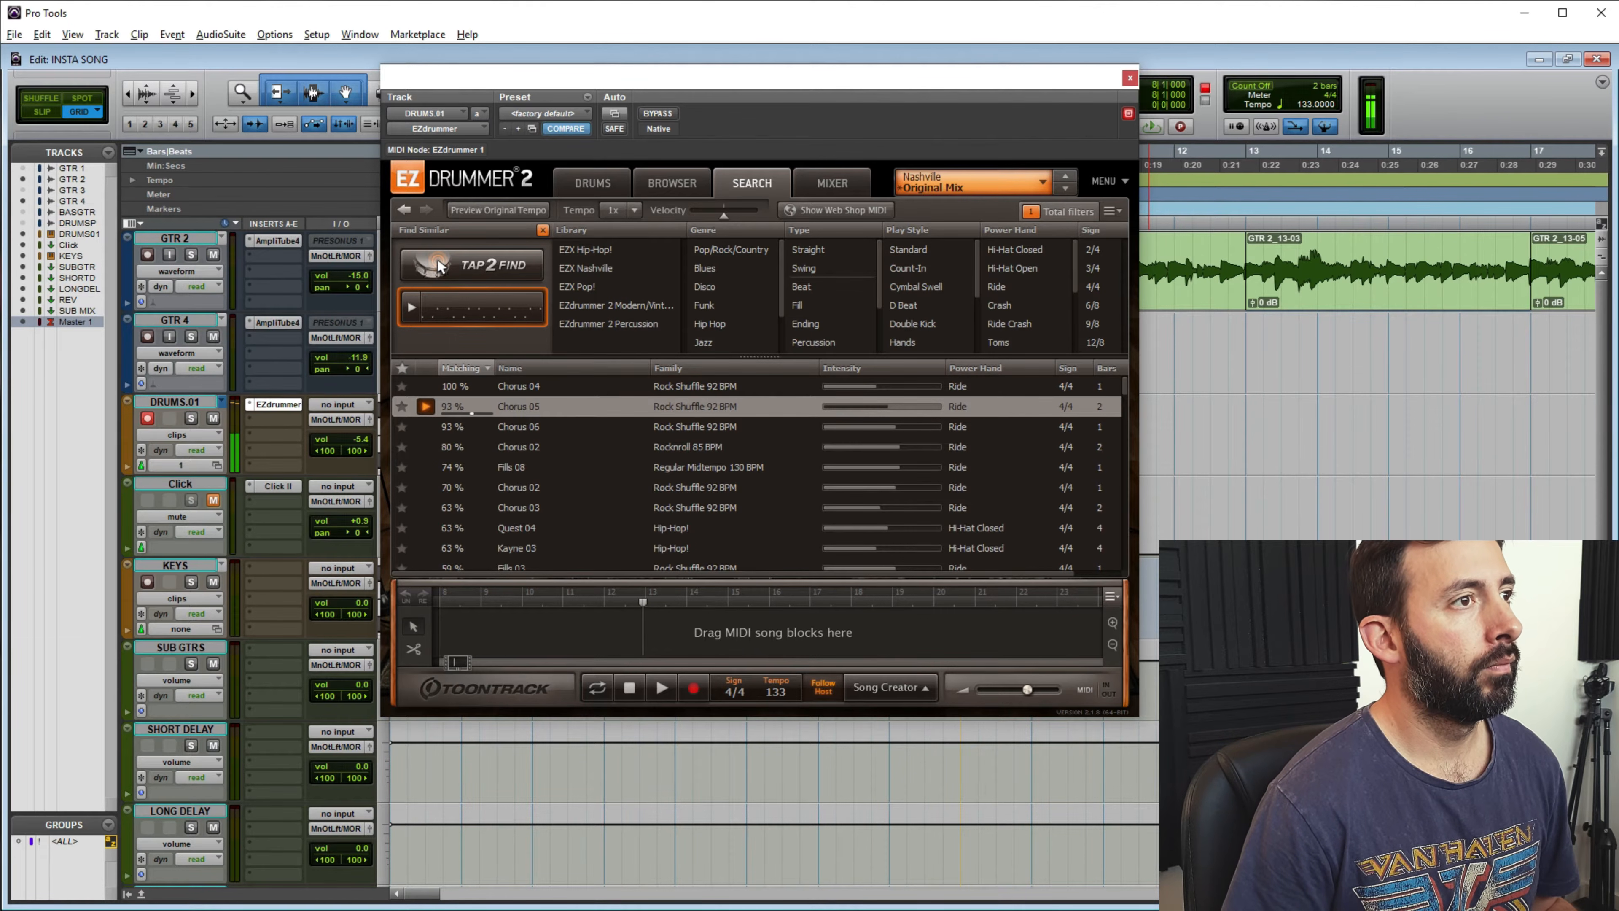
{"action": "left_click", "coordinate": [426, 426]}
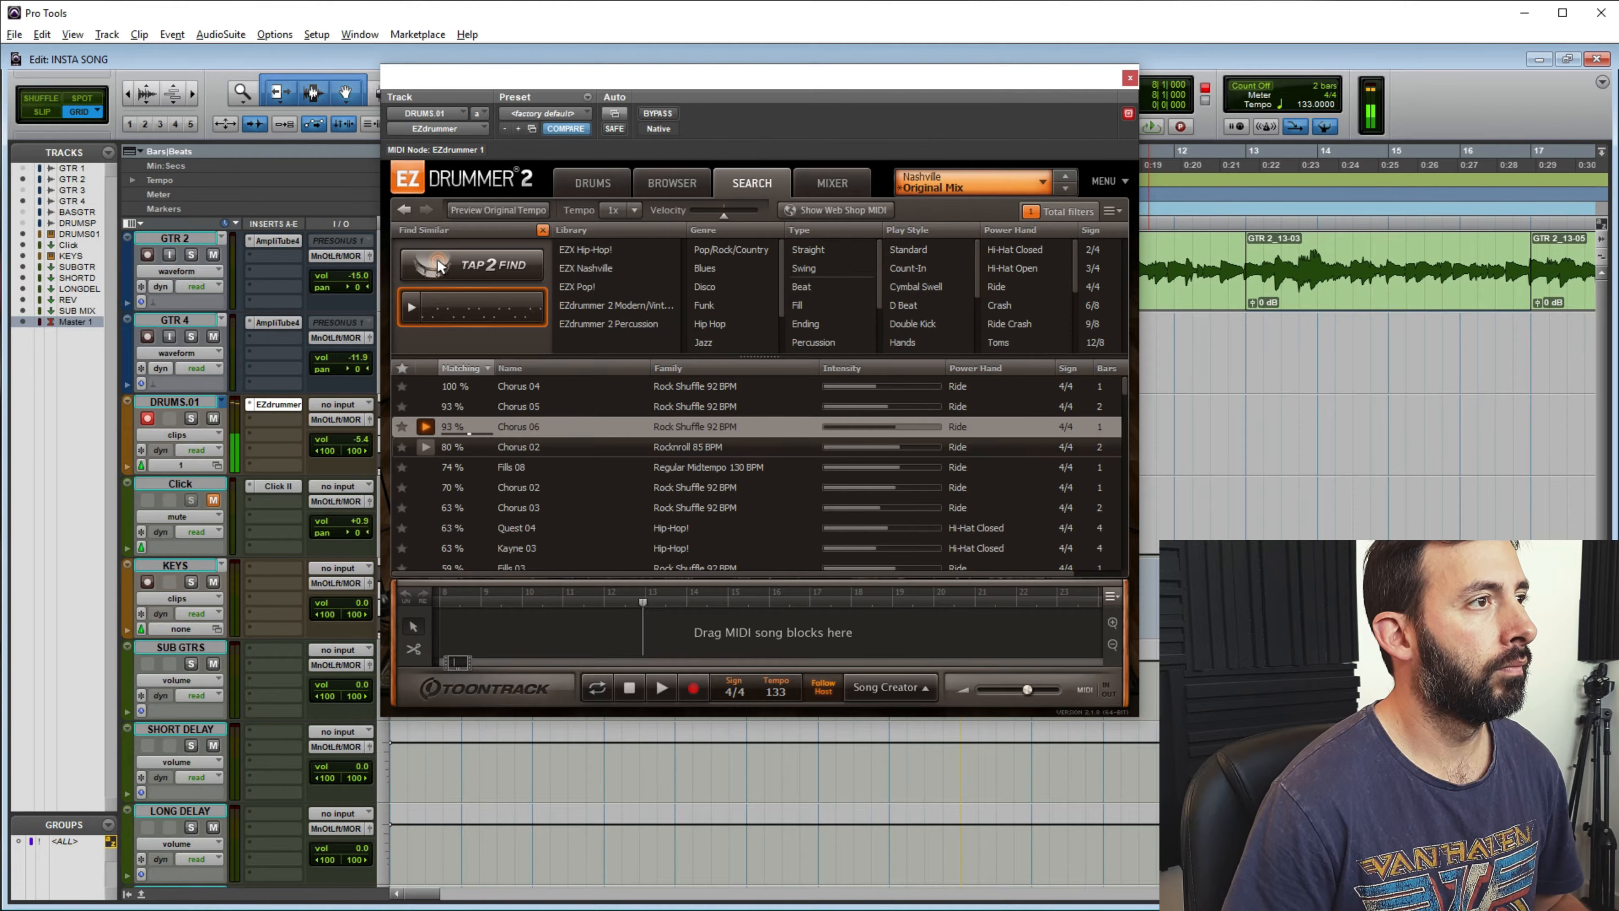
{"action": "left_click", "coordinate": [425, 447]}
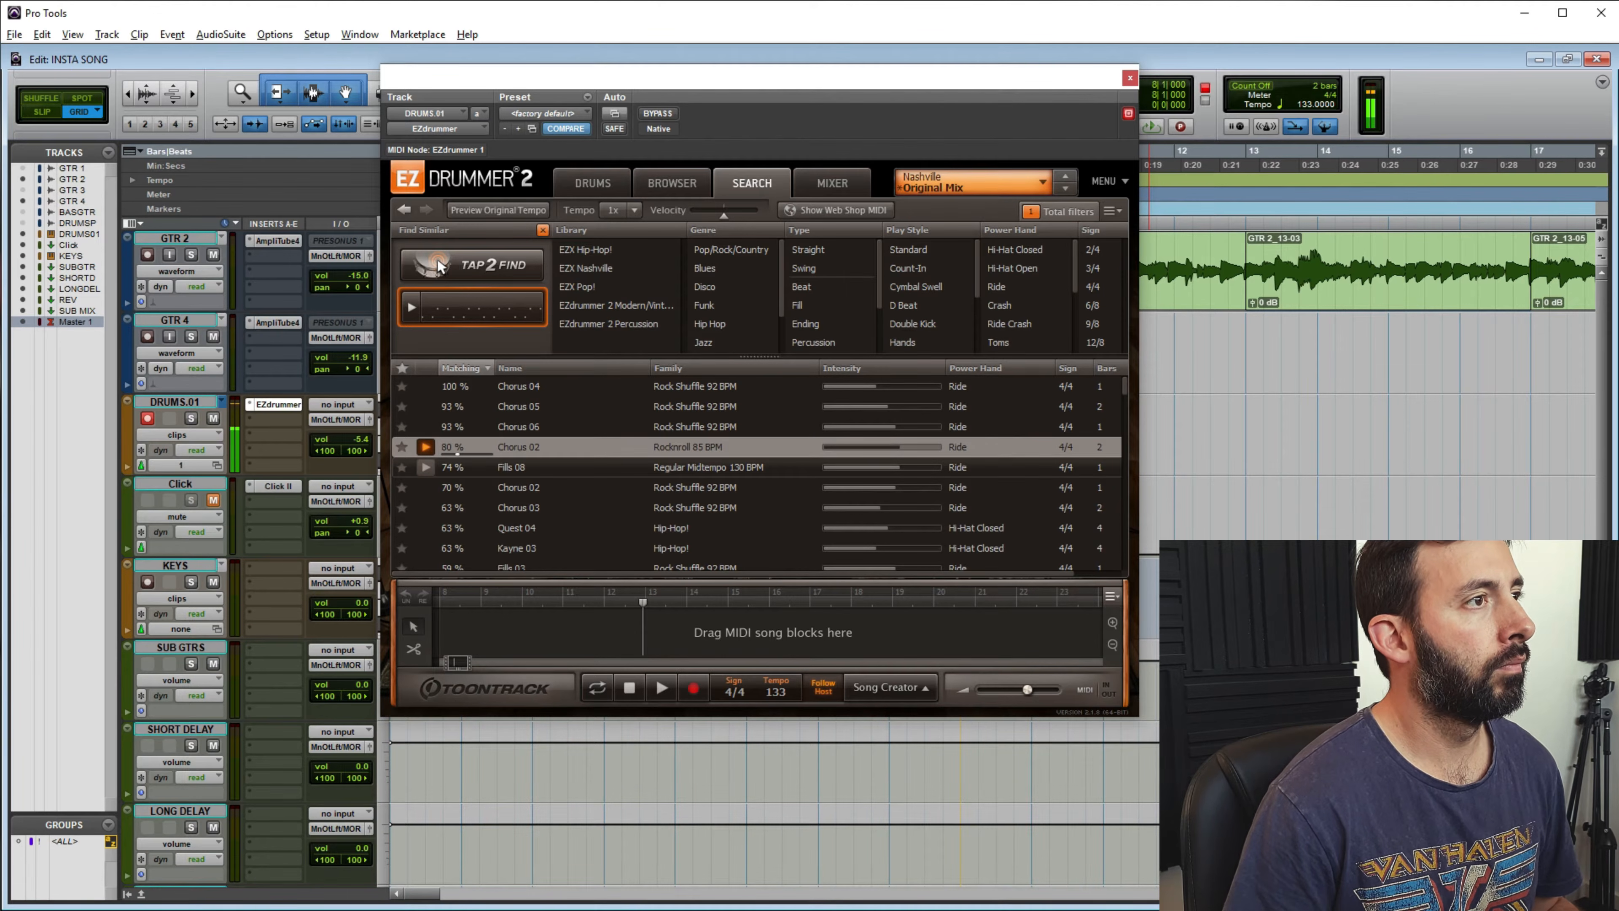
{"action": "left_click", "coordinate": [426, 446]}
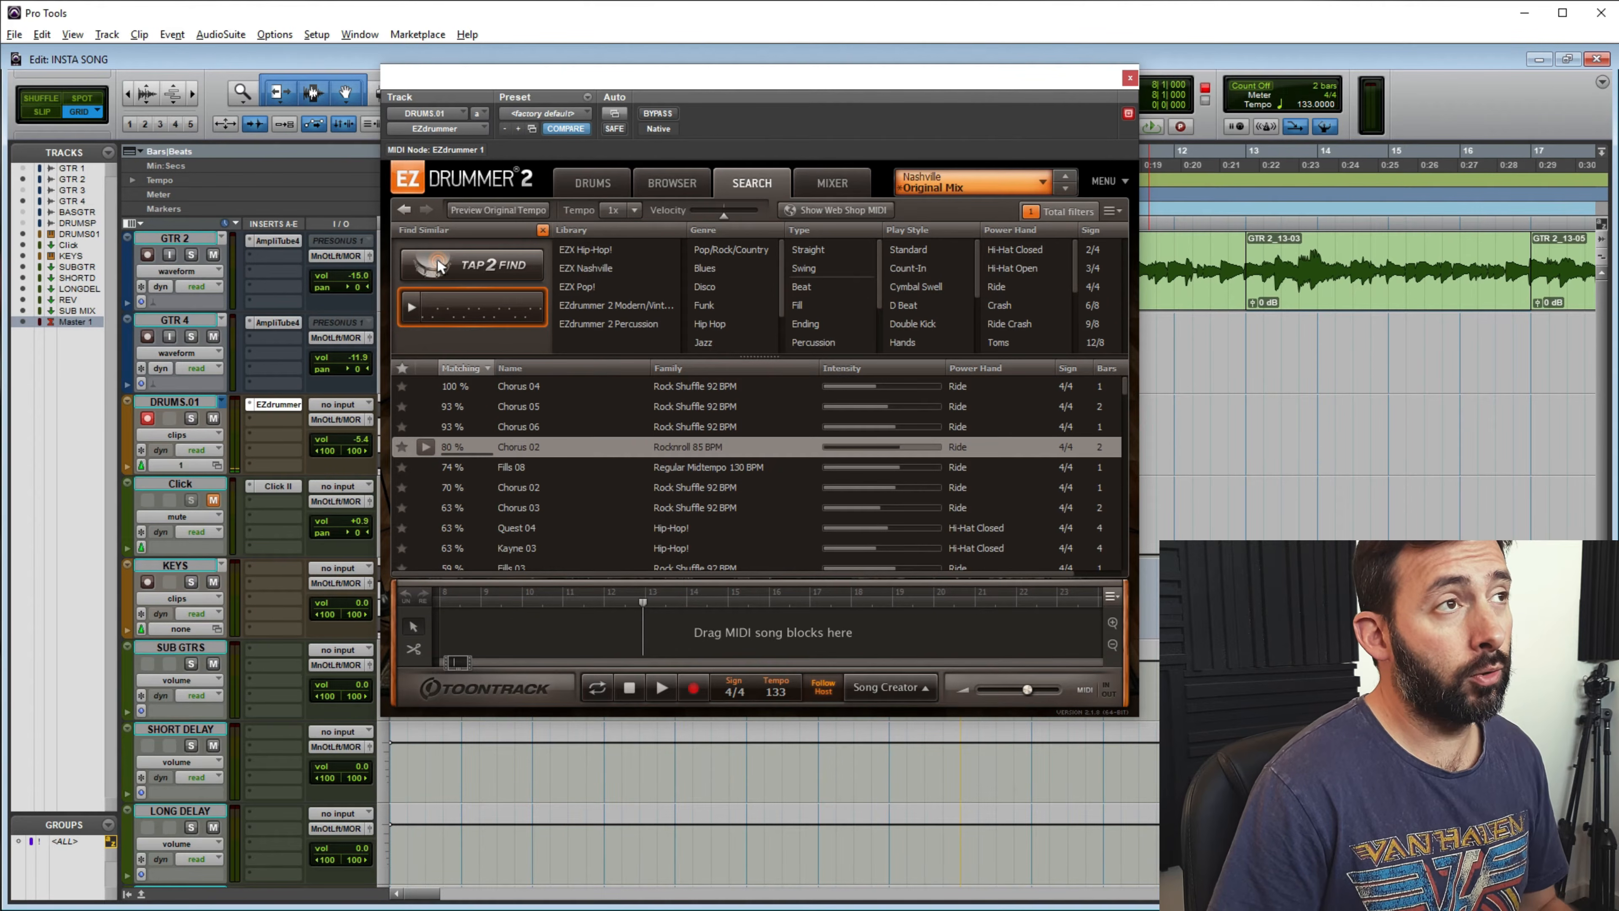
Preview the Rock Shuffle 92 BPM groove Chorus 05 and place it on the DRUMS.01 track at bar 9
{"action": "left_click_drag", "start_coordinate": [733, 92], "coordinate": [438, 149]}
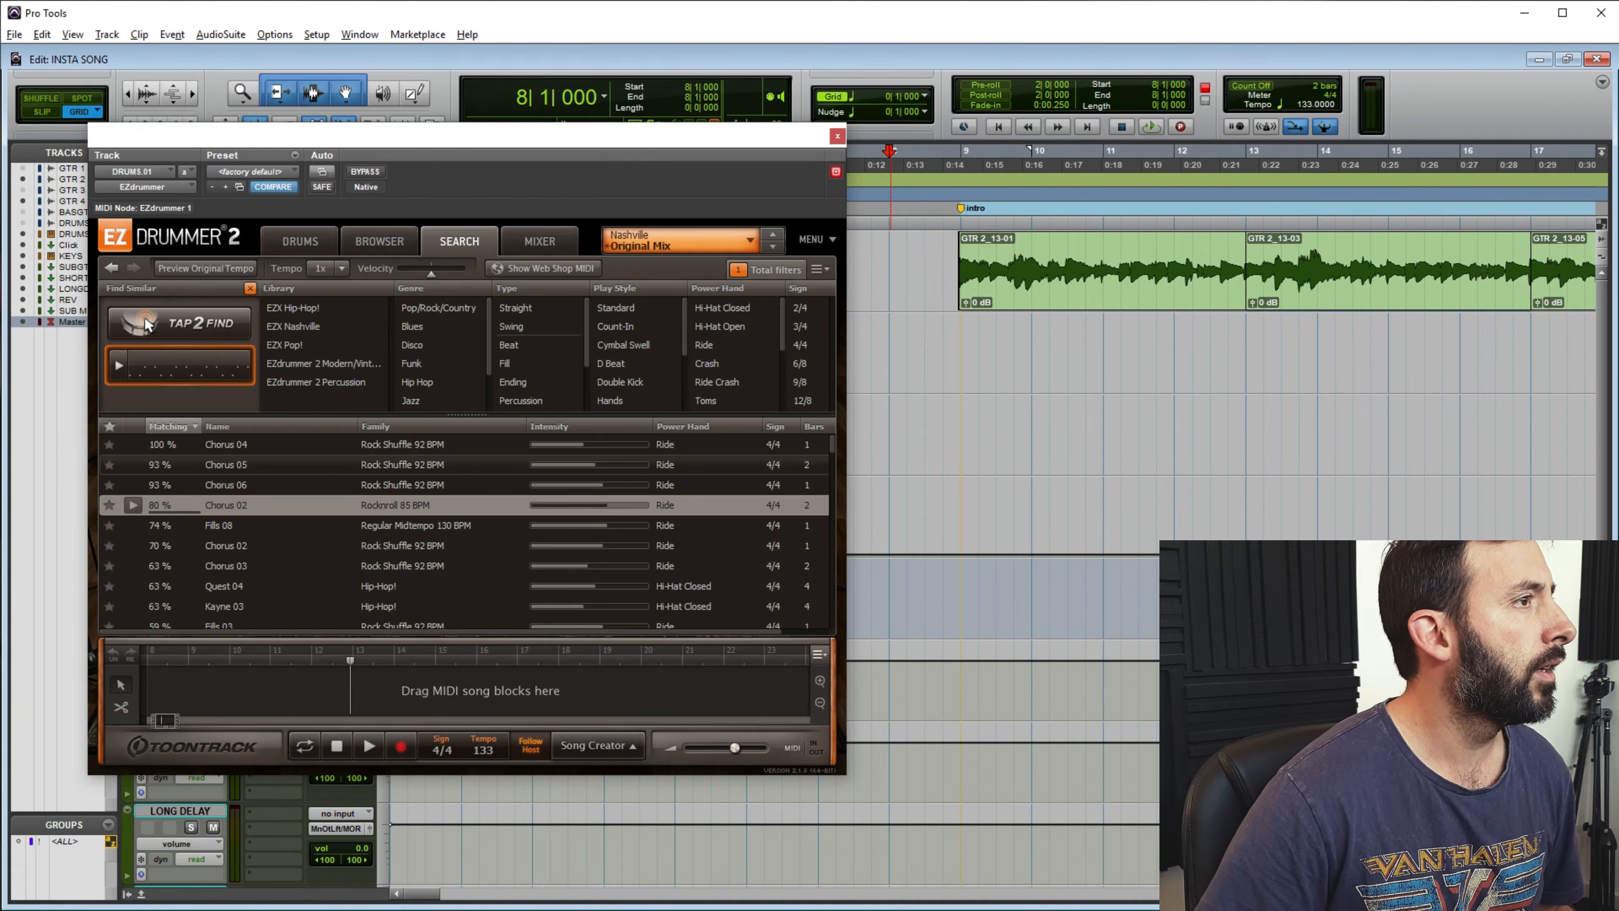
{"action": "left_click", "coordinate": [133, 465]}
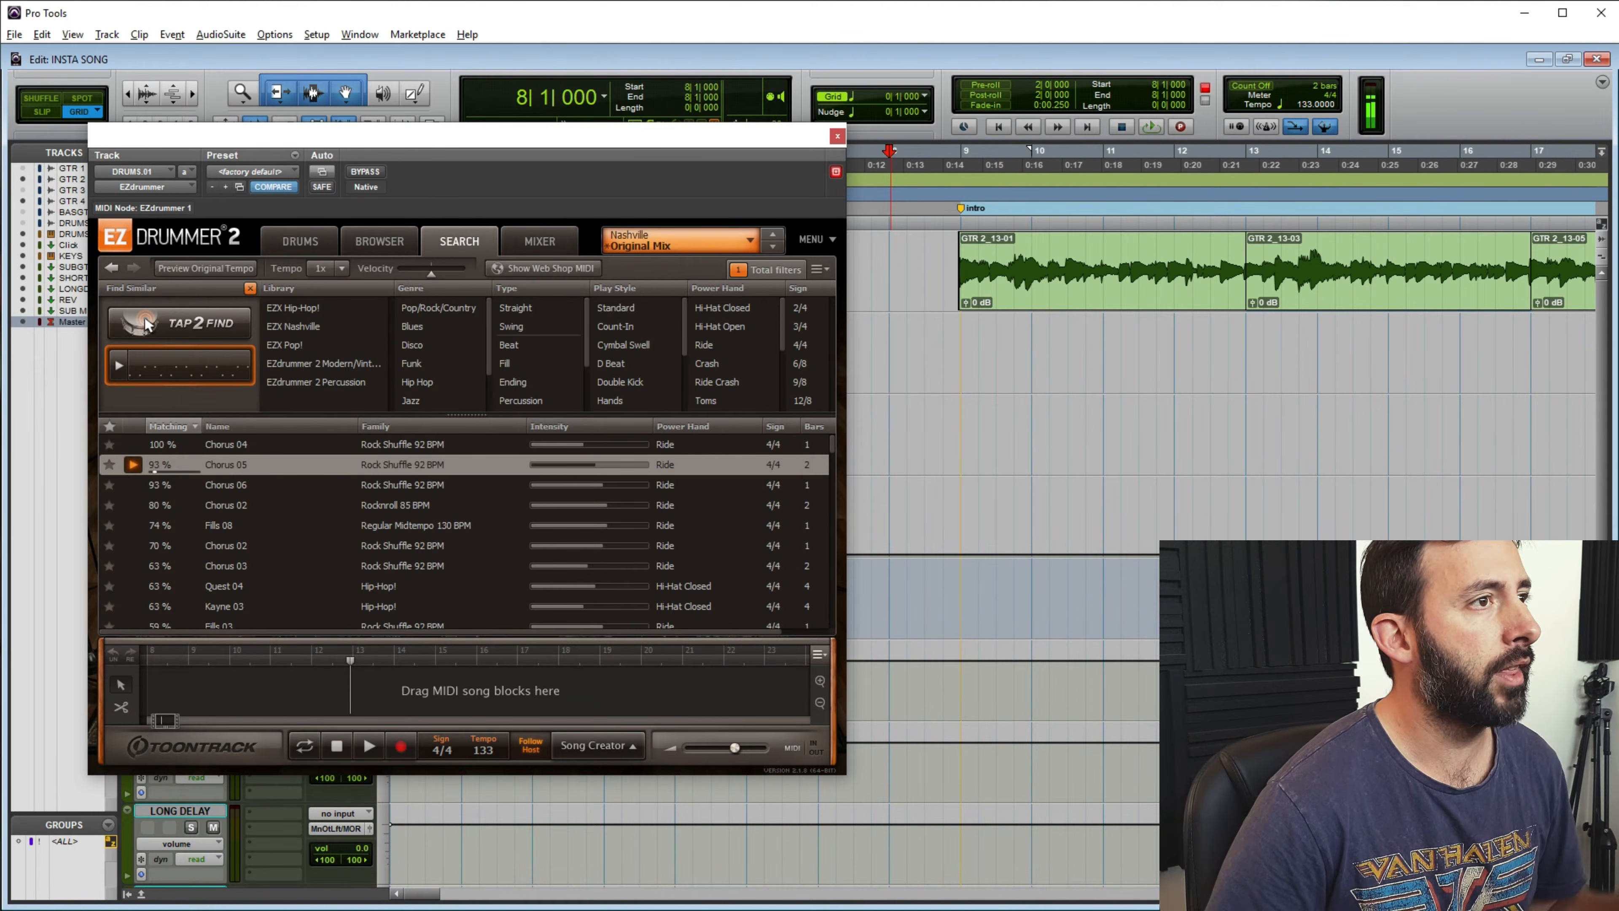
{"action": "left_click", "coordinate": [146, 323]}
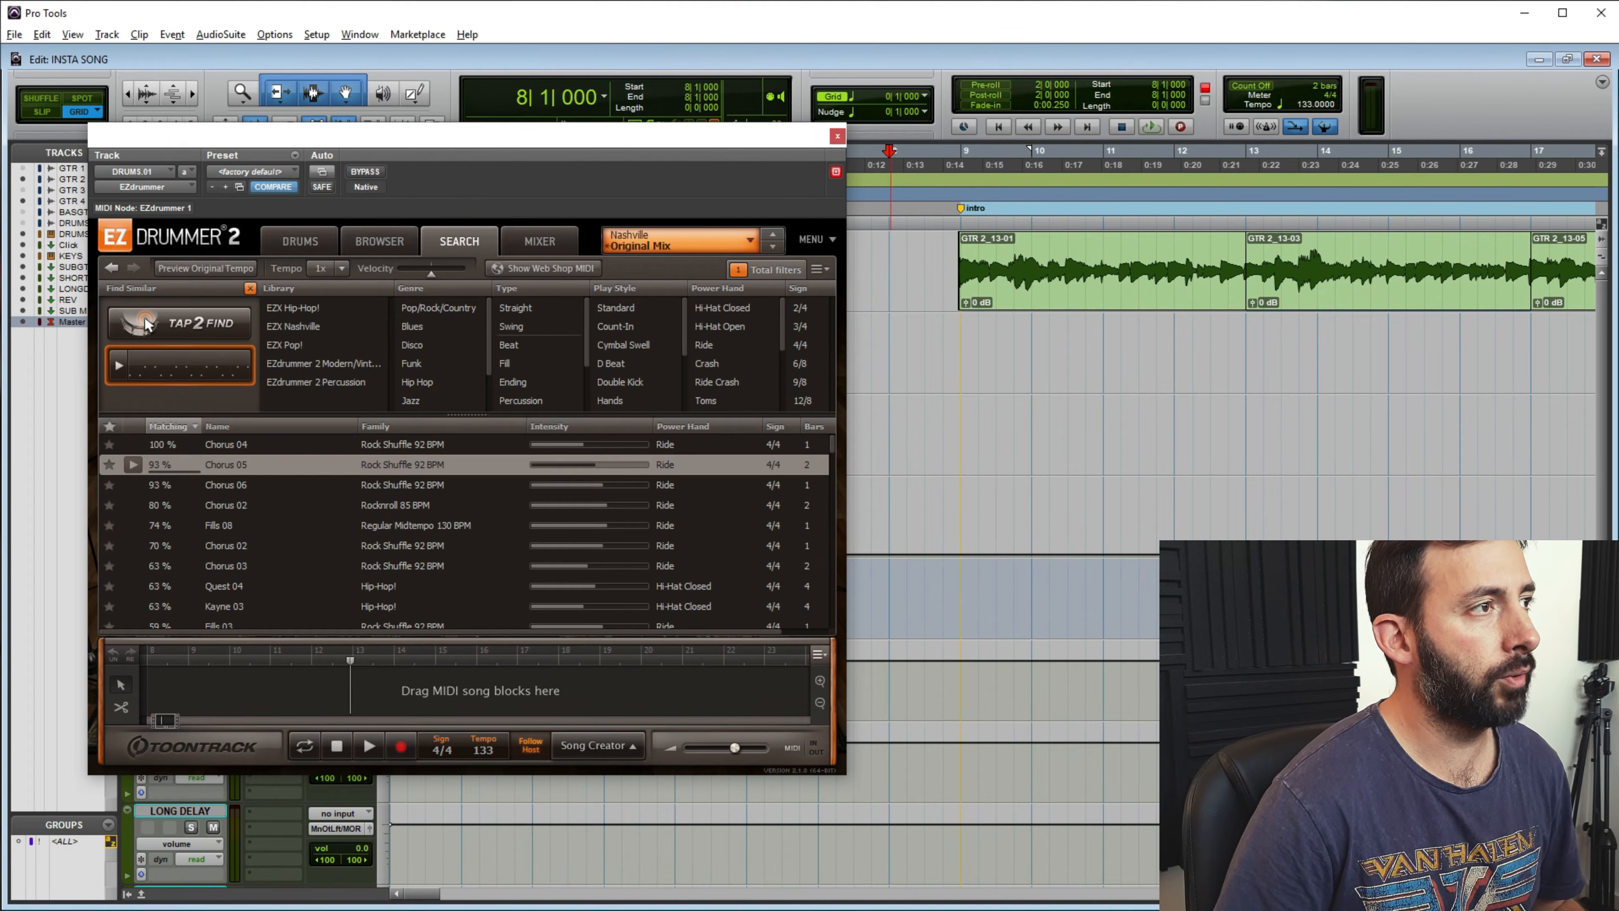
{"action": "left_click_drag", "start_coordinate": [226, 465], "coordinate": [964, 435]}
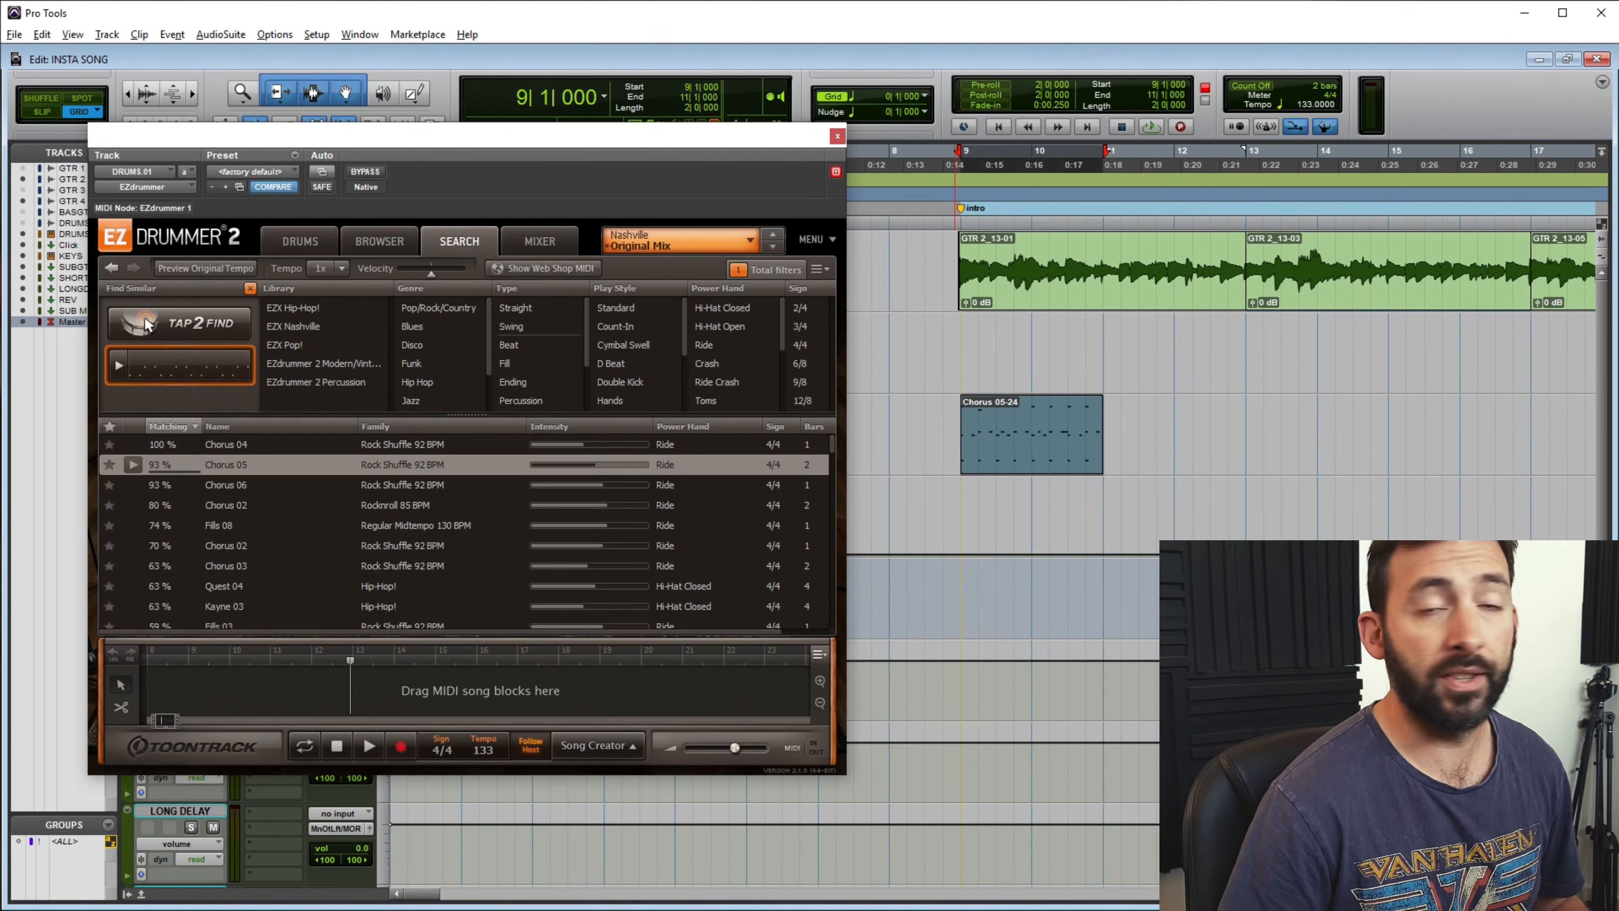
Play back the drum clip with the guitar from bar 9 and close the EZdrummer window
{"action": "key", "text": "space"}
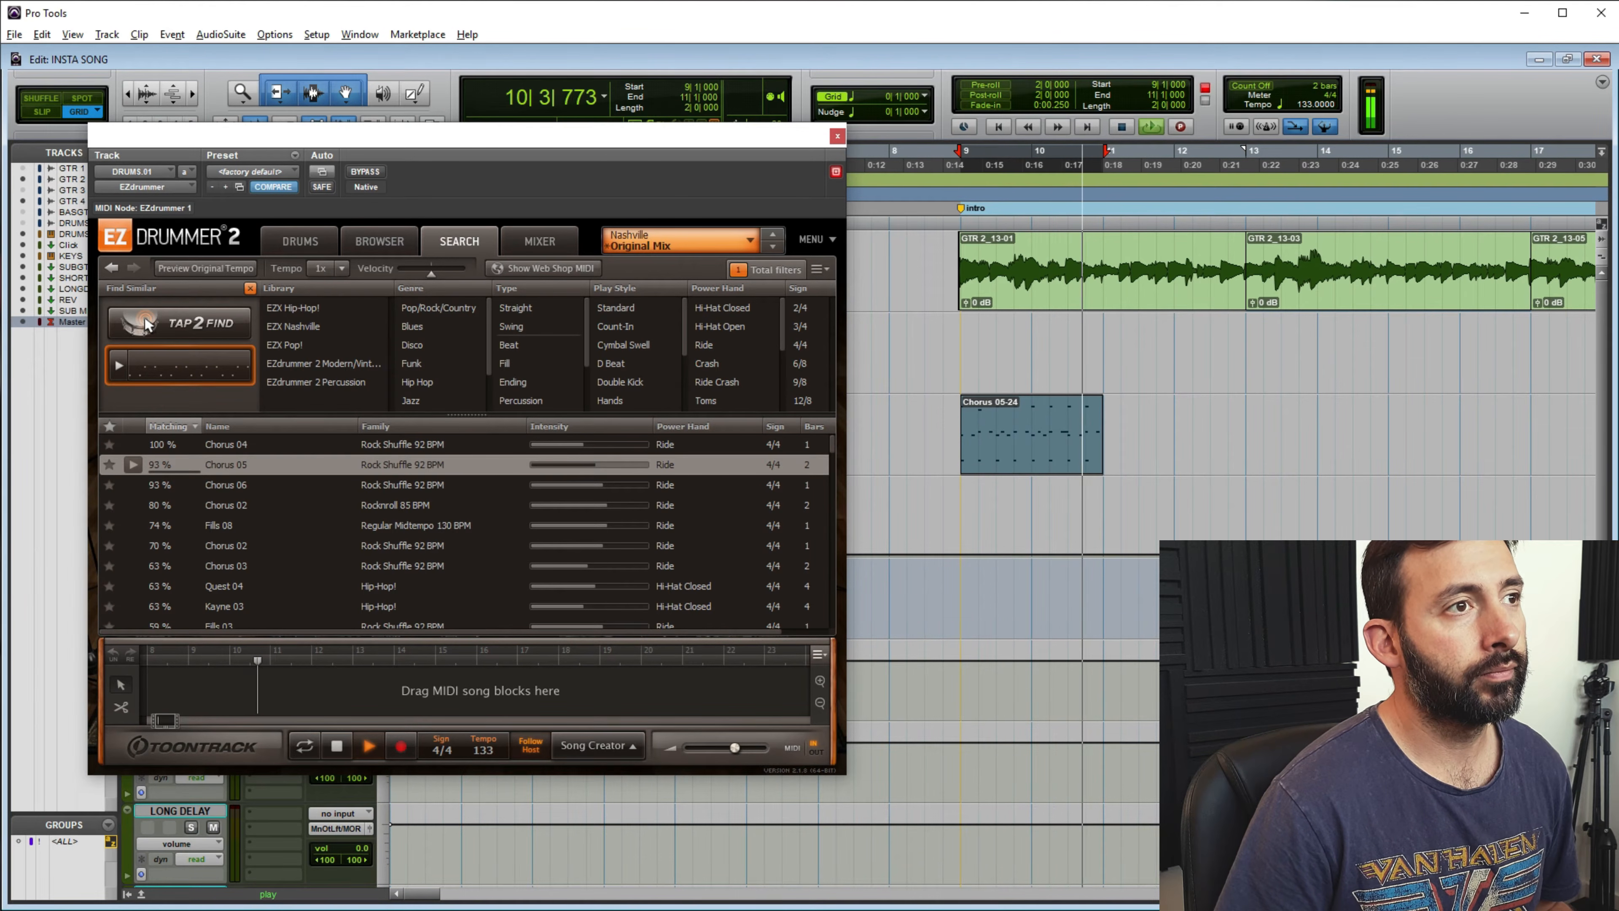
{"action": "key", "text": "space"}
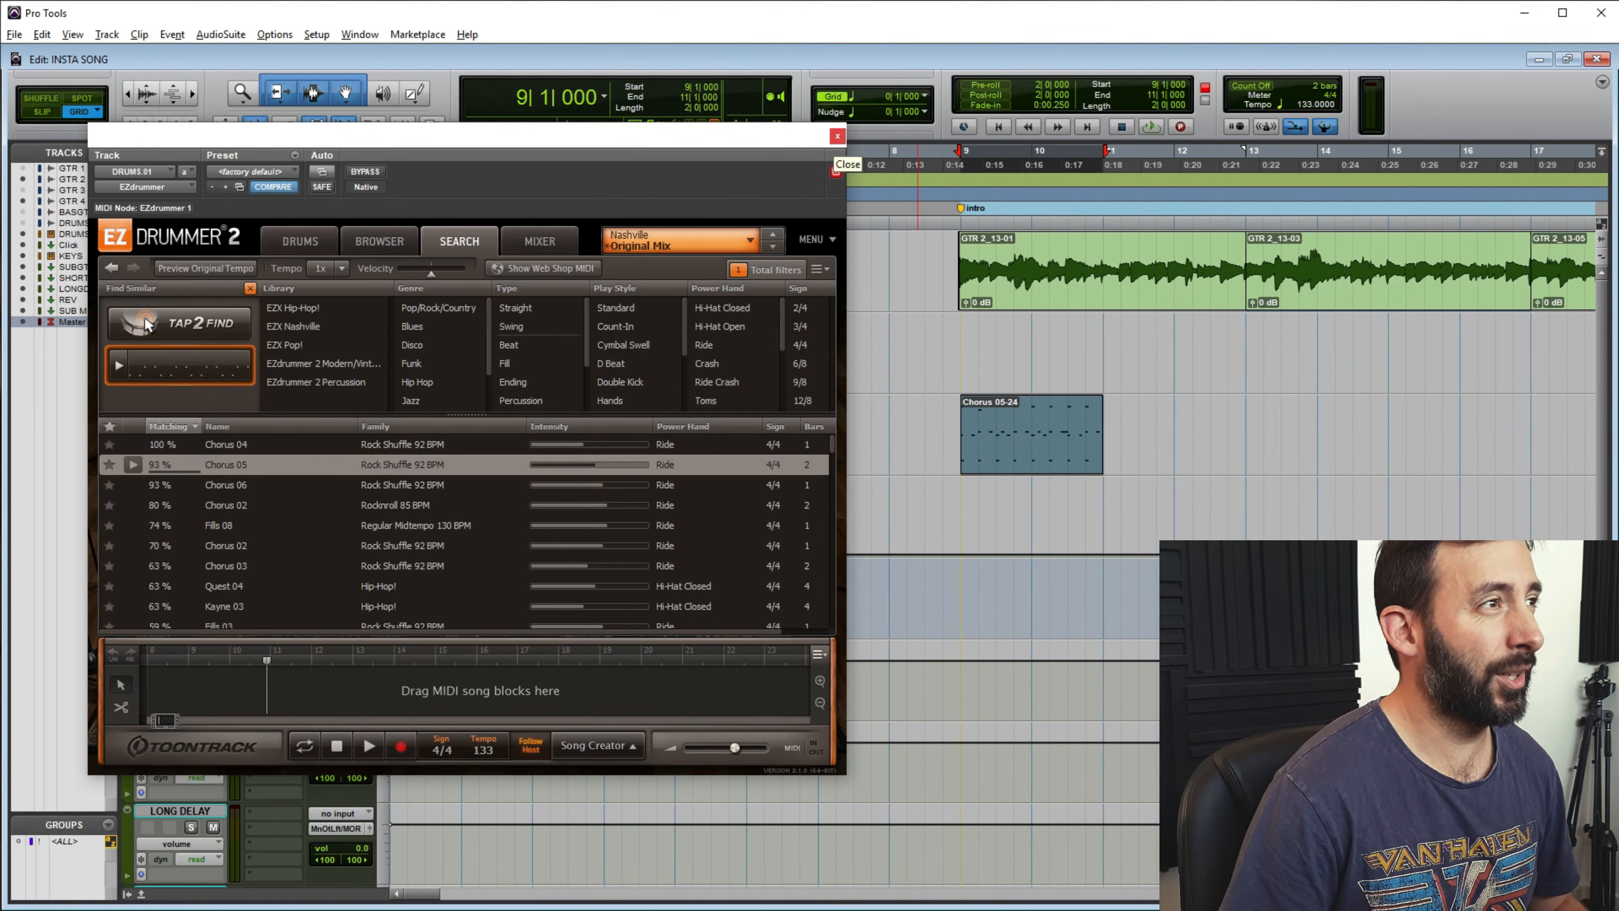
{"action": "left_click", "coordinate": [837, 136]}
Examine the MIDI notes inside the Chorus 05 clip on the DRUMS.01 track up close
{"action": "left_click", "coordinate": [1015, 436]}
{"action": "key", "text": "ctrl+]"}
{"action": "key", "text": "ctrl+]"}
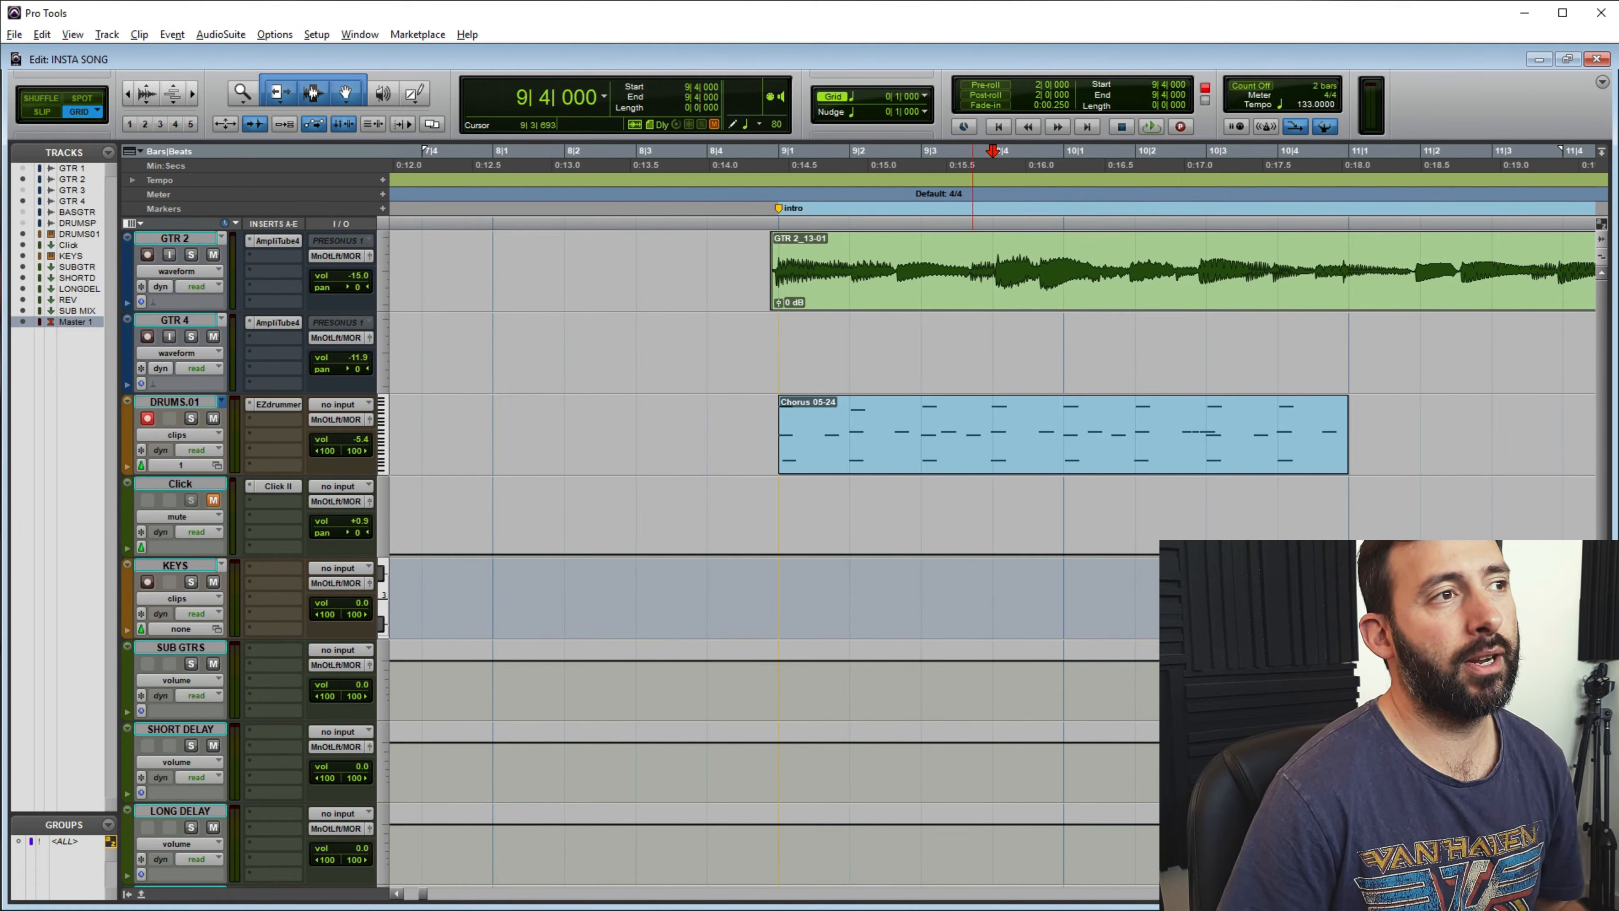
{"action": "left_click", "coordinate": [850, 420]}
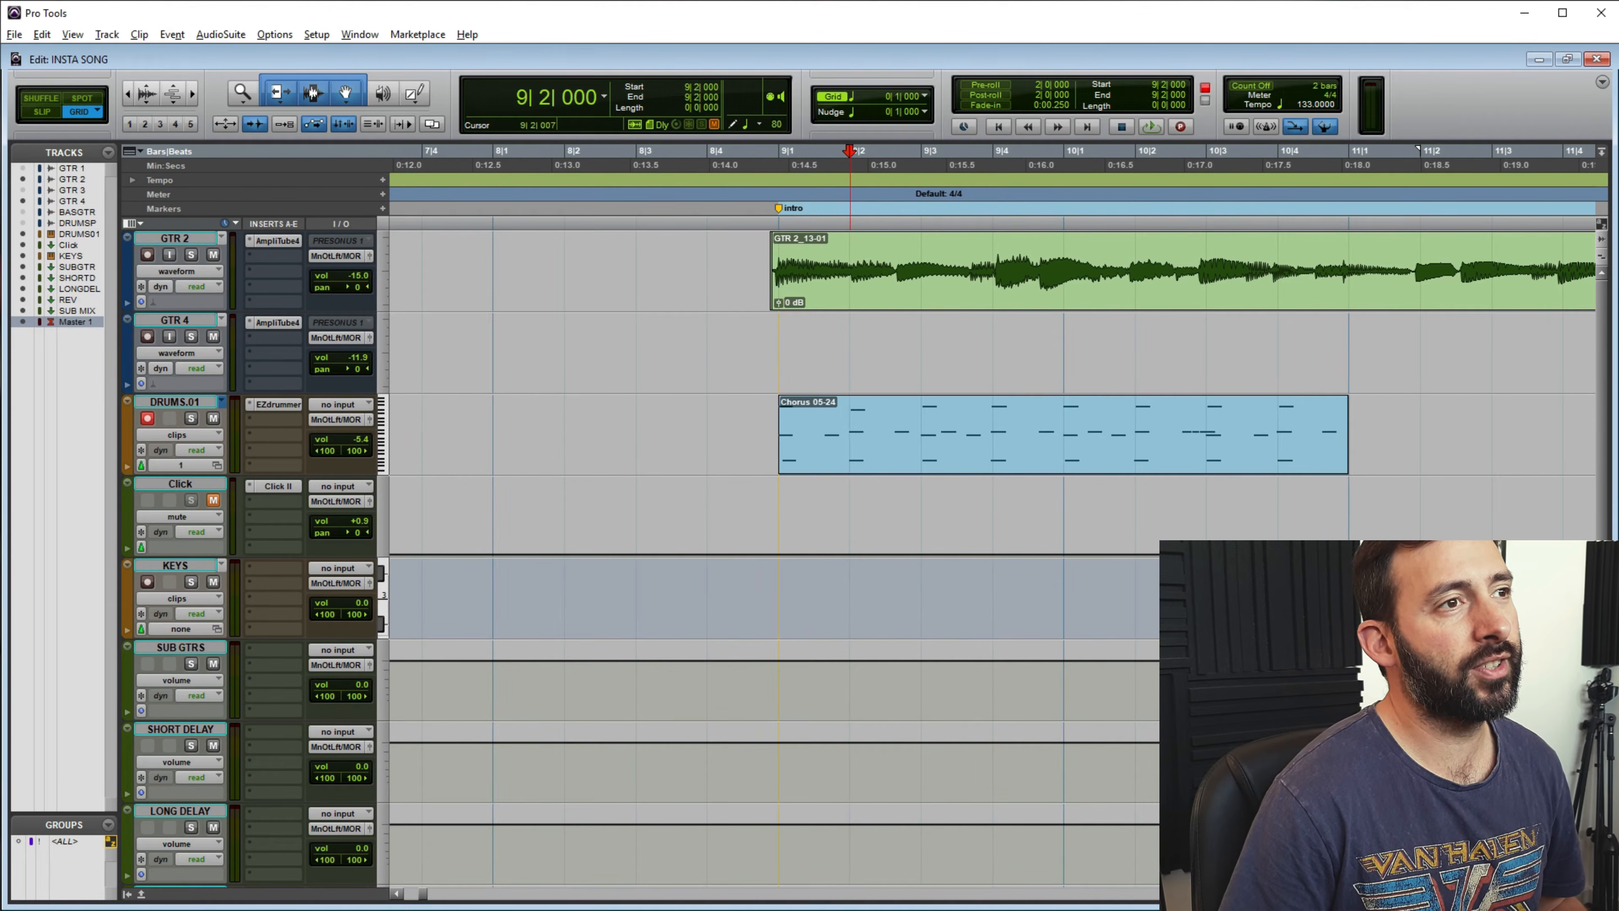
{"action": "key", "text": "ctrl+bracketleft"}
{"action": "key", "text": "ctrl+bracketleft"}
{"action": "key", "text": "ctrl+bracketleft"}
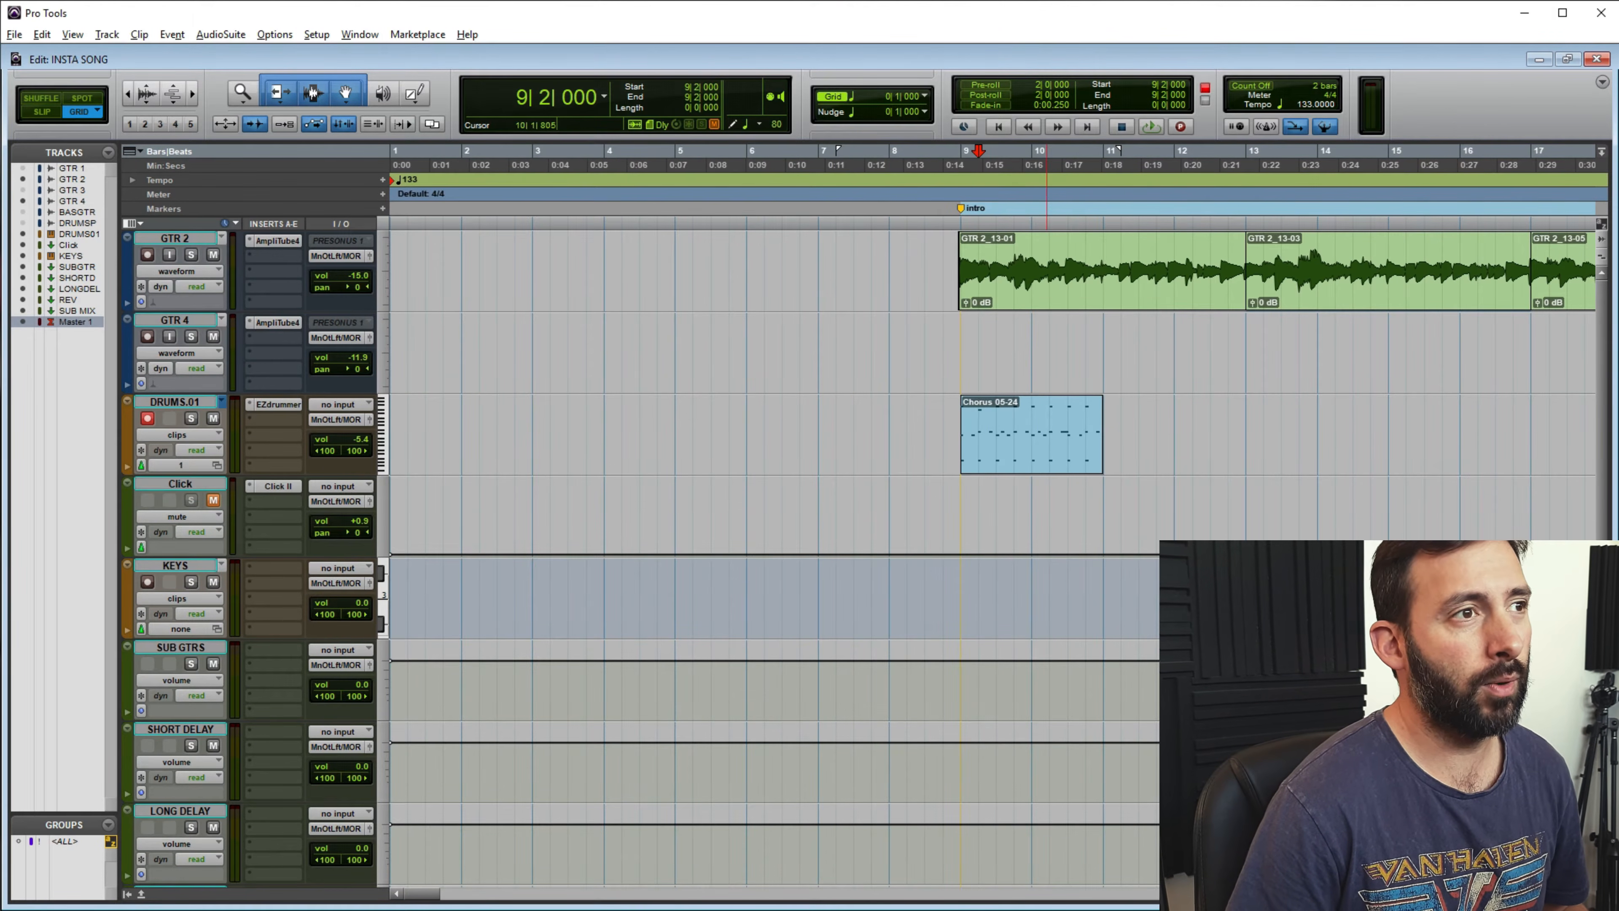
Duplicate the Chorus 05 drum clip four times end to end, with the last copy starting at bar 17
{"action": "left_click", "coordinate": [1046, 448]}
{"action": "key", "text": "ctrl+d"}
{"action": "key", "text": "ctrl+d"}
{"action": "key", "text": "ctrl+d"}
{"action": "key", "text": "ctrl+d"}
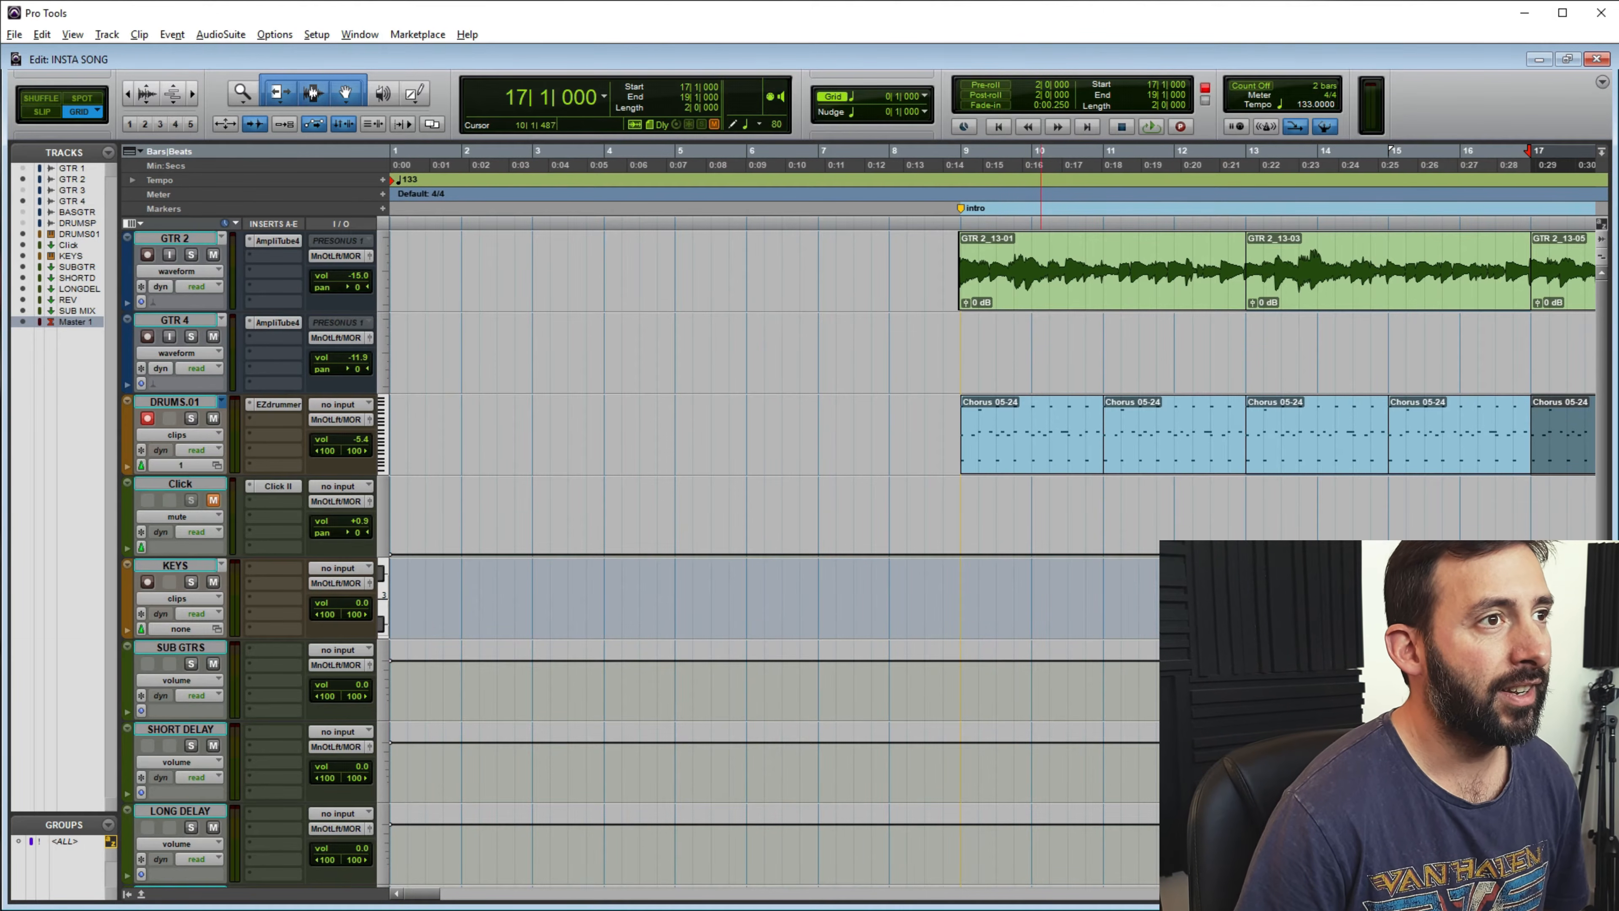
Set the grid to 1/16 note and compare the drum notes around bar 10 on DRUMS.01 with it up close
{"action": "left_click", "coordinate": [1034, 421]}
{"action": "key", "text": "ctrl+bracketright"}
{"action": "key", "text": "ctrl+bracketright"}
{"action": "key", "text": "ctrl+bracketright"}
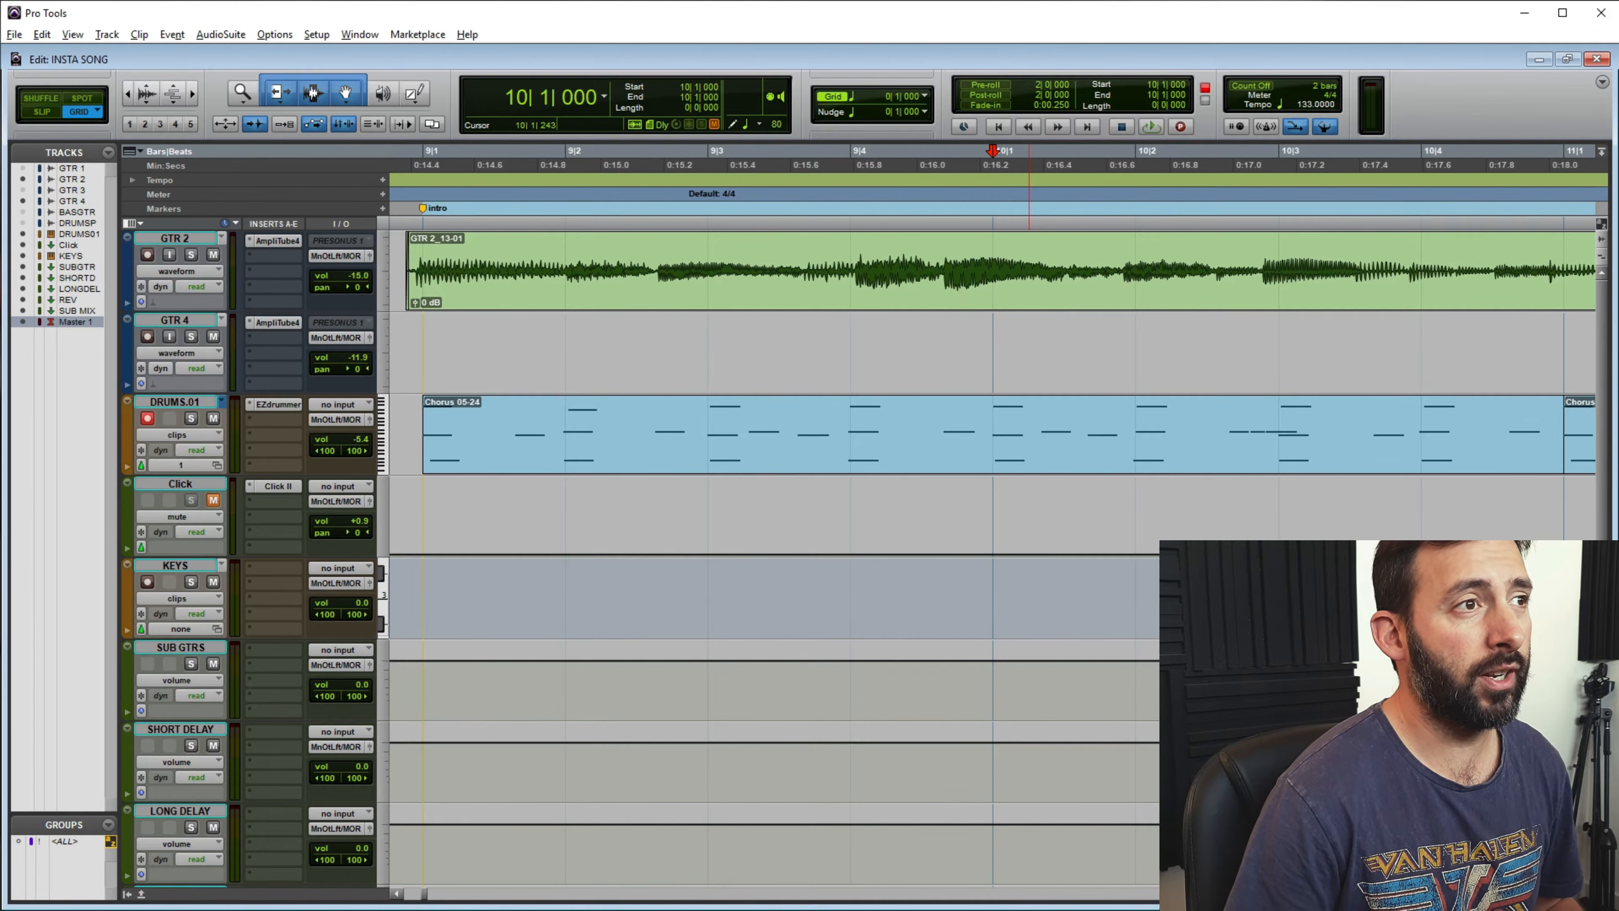
{"action": "key", "text": "ctrl+bracketright"}
{"action": "key", "text": "ctrl+bracketright"}
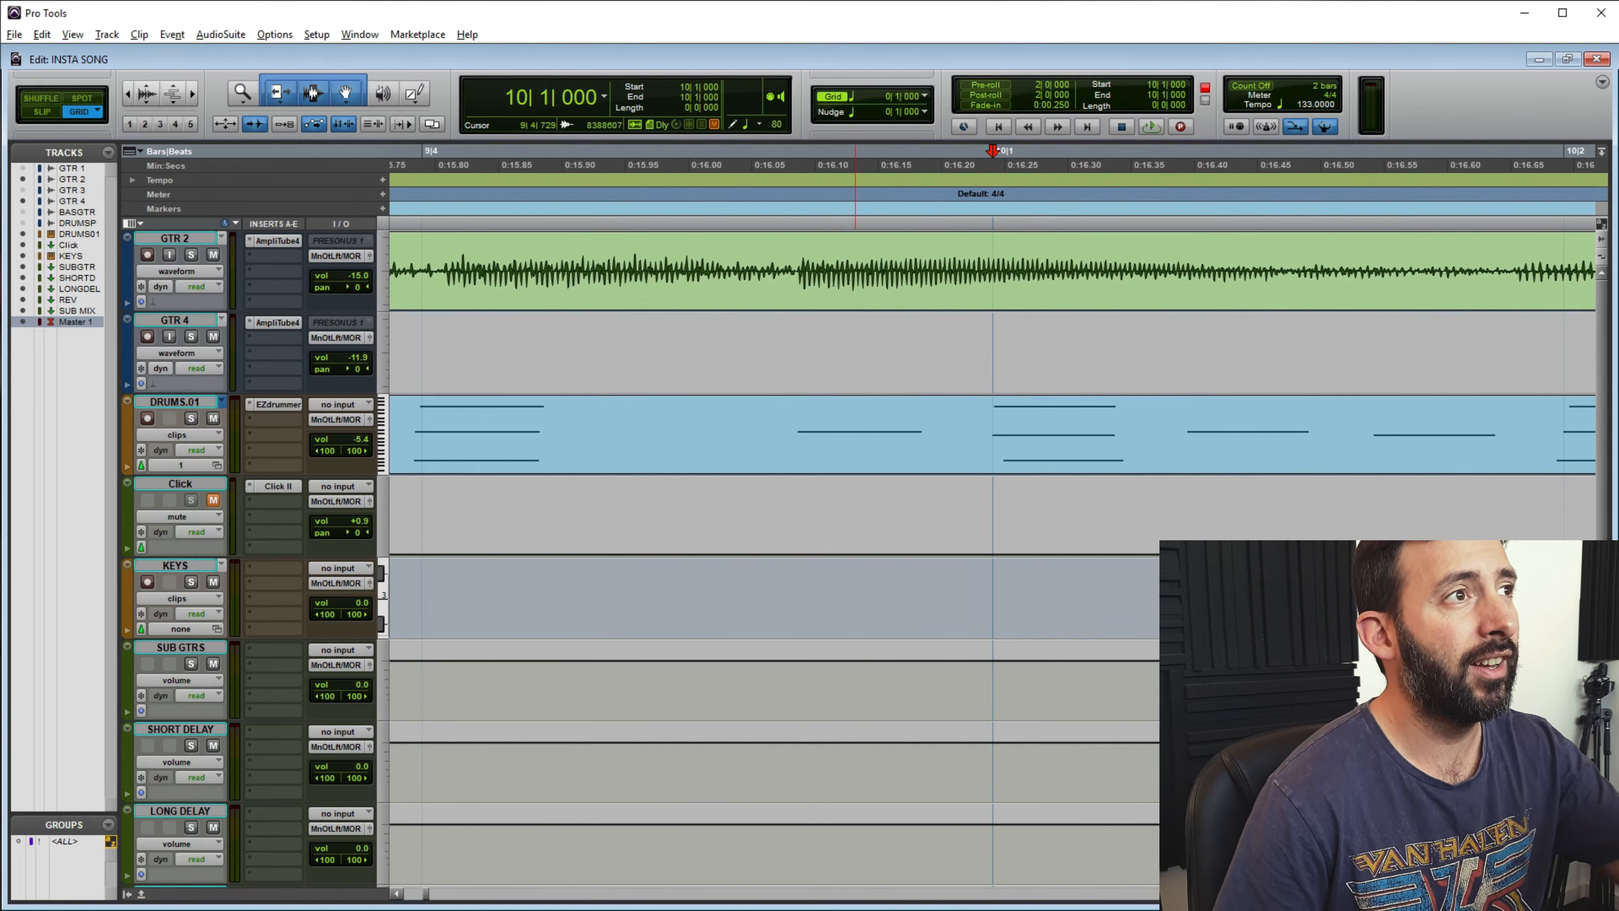
{"action": "left_click", "coordinate": [924, 96]}
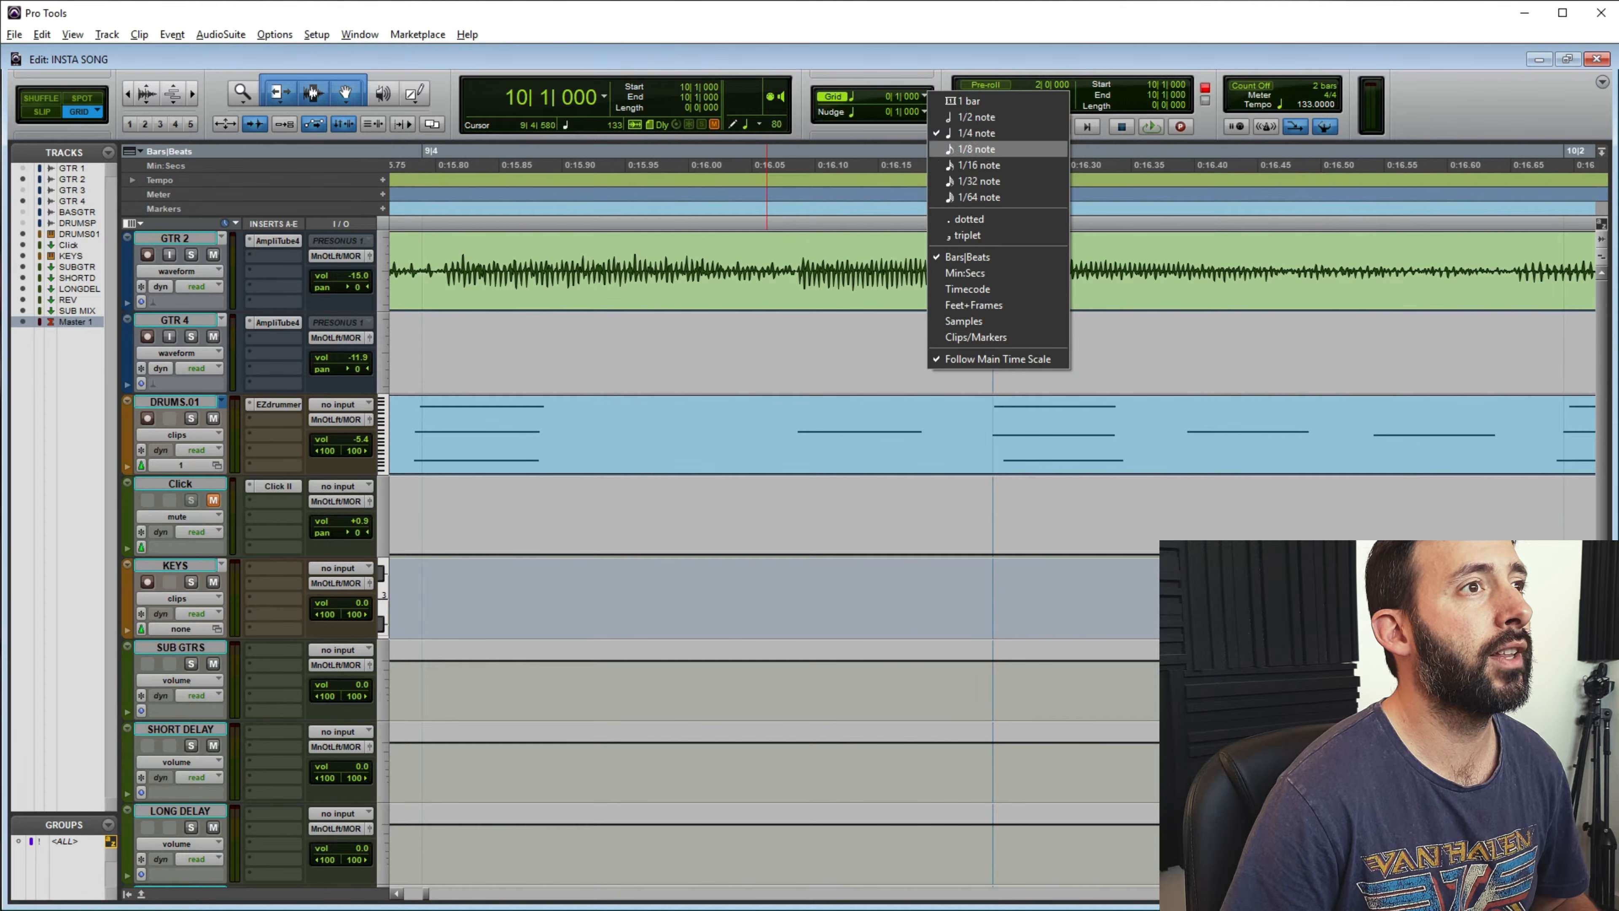
{"action": "left_click", "coordinate": [969, 166]}
{"action": "scroll", "coordinate": [1058, 319], "scroll_direction": "right", "scroll_amount": 4}
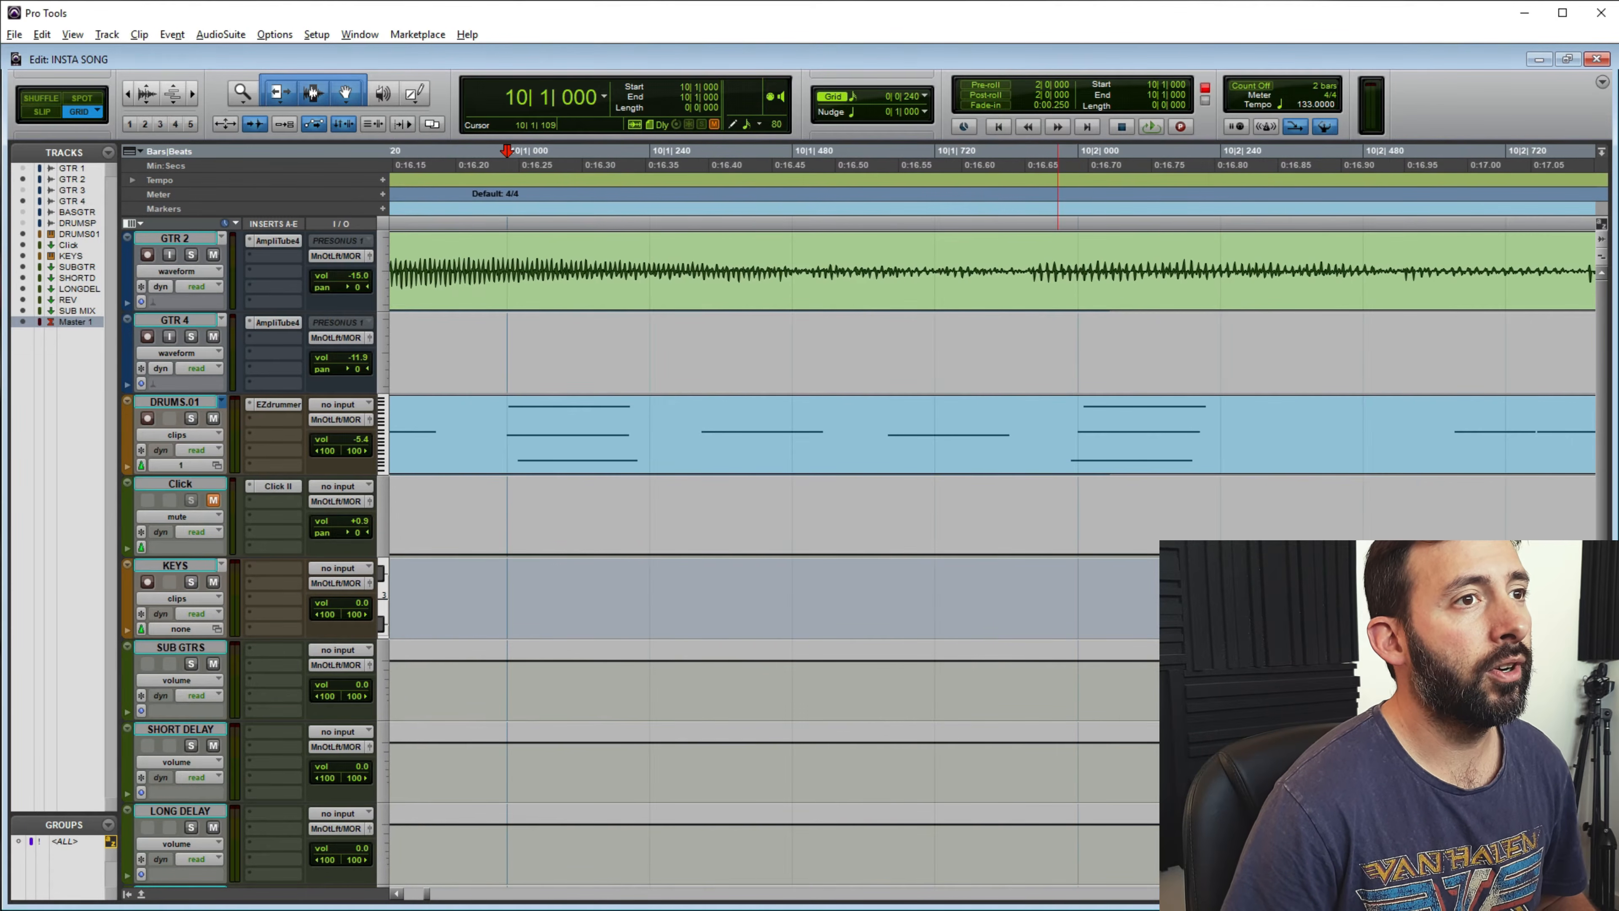
Refine the grid to 1/32 note and check how the bar 10 drum notes line up with it
{"action": "left_click", "coordinate": [924, 95]}
{"action": "left_click", "coordinate": [969, 180]}
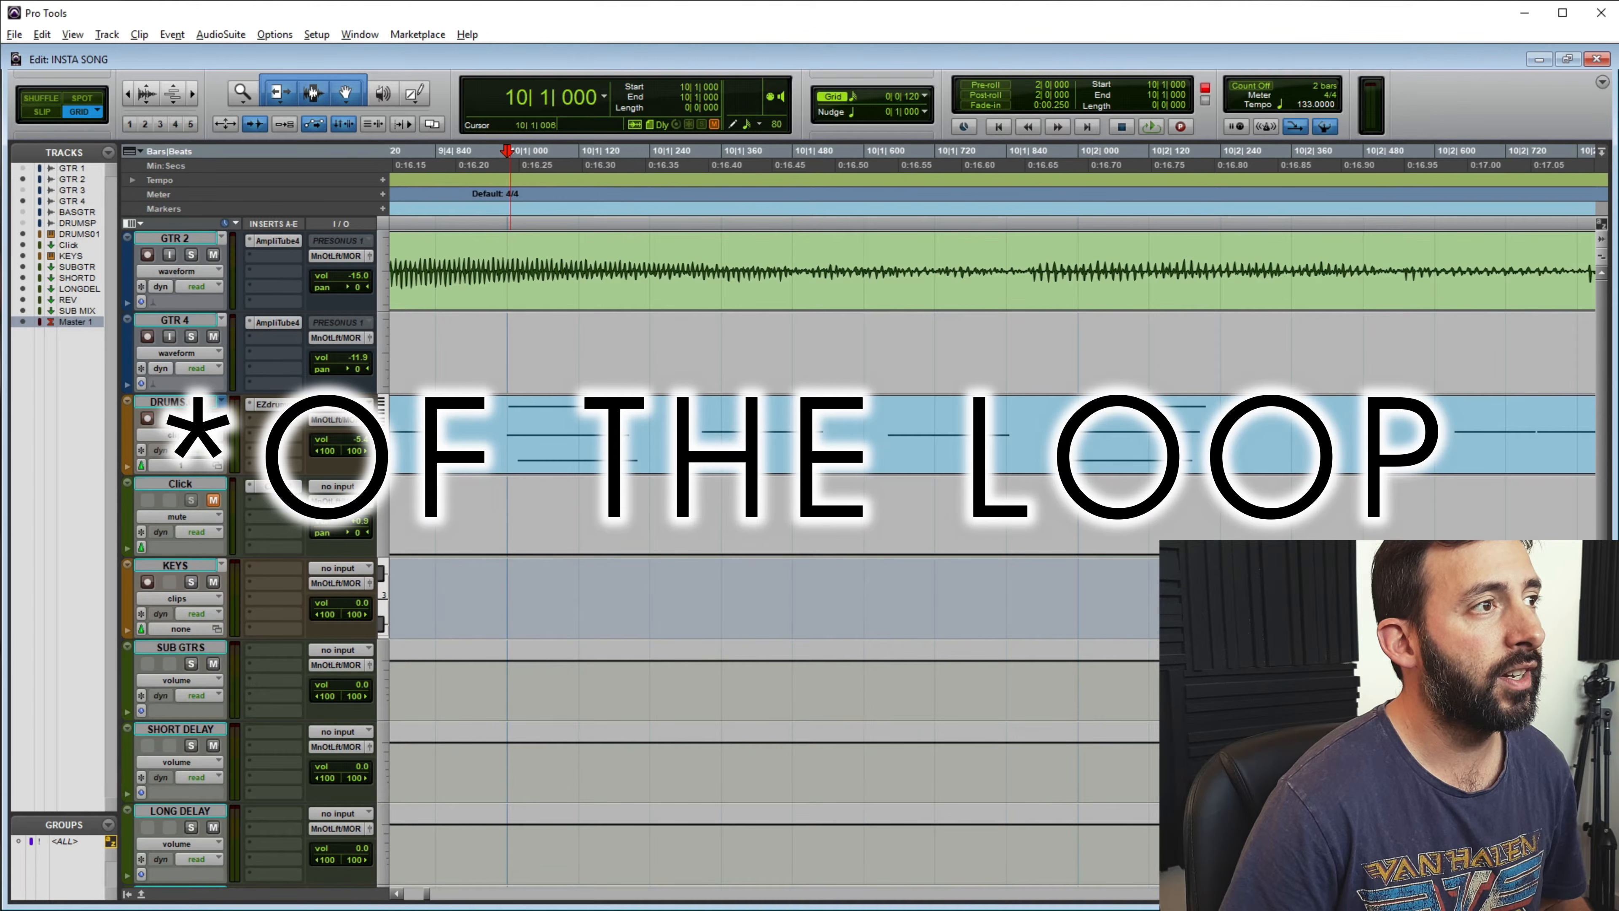
{"action": "scroll", "coordinate": [1413, 558], "scroll_direction": "right", "scroll_amount": 6}
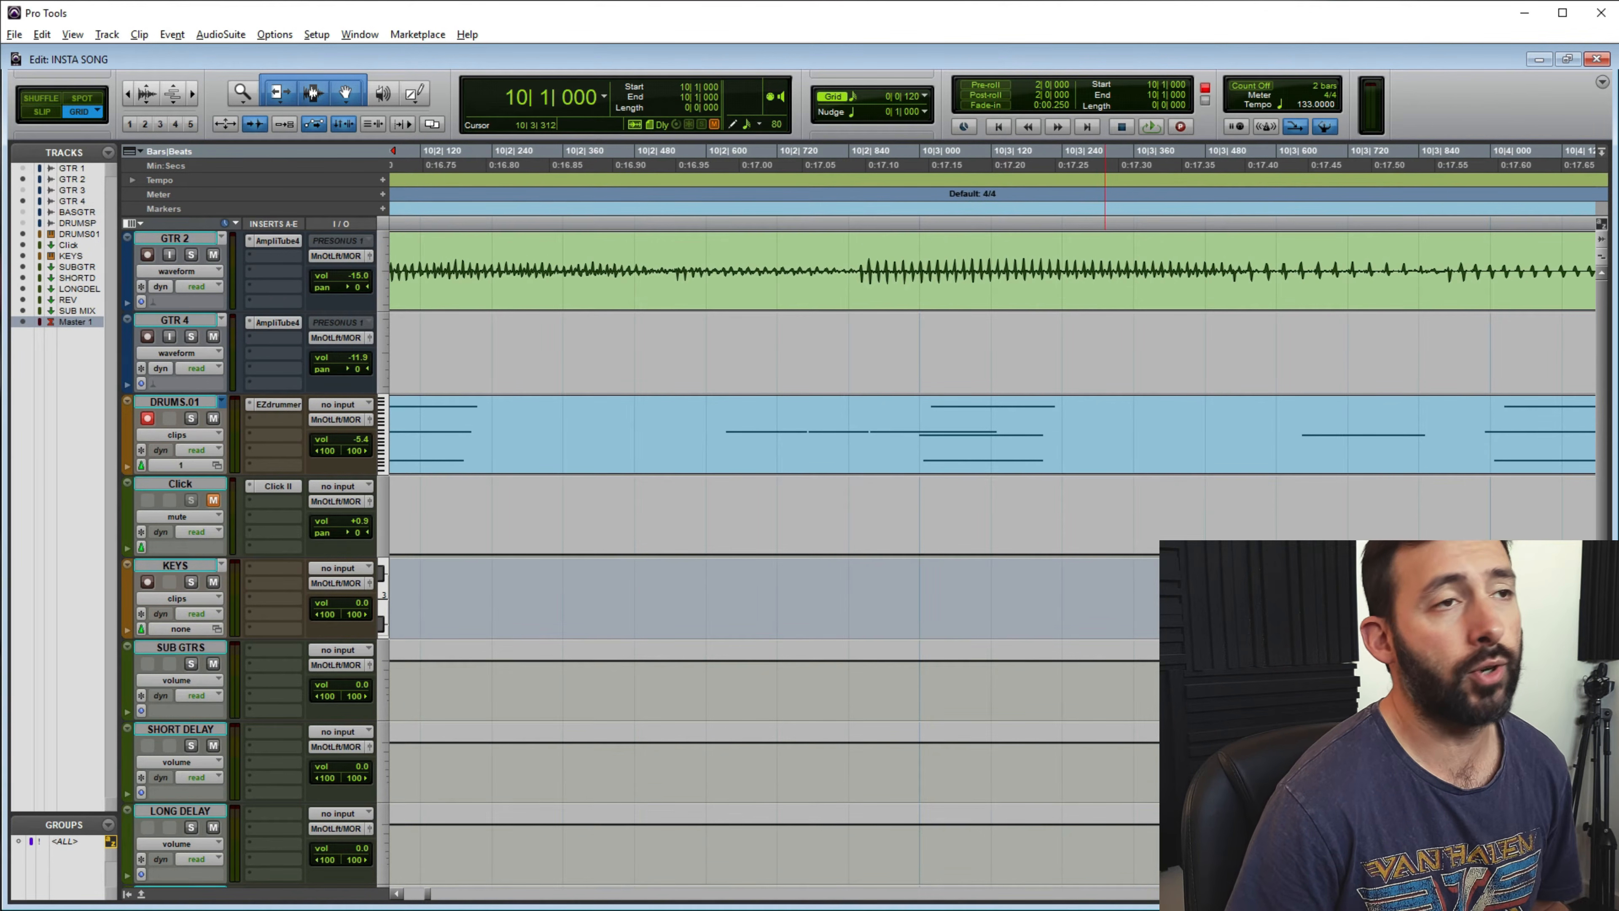
{"action": "scroll", "coordinate": [1105, 446], "scroll_direction": "down", "scroll_amount": 5}
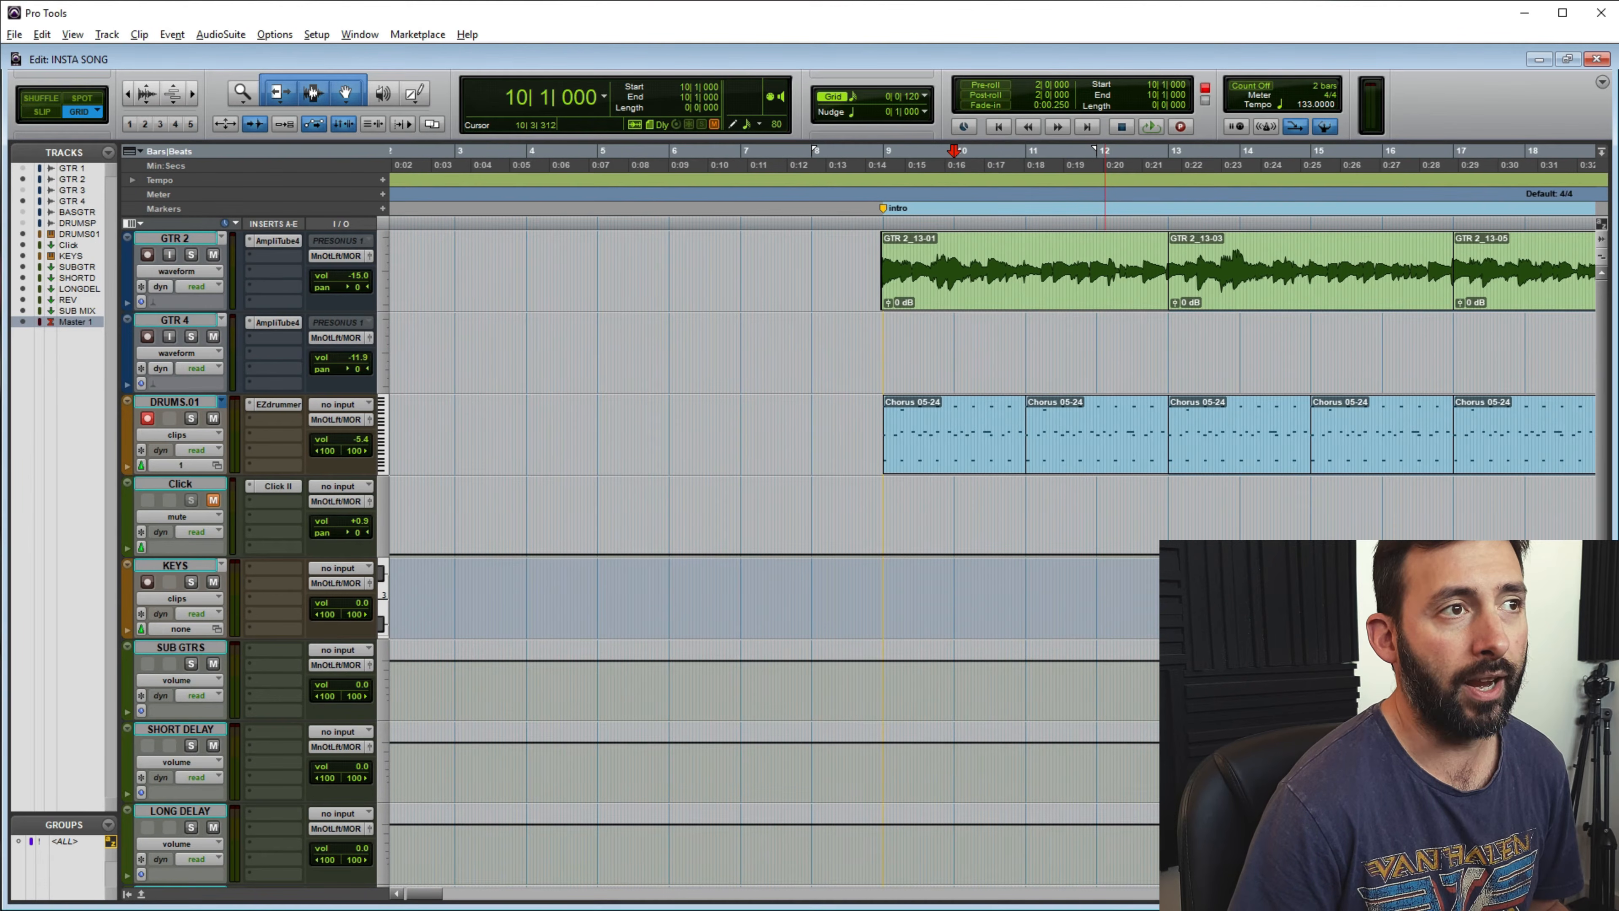
Set the grid to 1/8 note and check the drum notes in the first Chorus 05 clip against it
{"action": "scroll", "coordinate": [922, 446], "scroll_direction": "up", "scroll_amount": 2}
{"action": "left_click", "coordinate": [924, 96]}
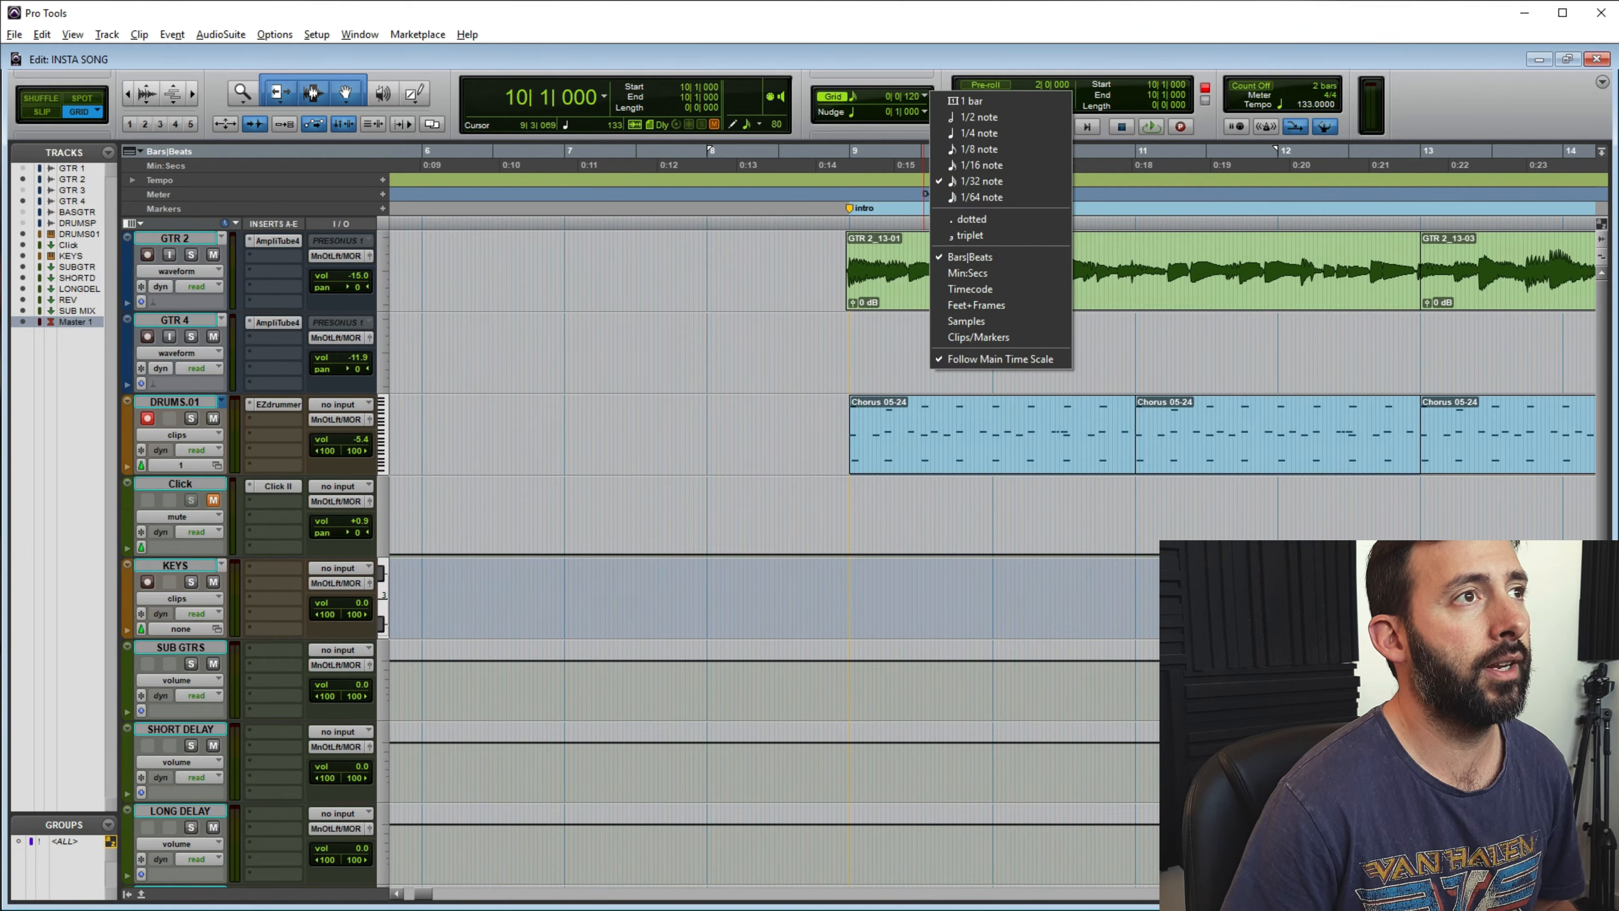
{"action": "left_click", "coordinate": [963, 148]}
{"action": "scroll", "coordinate": [963, 440], "scroll_direction": "up", "scroll_amount": 2}
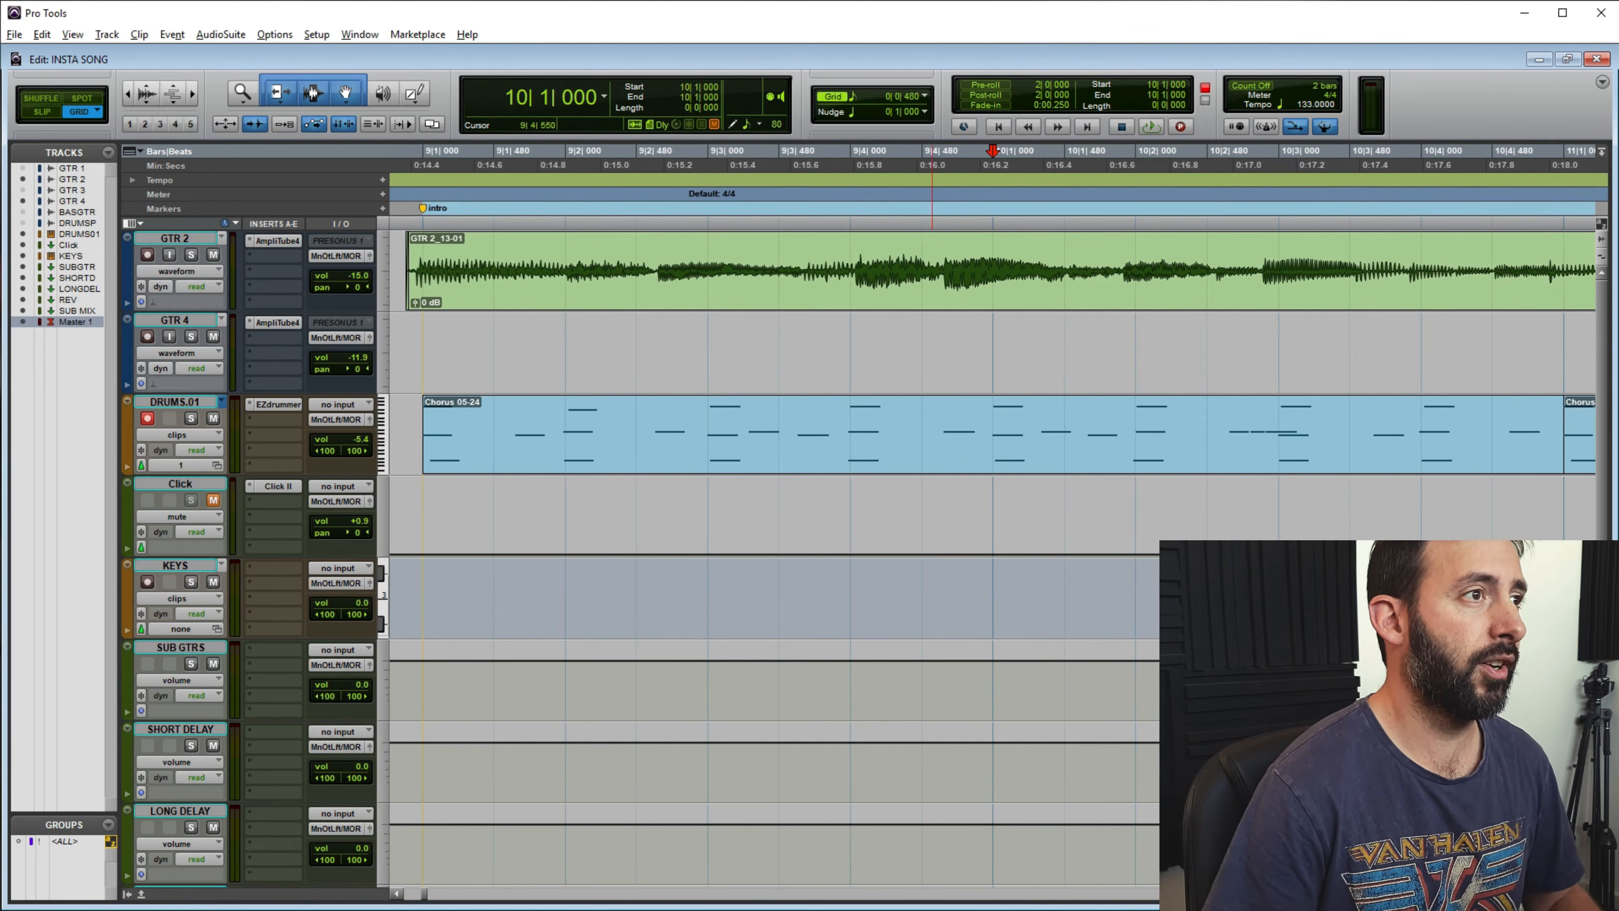
{"action": "scroll", "coordinate": [914, 440], "scroll_direction": "left", "scroll_amount": 2}
{"action": "scroll", "coordinate": [913, 441], "scroll_direction": "down", "scroll_amount": 1}
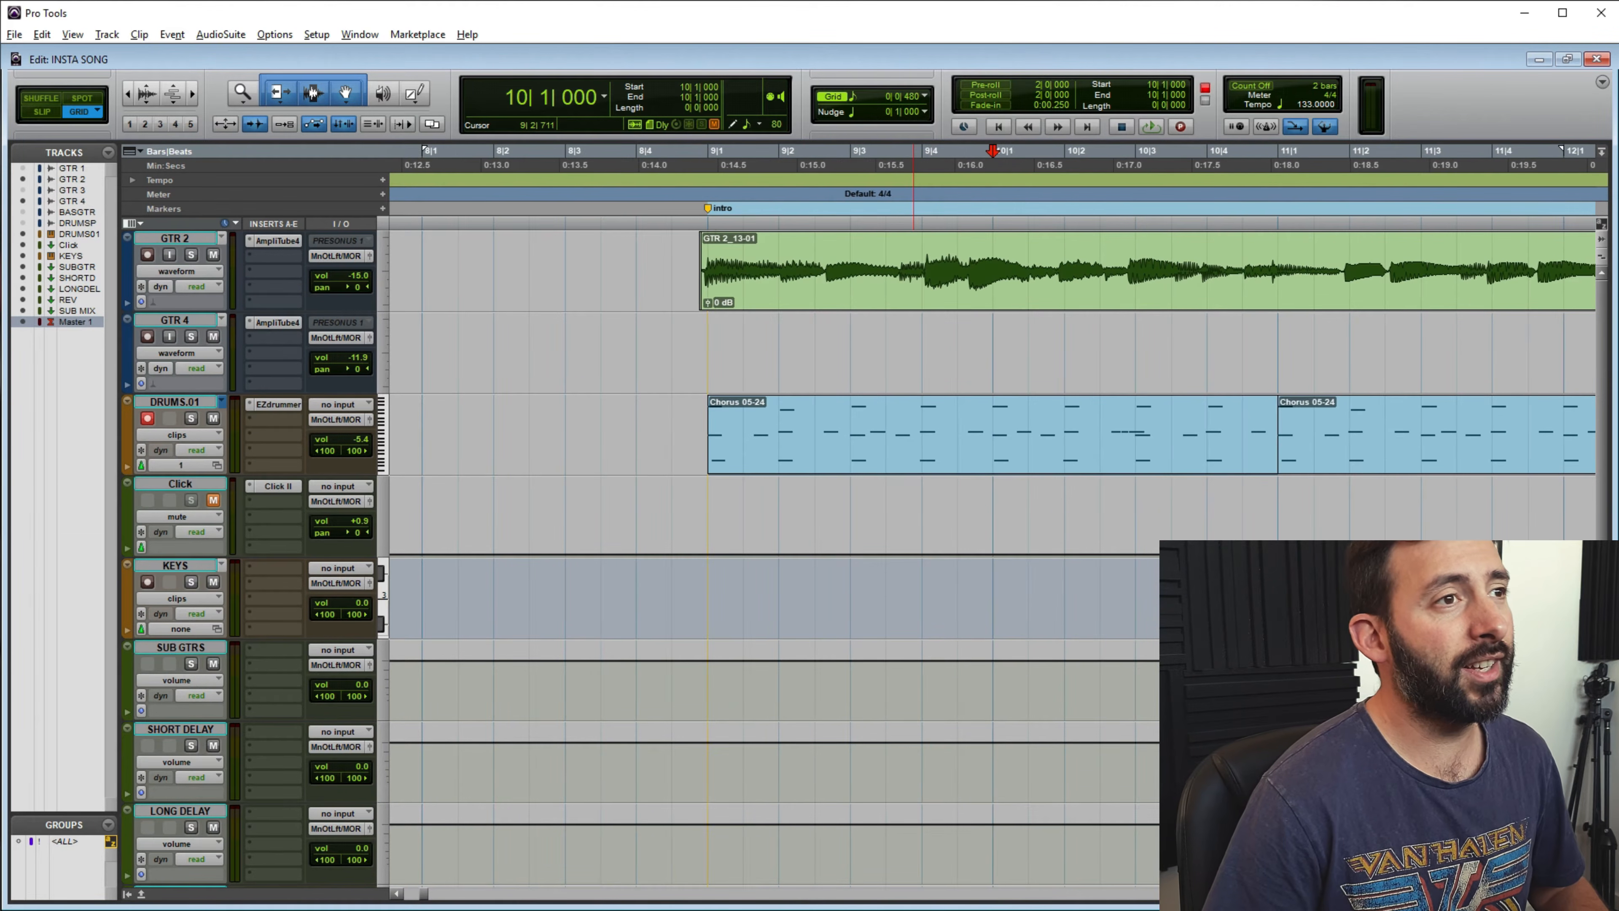
Delete the last Chorus 05 clip, starting at bar 17, from the DRUMS.01 track
{"action": "left_click", "coordinate": [1143, 451]}
{"action": "scroll", "coordinate": [1143, 452], "scroll_direction": "right", "scroll_amount": 3}
{"action": "scroll", "coordinate": [1143, 452], "scroll_direction": "down", "scroll_amount": 2}
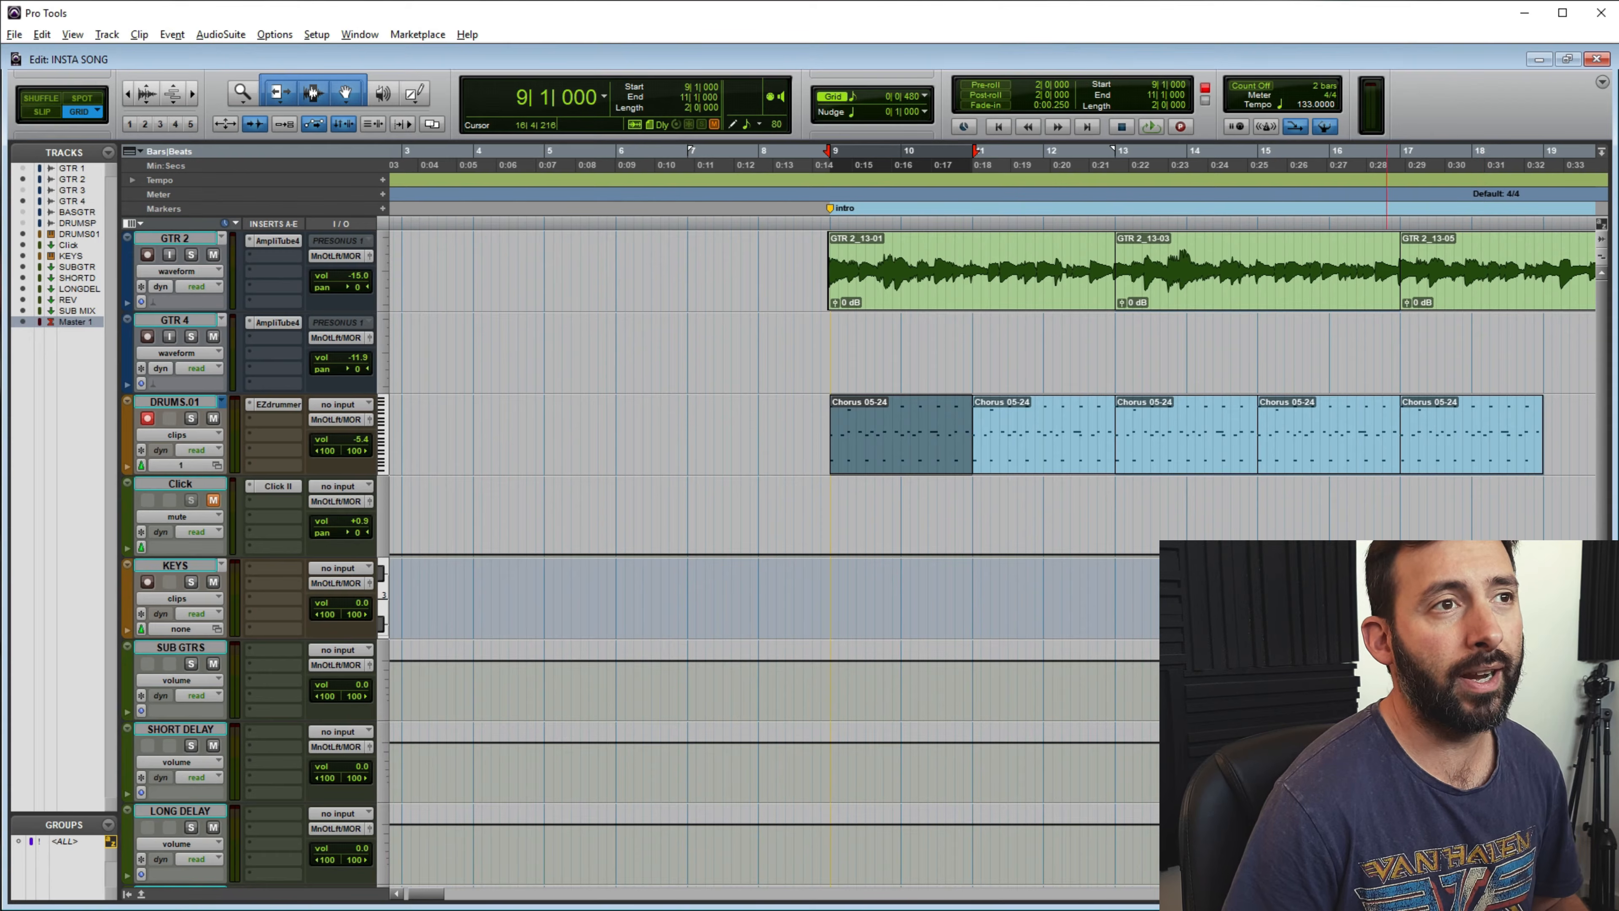
{"action": "scroll", "coordinate": [1212, 451], "scroll_direction": "right", "scroll_amount": 2}
{"action": "left_click", "coordinate": [1225, 452]}
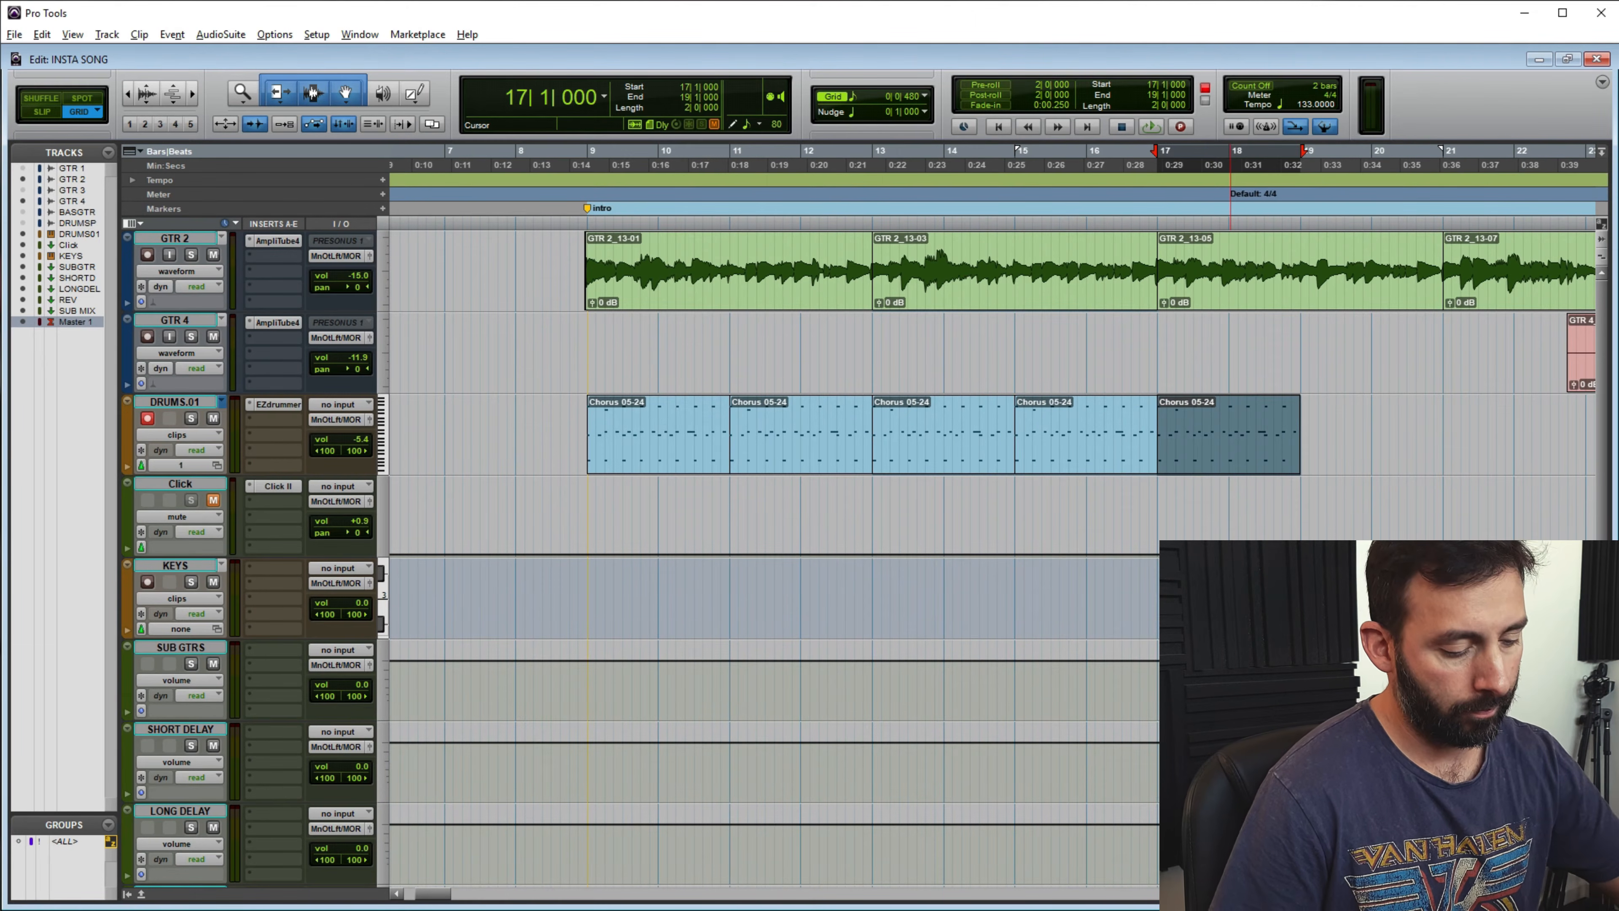
{"action": "key", "text": "Delete"}
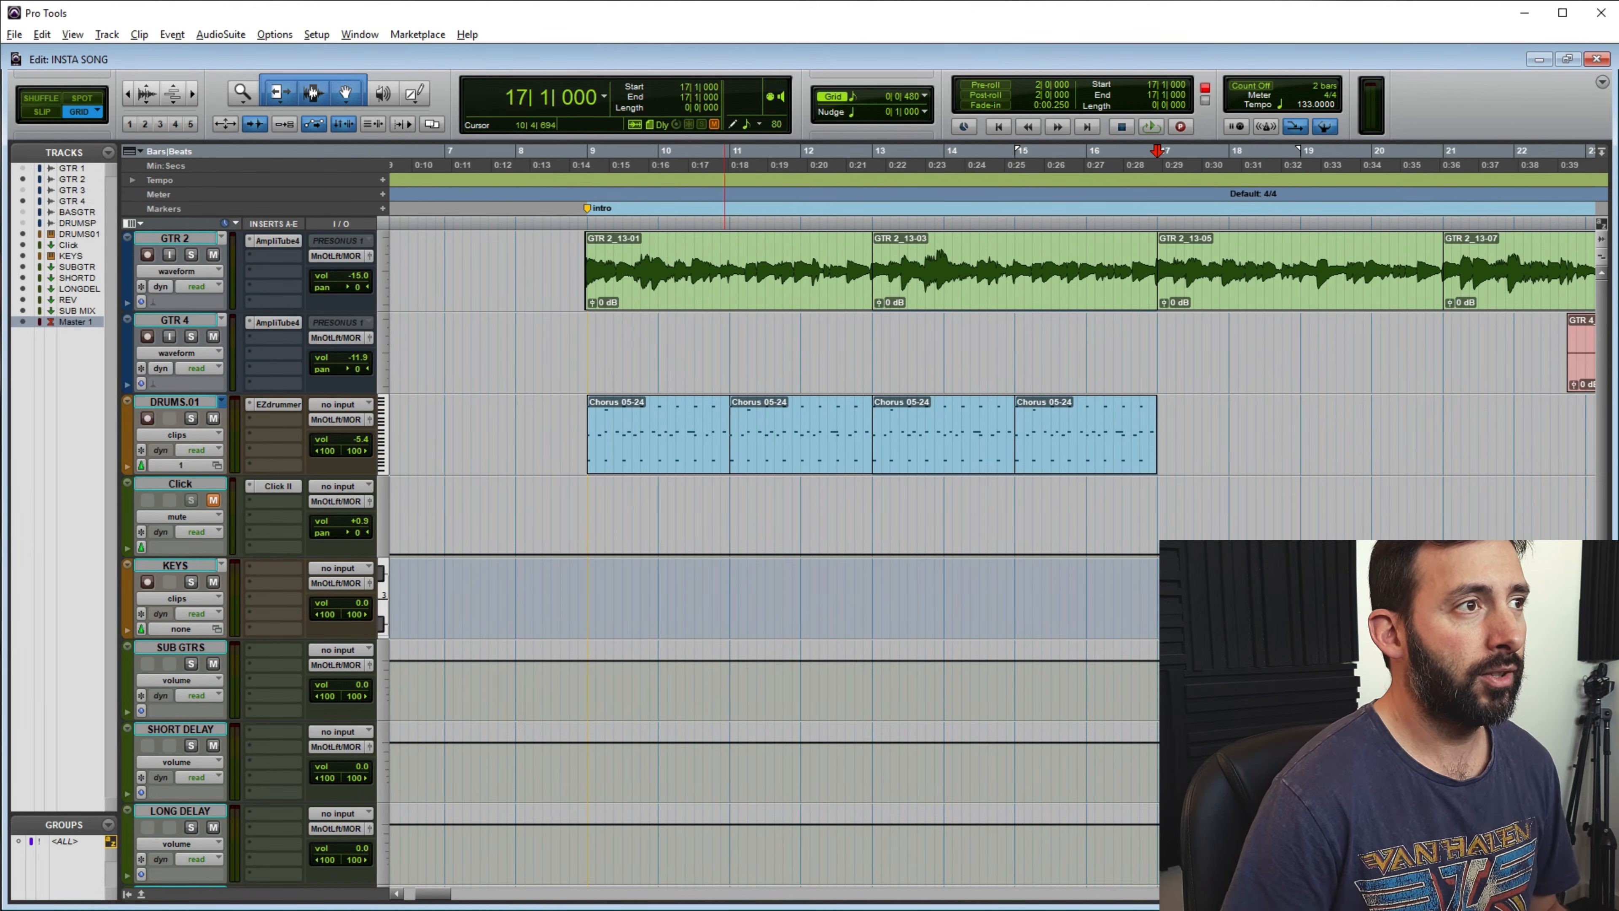
{"action": "left_click", "coordinate": [714, 452]}
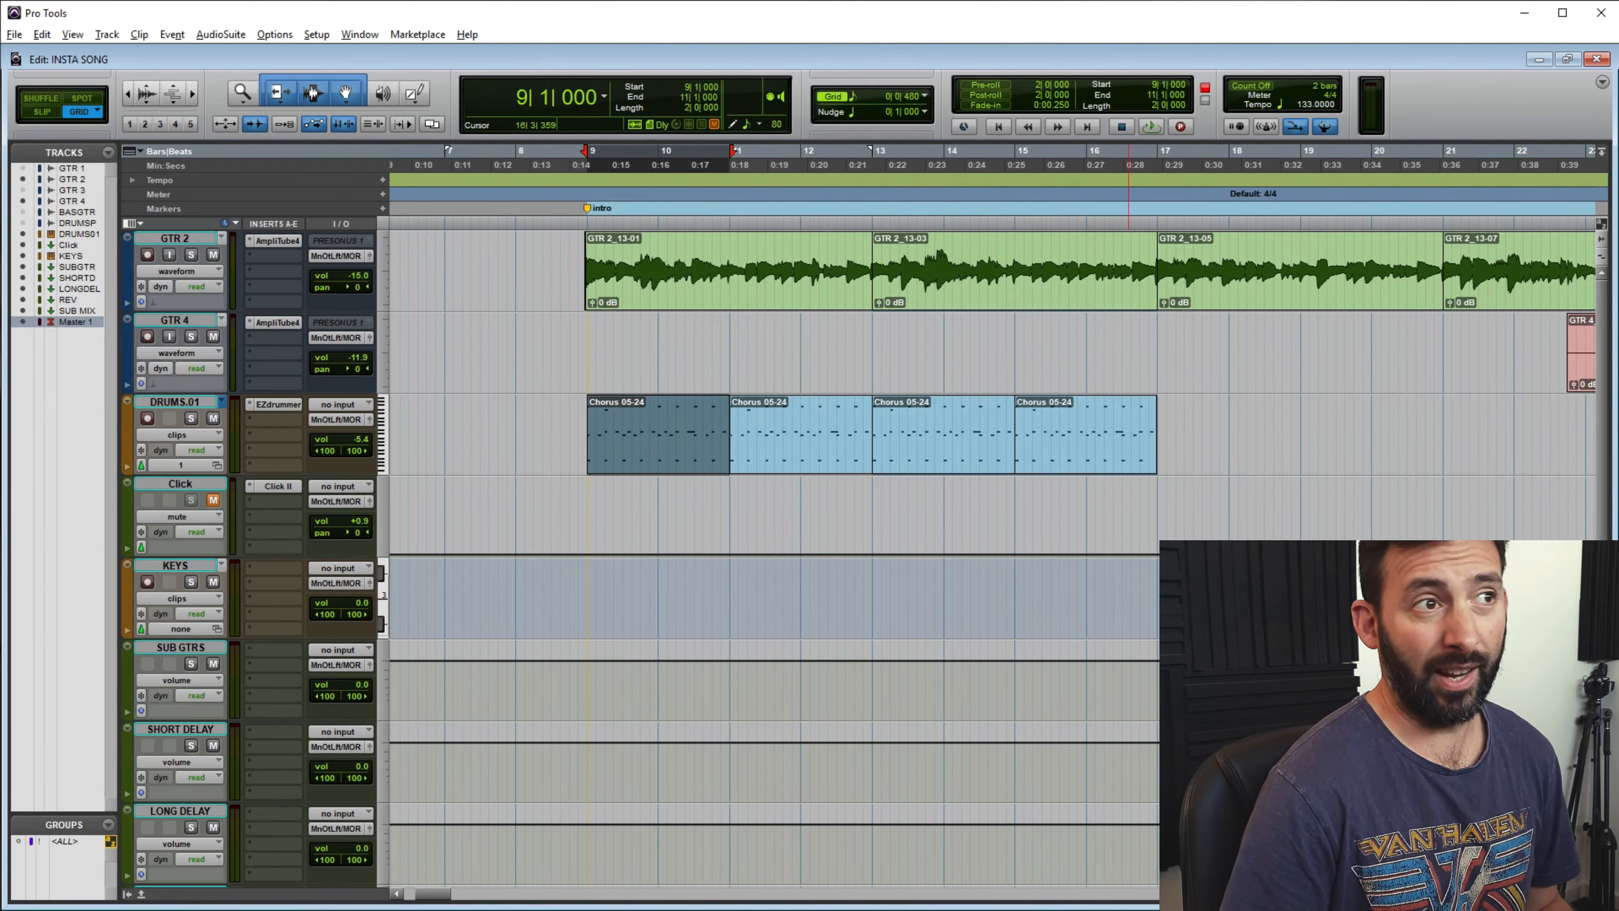
{"action": "left_click", "coordinate": [1116, 451], "text": "shift"}
{"action": "right_click", "coordinate": [700, 451]}
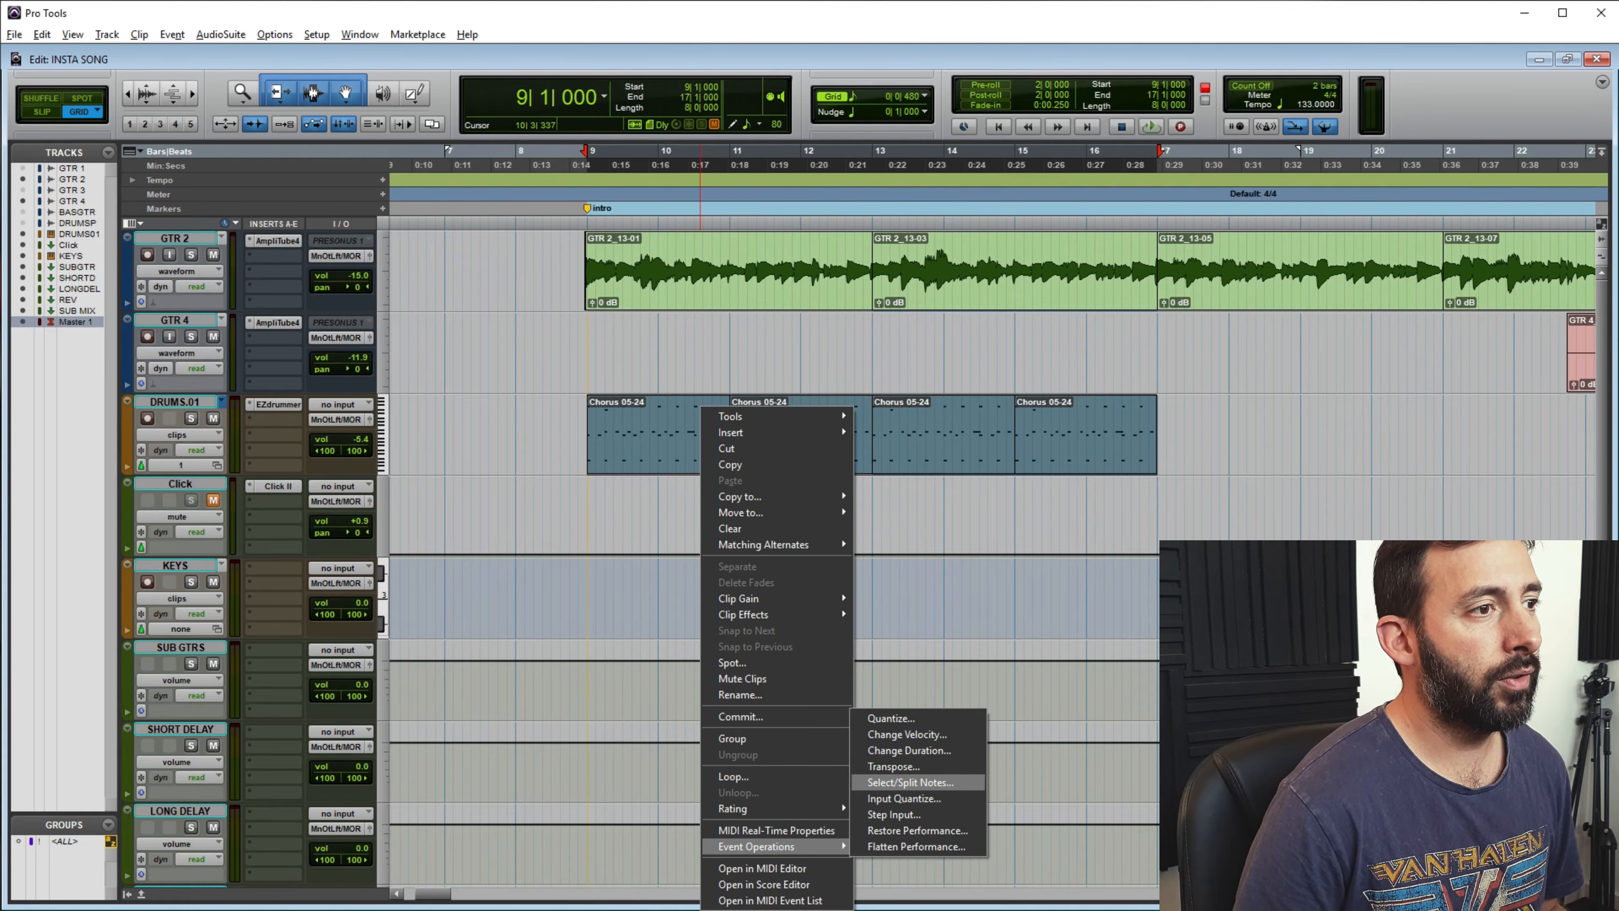
{"action": "left_click", "coordinate": [804, 831]}
{"action": "left_click", "coordinate": [1103, 510]}
{"action": "left_click", "coordinate": [924, 452]}
Set up Quantize for all four Chorus 05 clips on DRUMS.01, using a 1/16 note triplet grid with Randomize off
{"action": "left_click", "coordinate": [670, 451]}
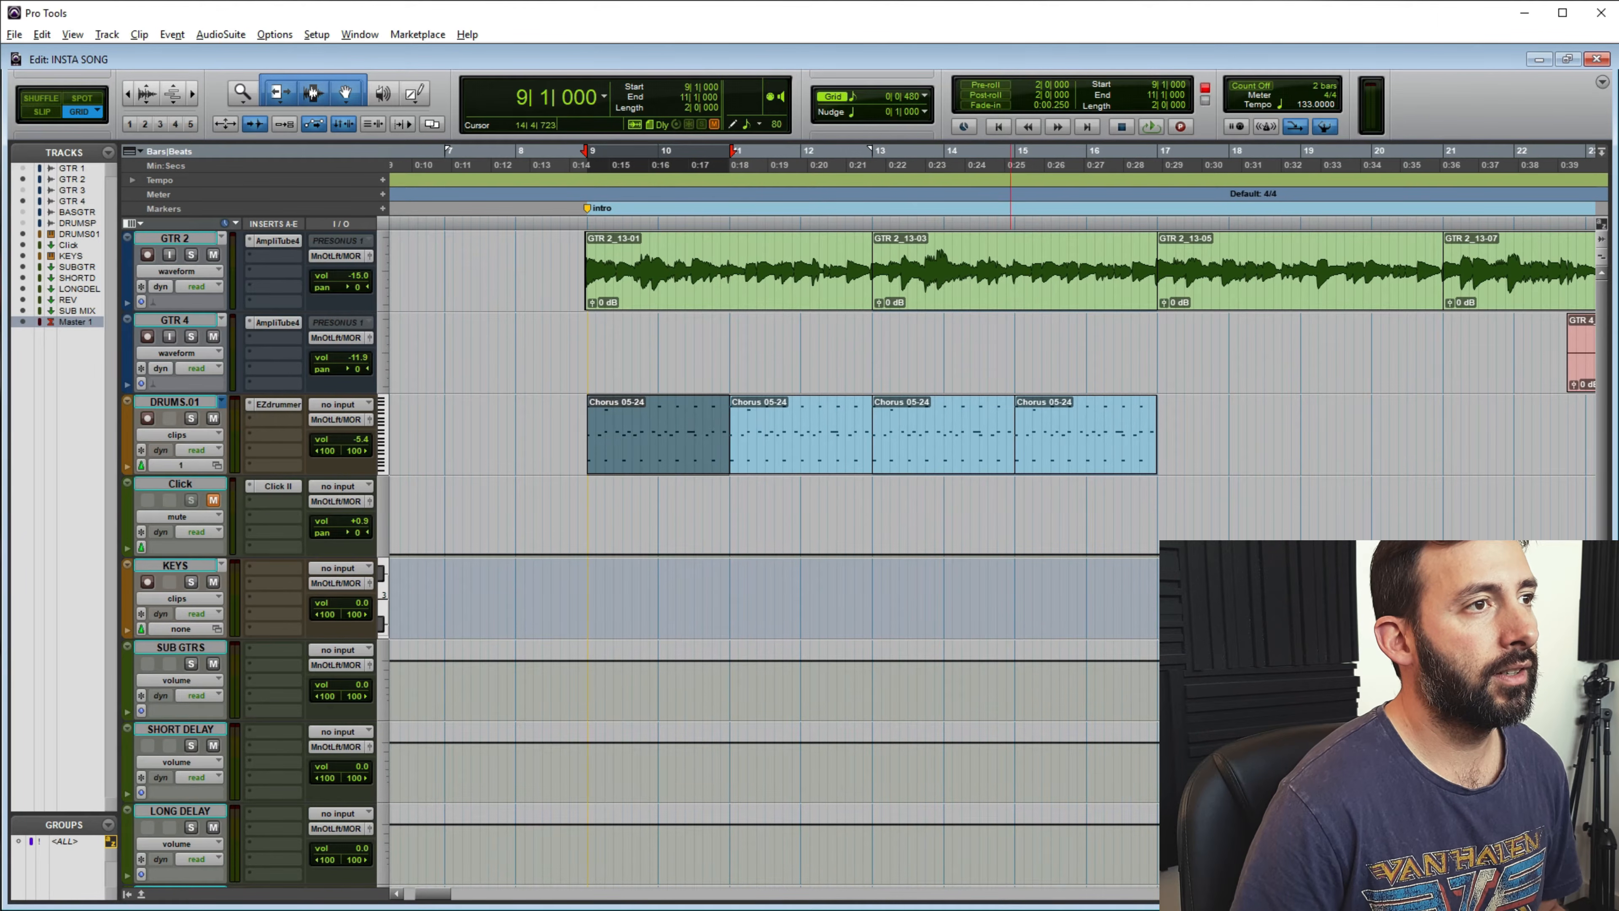
{"action": "left_click", "coordinate": [1063, 452], "text": "shift"}
{"action": "right_click", "coordinate": [663, 405]}
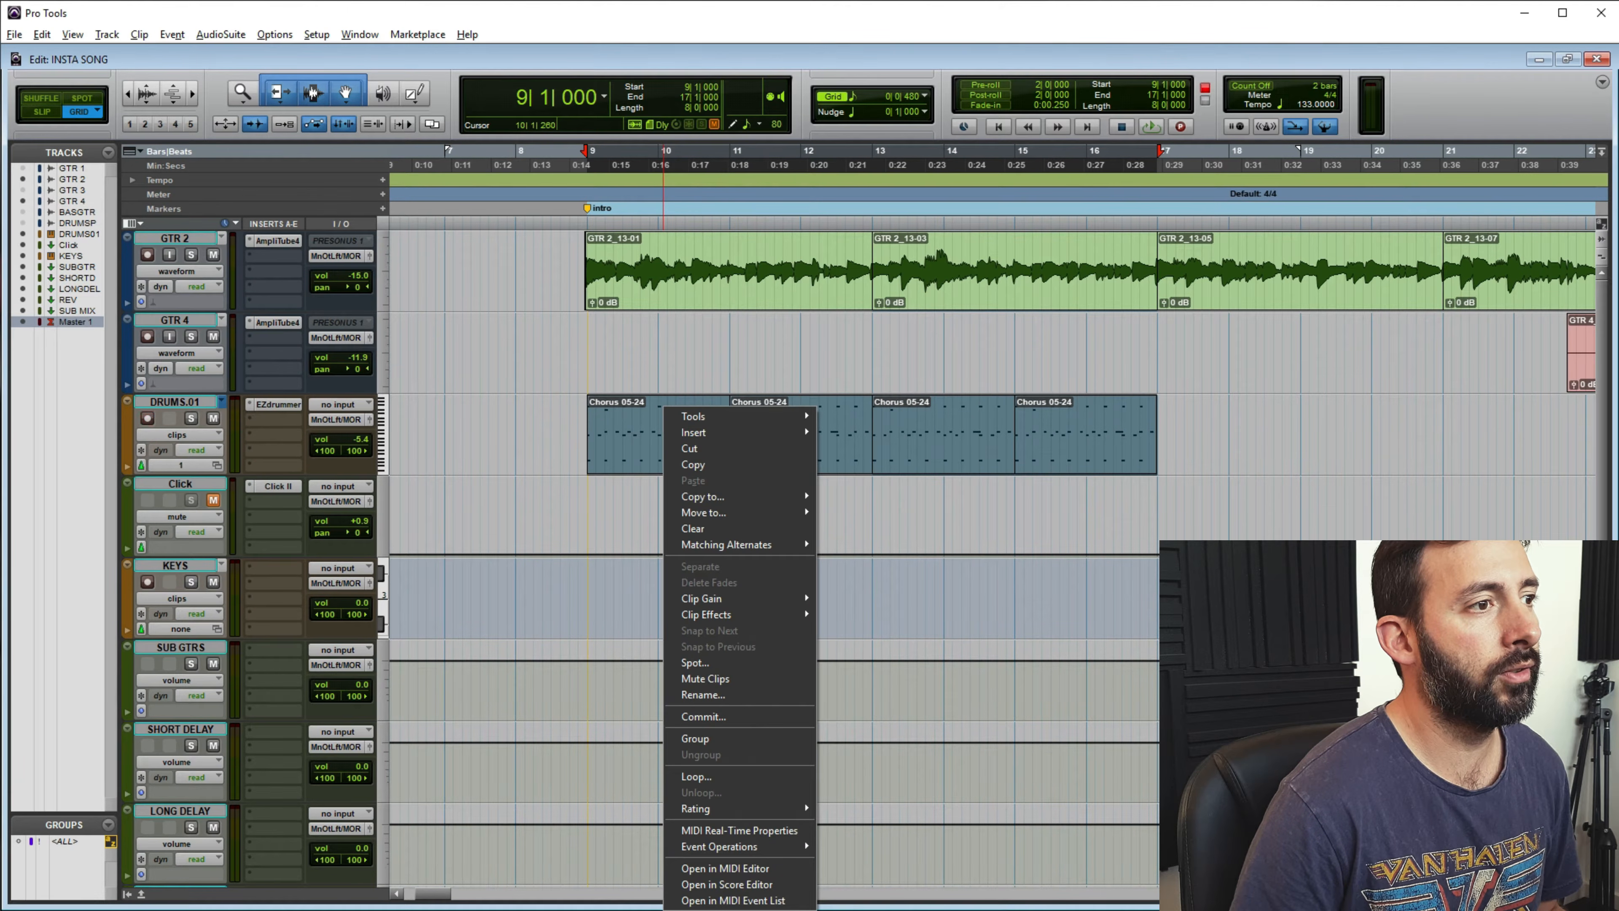
{"action": "mouse_move", "coordinate": [733, 846]}
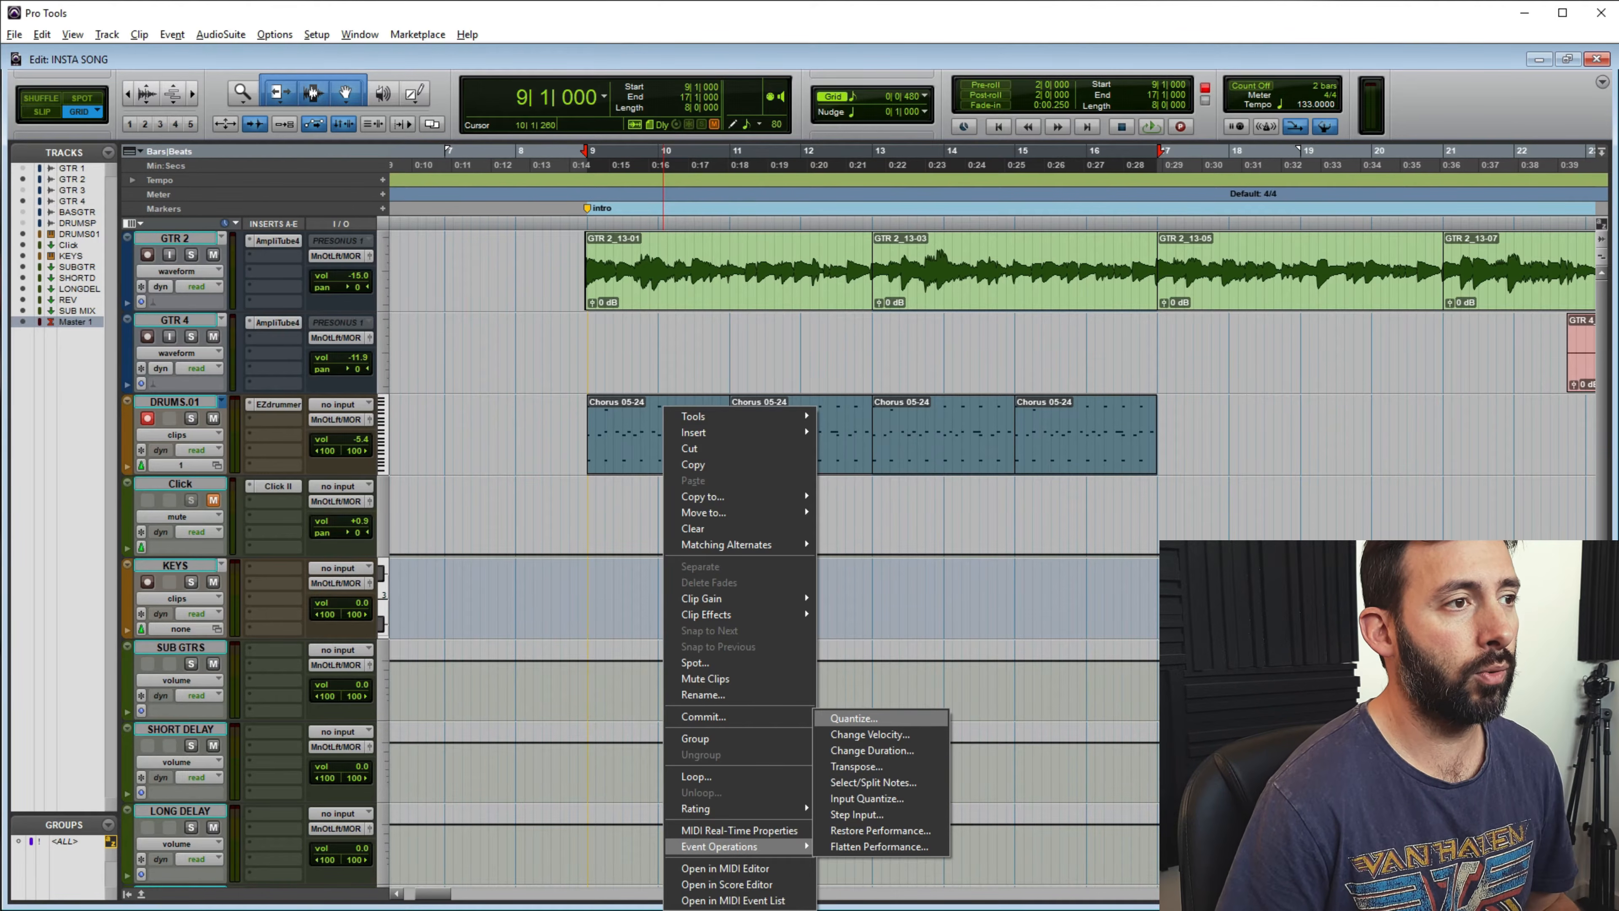
{"action": "left_click", "coordinate": [855, 718]}
{"action": "left_click", "coordinate": [705, 514]}
{"action": "left_click_drag", "start_coordinate": [785, 284], "coordinate": [828, 229]}
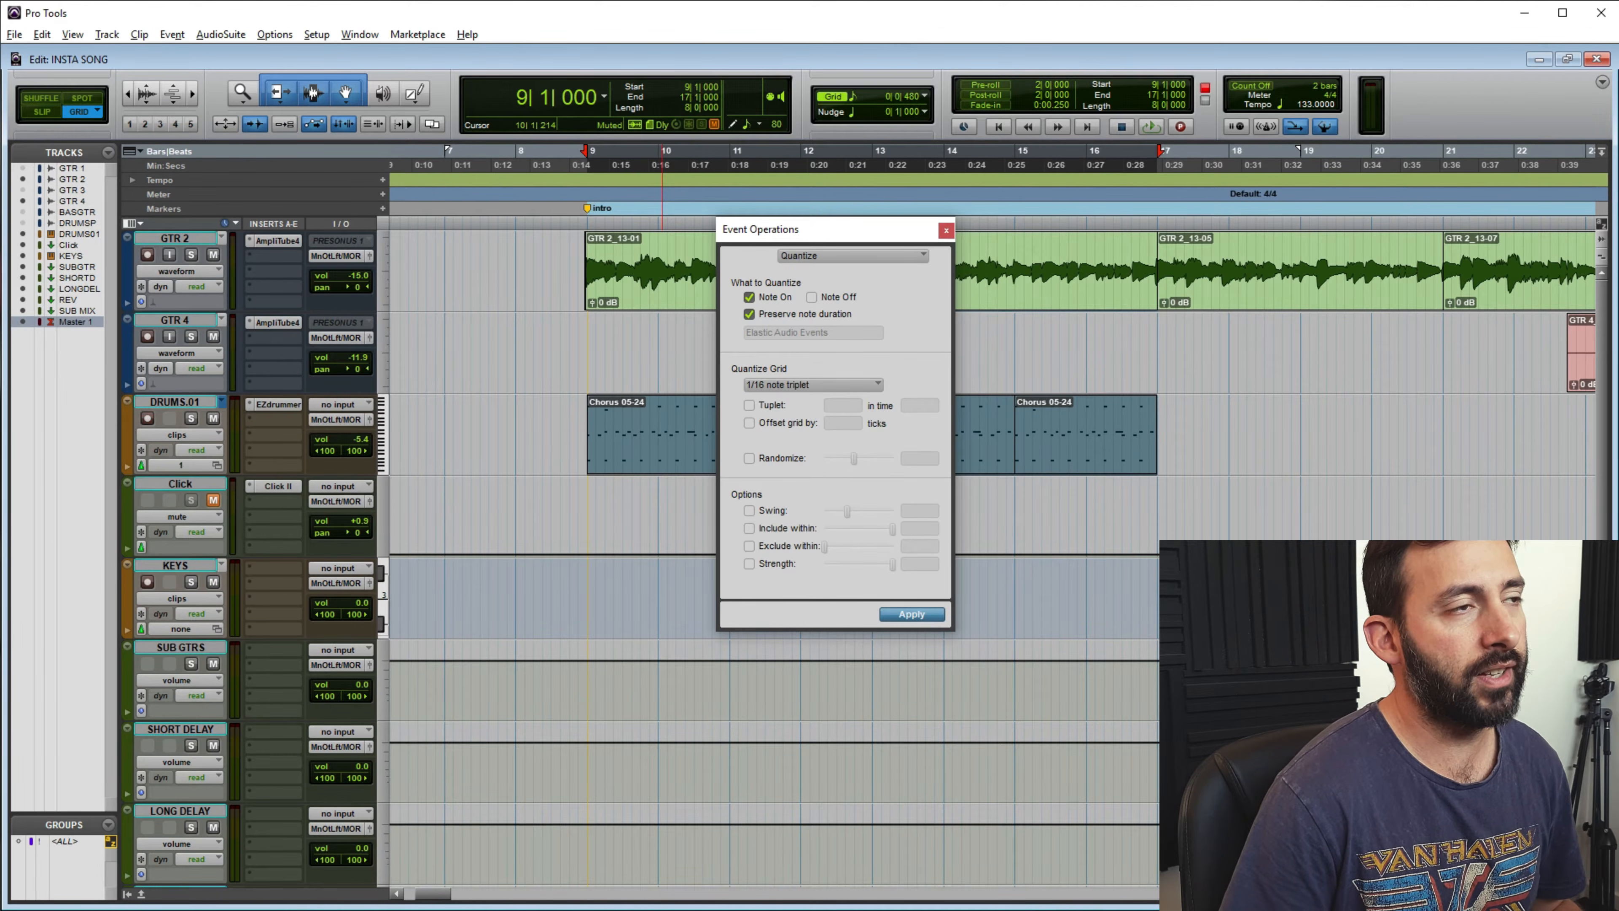
Examine the timing of the quantized drum notes from bar 9 onward in the MIDI Editor and close the editor
{"action": "key", "text": "ctrl+]"}
{"action": "key", "text": "ctrl+]"}
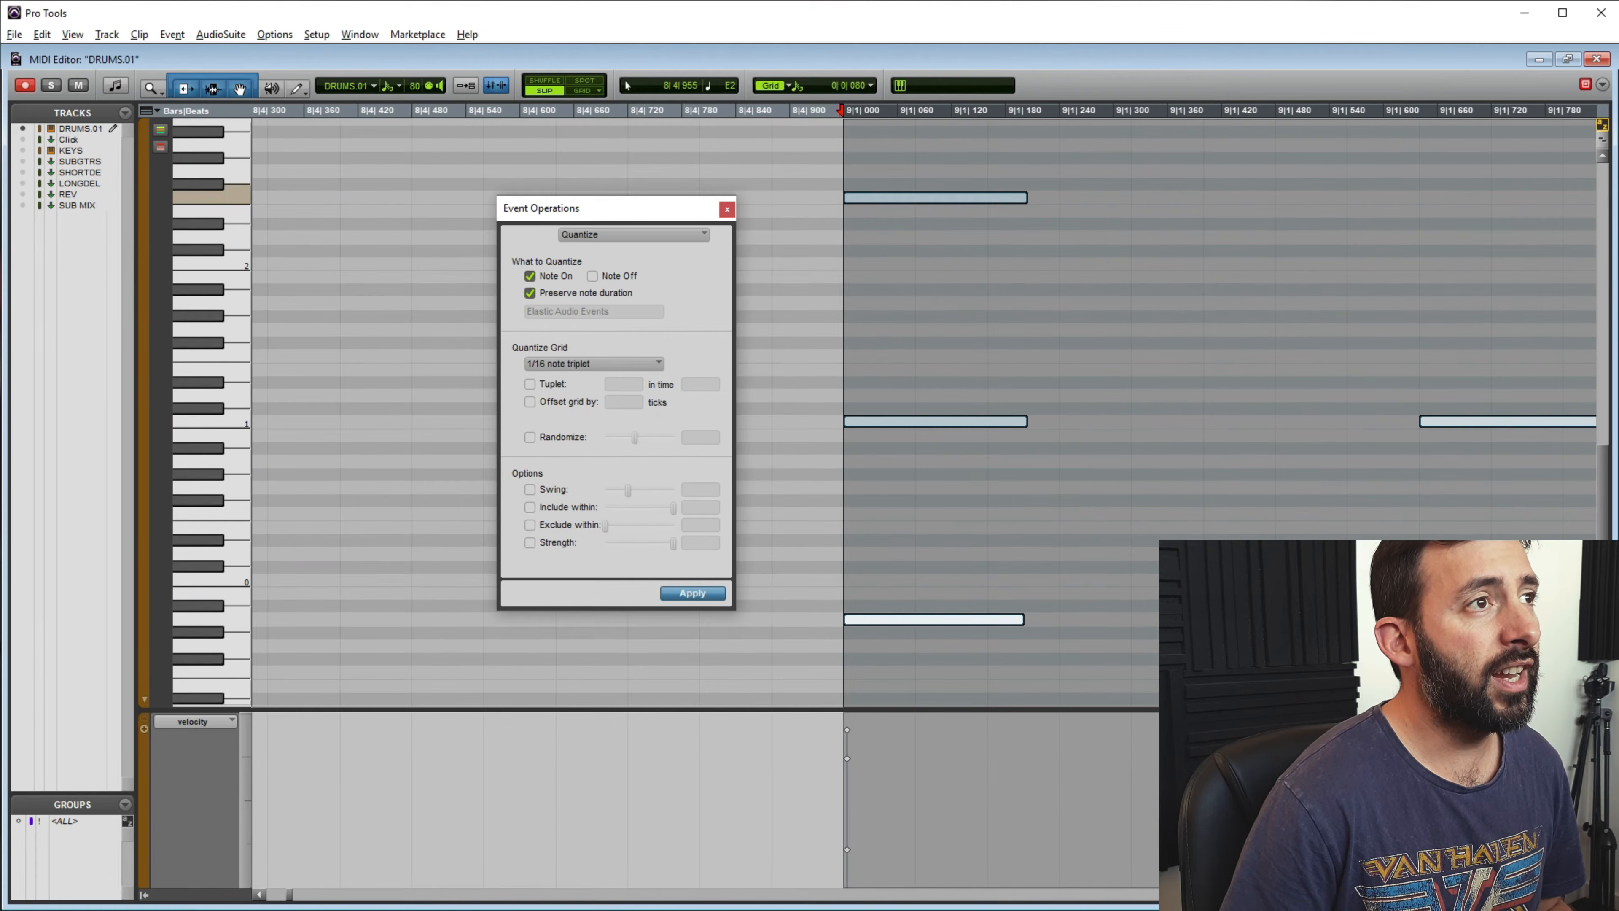
{"action": "left_click", "coordinate": [1243, 576]}
{"action": "scroll", "coordinate": [954, 500], "scroll_direction": "right", "scroll_amount": 5}
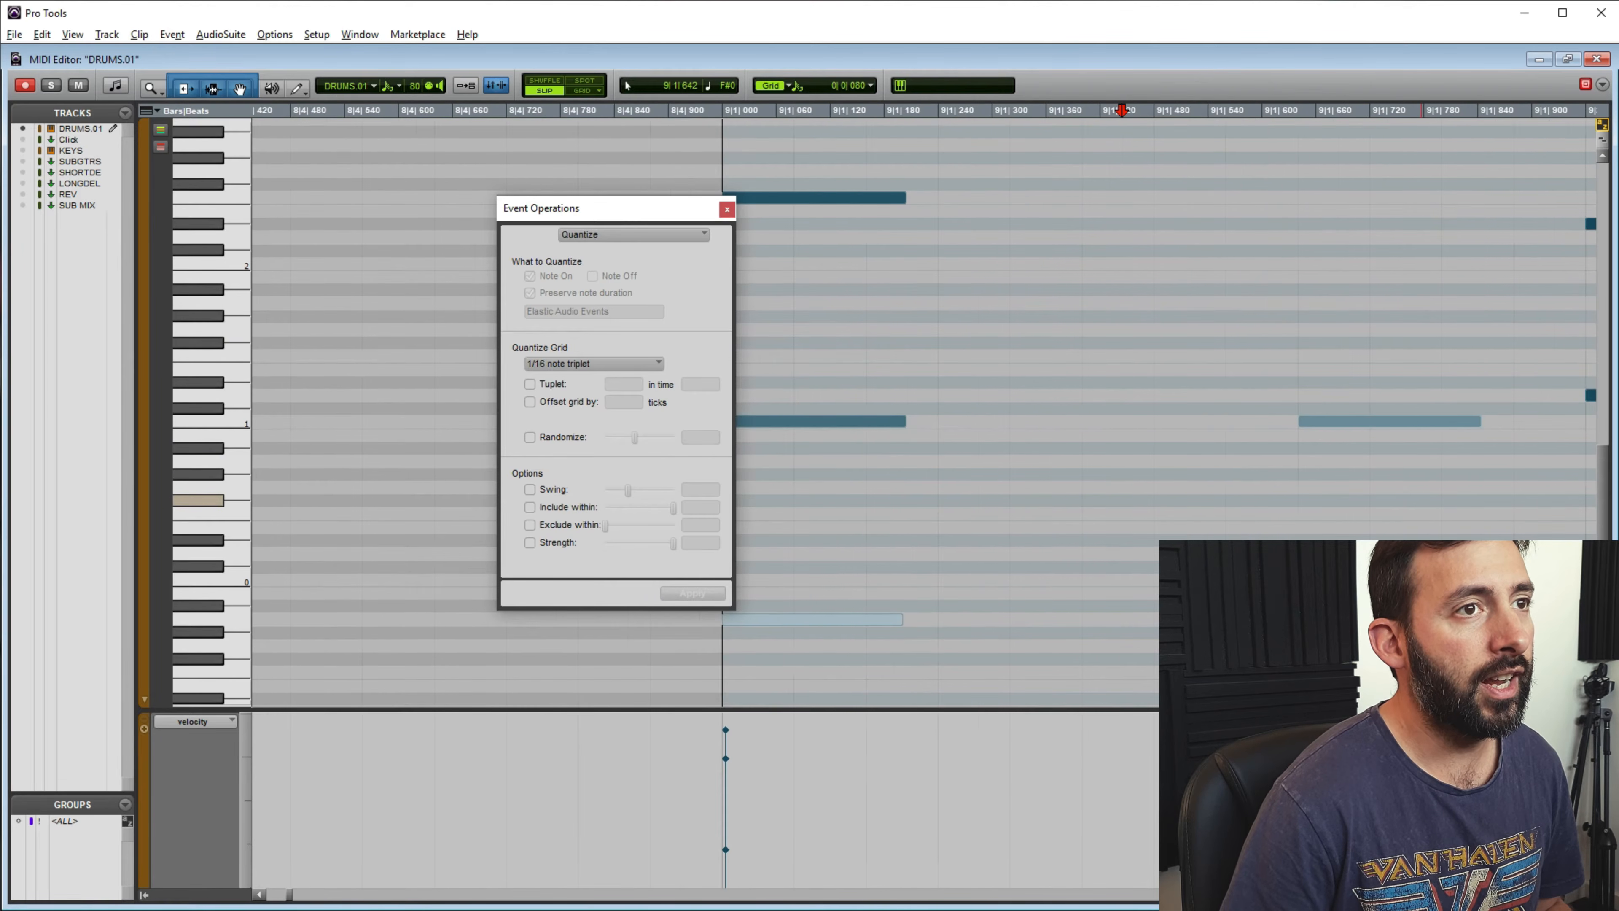
{"action": "scroll", "coordinate": [954, 500], "scroll_direction": "right", "scroll_amount": 3}
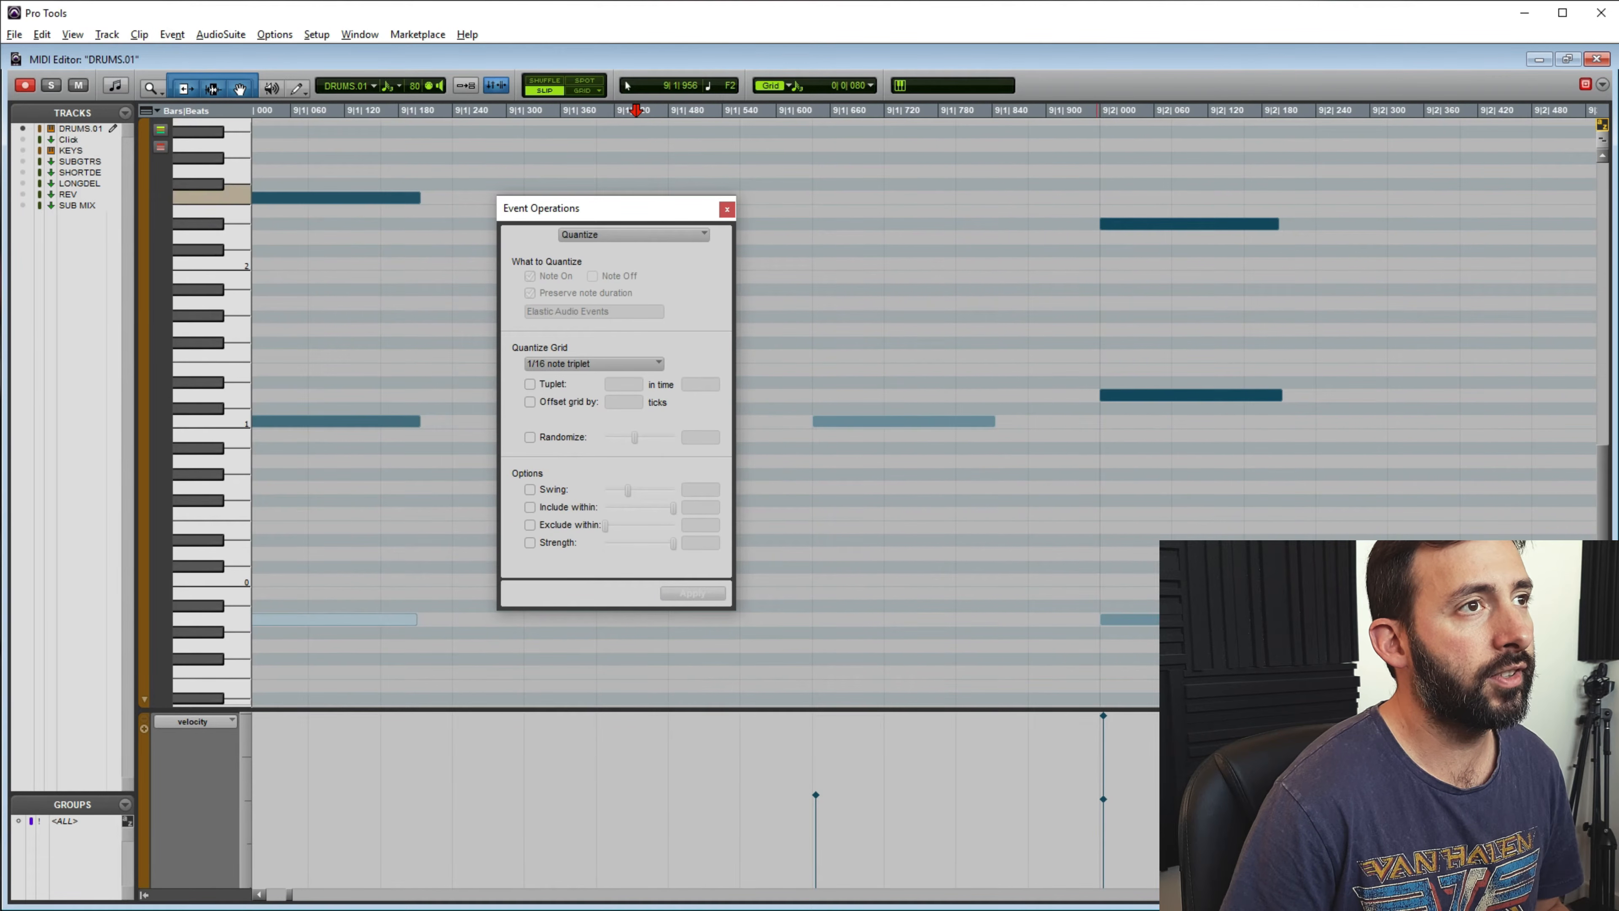
{"action": "scroll", "coordinate": [701, 408], "scroll_direction": "right", "scroll_amount": 1}
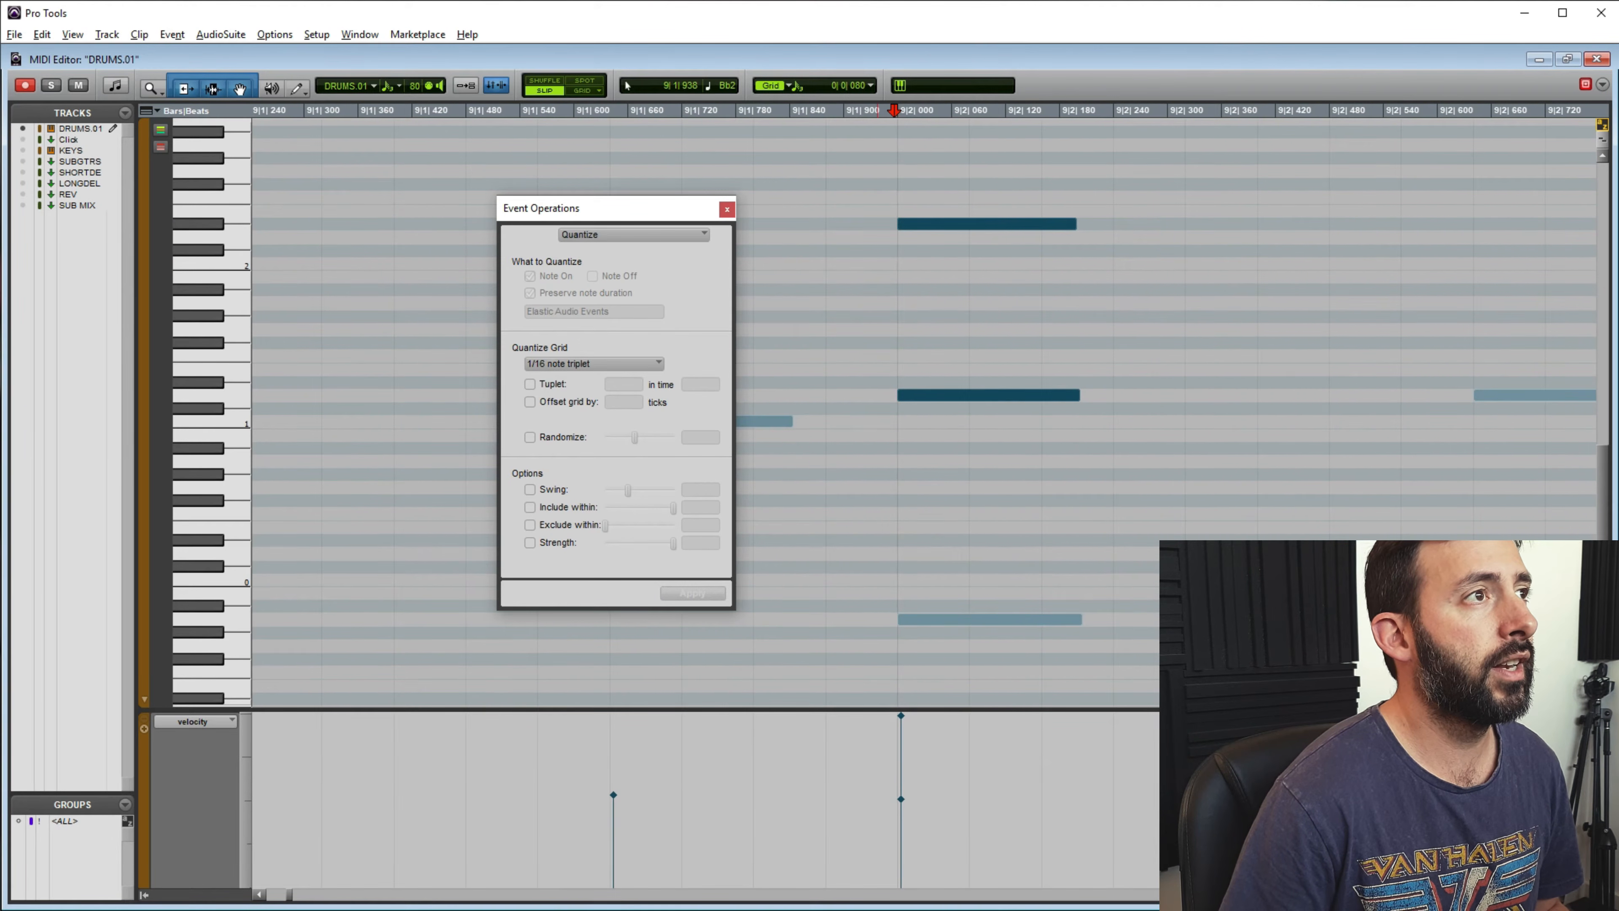
{"action": "scroll", "coordinate": [701, 408], "scroll_direction": "right", "scroll_amount": 10}
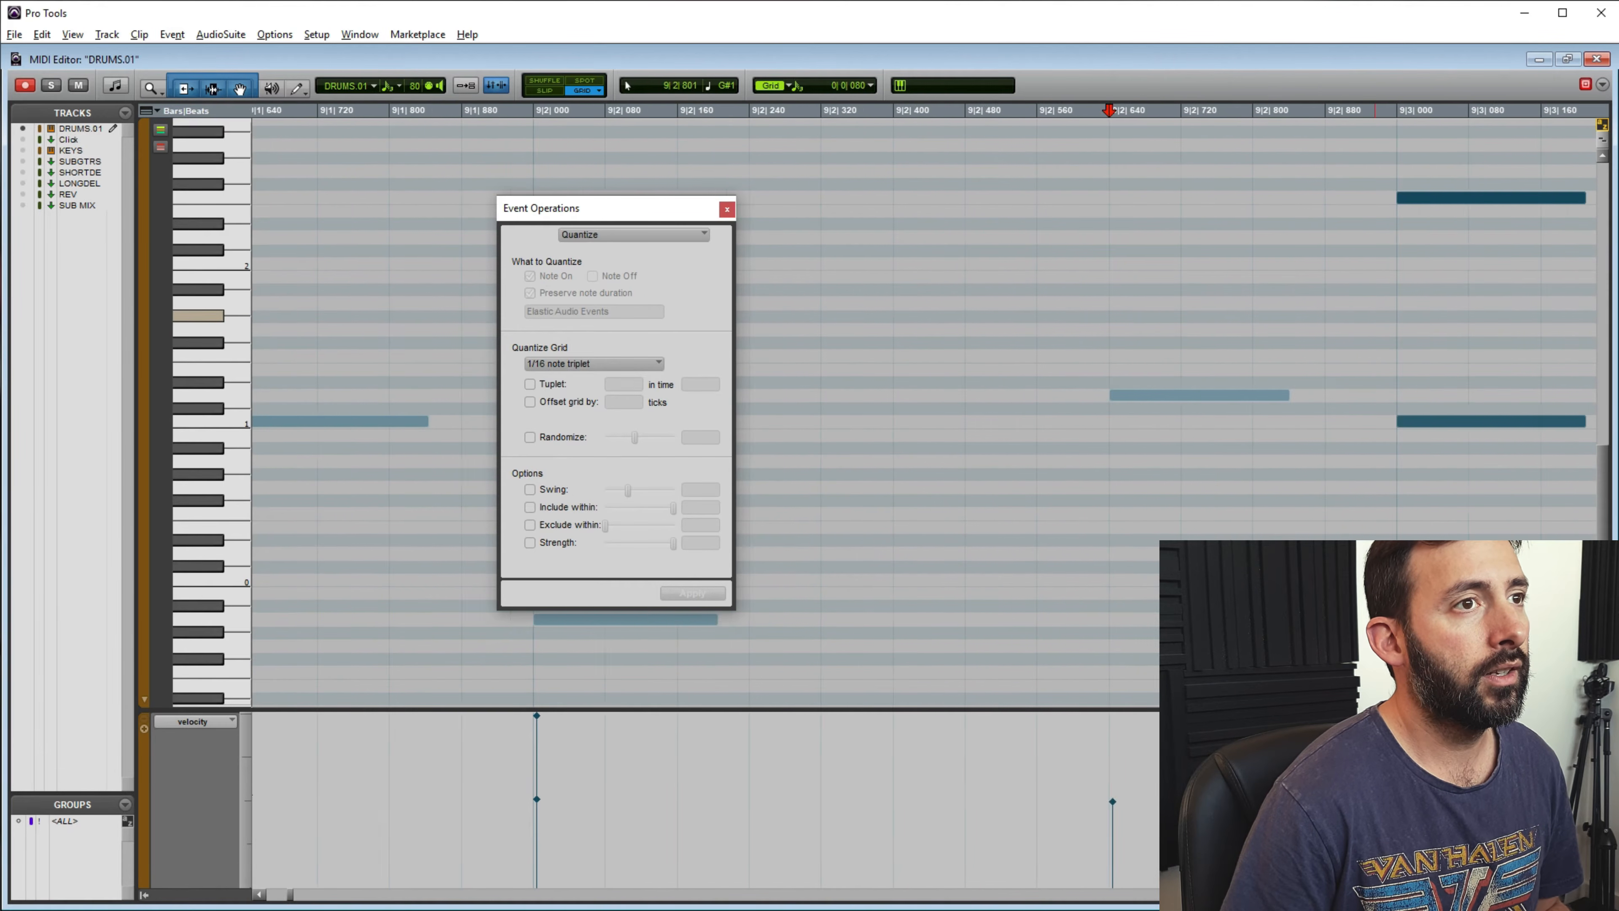
{"action": "scroll", "coordinate": [1375, 316], "scroll_direction": "right", "scroll_amount": 12}
{"action": "scroll", "coordinate": [1375, 315], "scroll_direction": "down", "scroll_amount": 5}
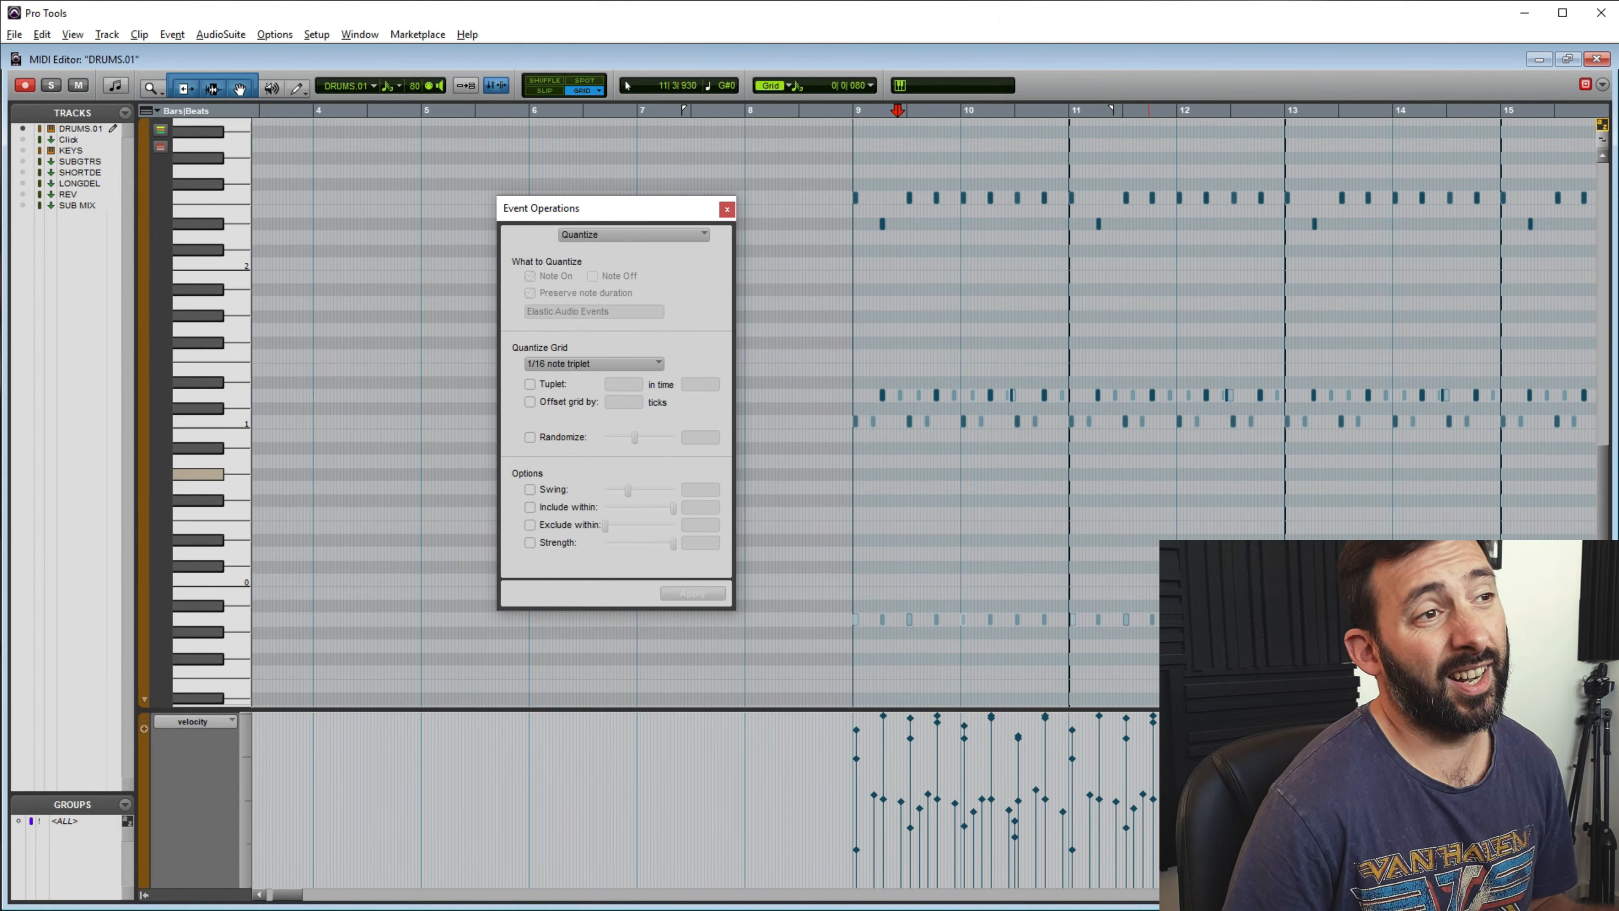
{"action": "left_click", "coordinate": [1597, 59]}
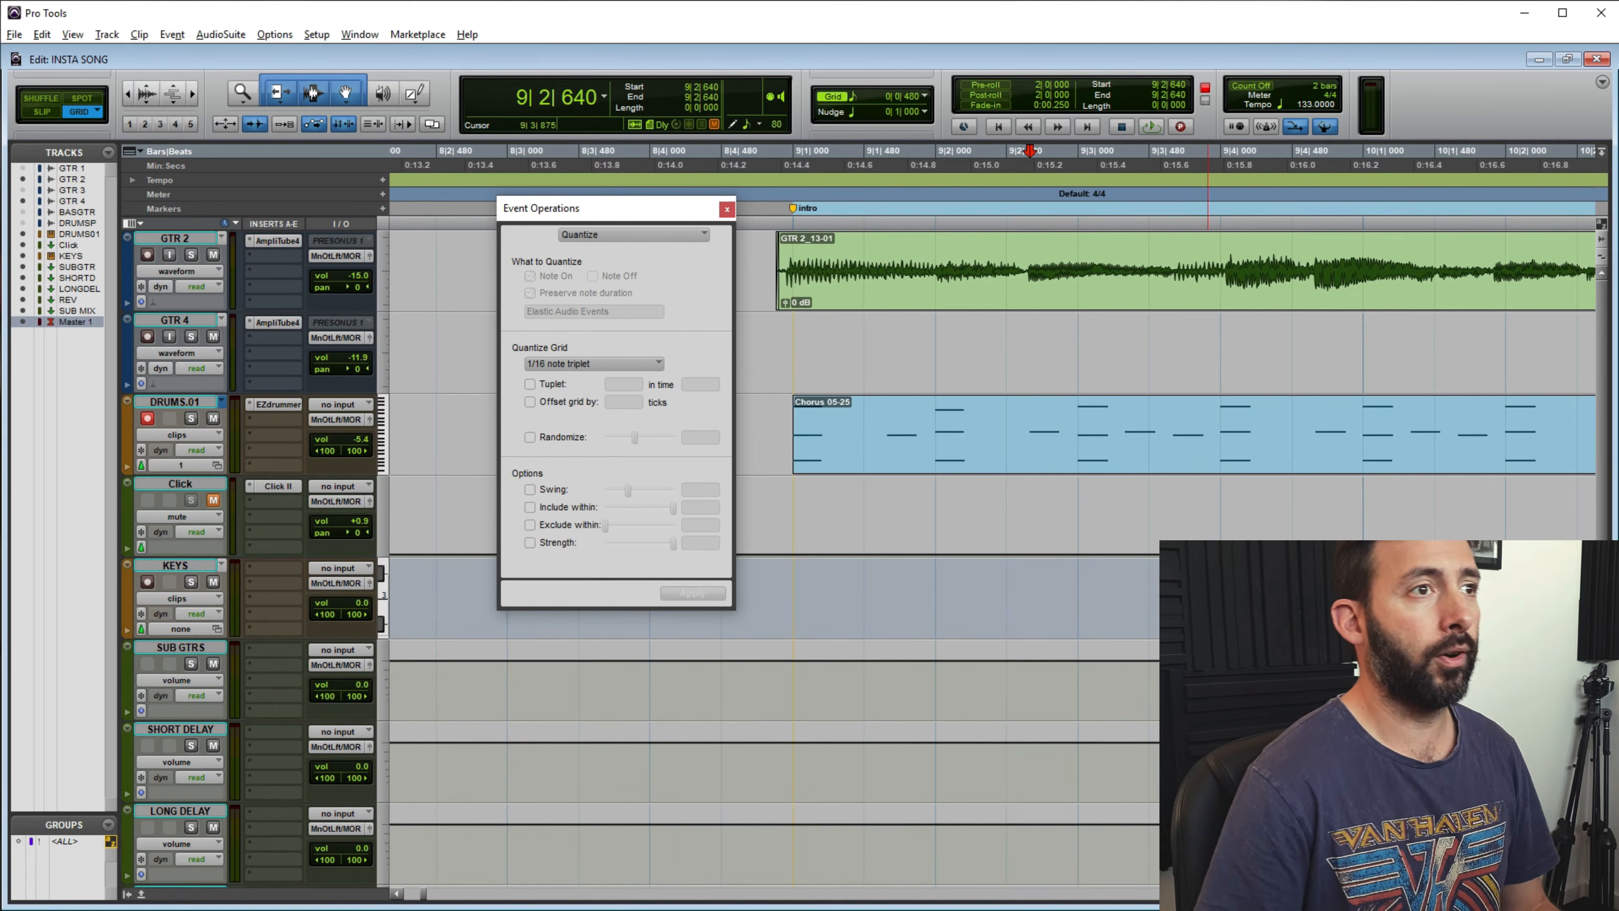
Quantize all four Chorus 05 clips to 1/16 note triplets with Randomize enabled at 100%
{"action": "left_click", "coordinate": [1178, 449]}
{"action": "scroll", "coordinate": [1178, 449], "scroll_direction": "down", "scroll_amount": 1}
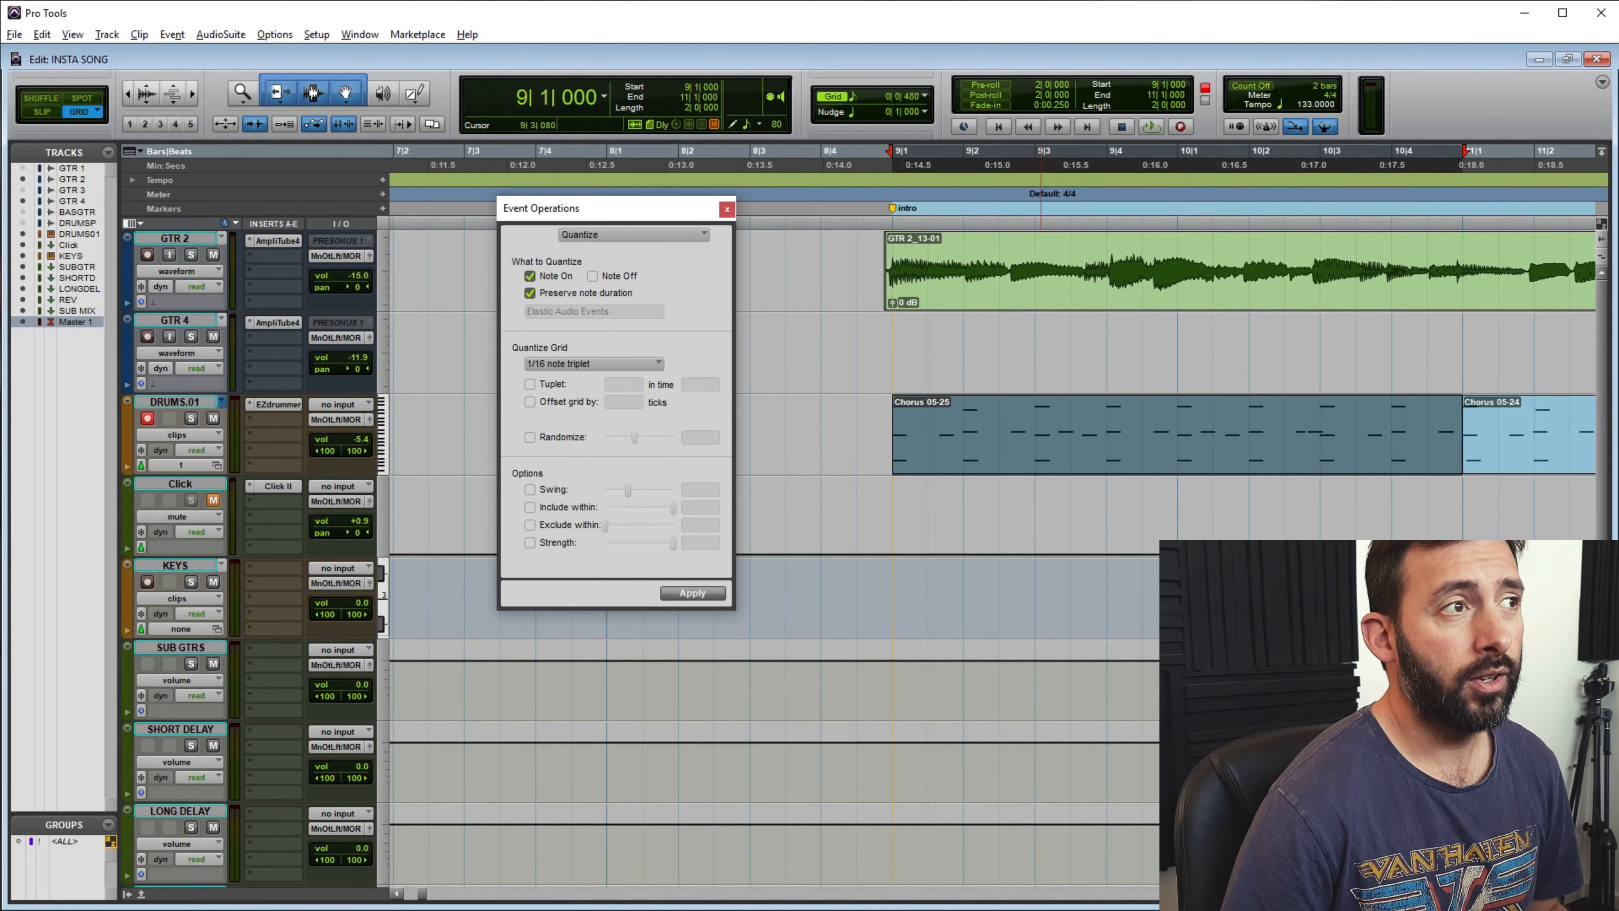
{"action": "left_click", "coordinate": [529, 438]}
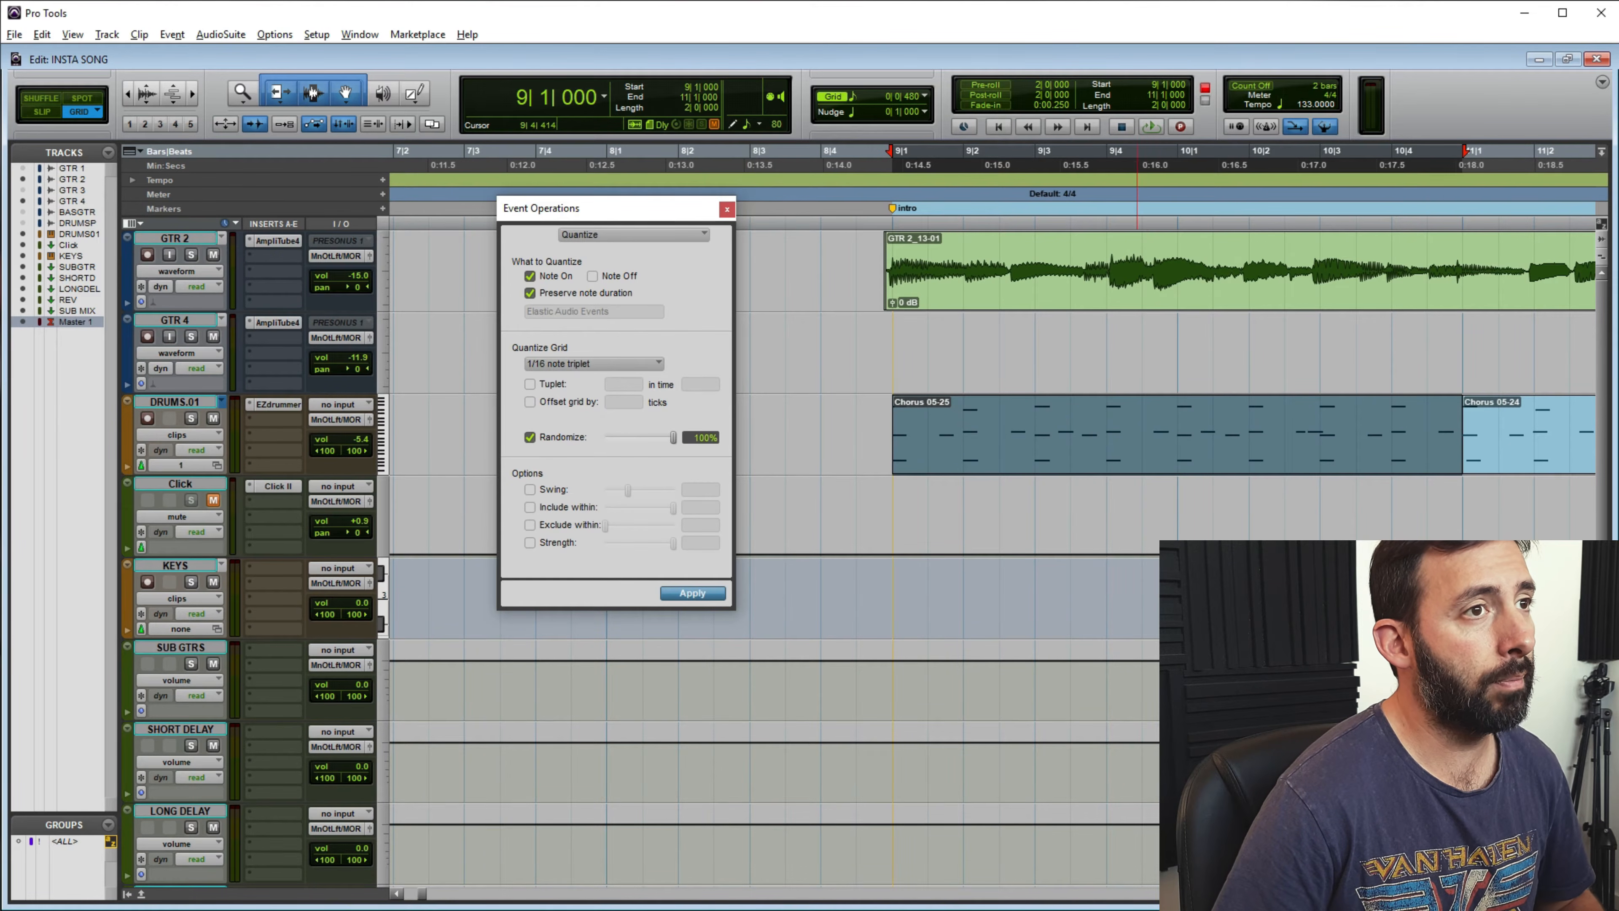
{"action": "key", "text": "ctrl+bracketleft"}
{"action": "key", "text": "ctrl+bracketleft"}
{"action": "left_click", "coordinate": [1444, 451], "text": "shift"}
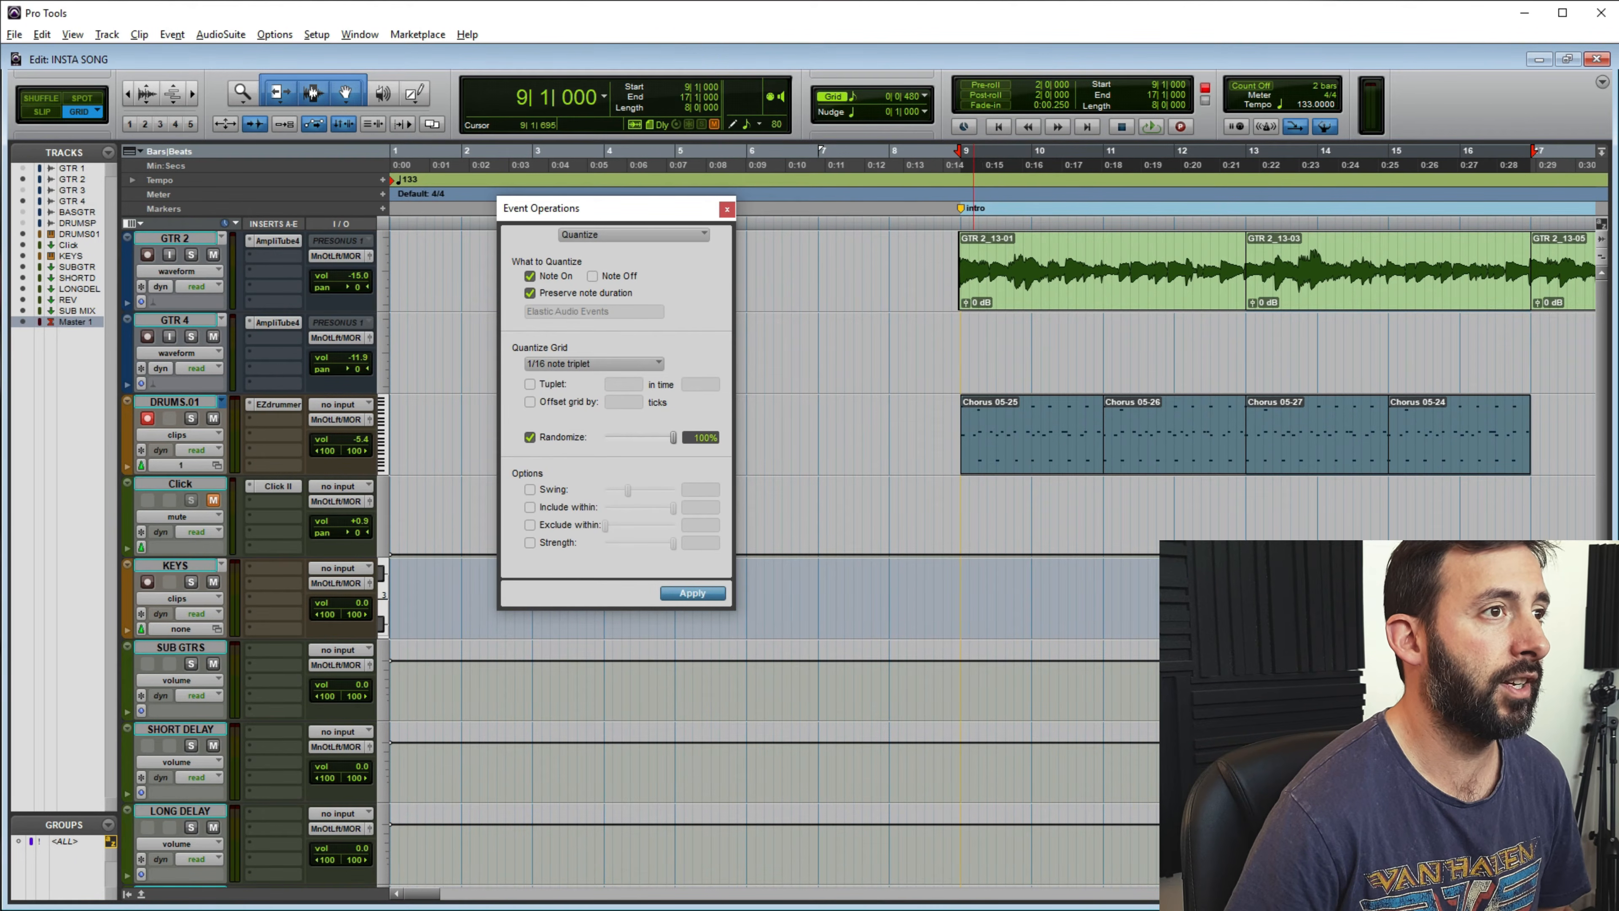
Play back the randomized drum clips with the guitar from the start of bar 9
{"action": "left_click", "coordinate": [970, 421]}
{"action": "key", "text": "space"}
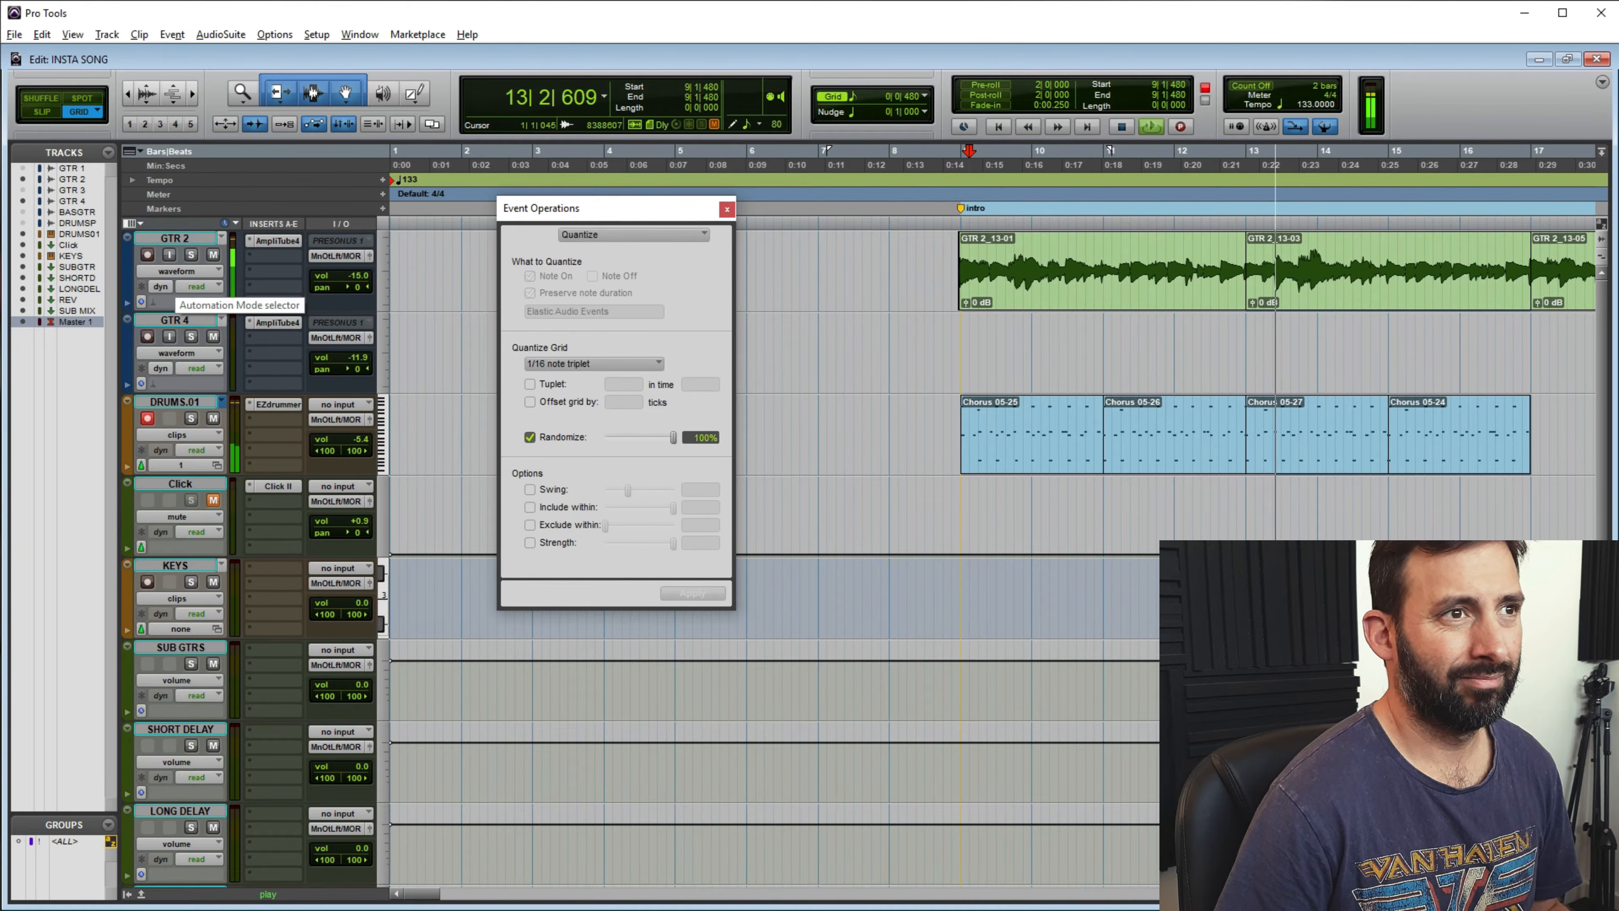
{"action": "key", "text": "space"}
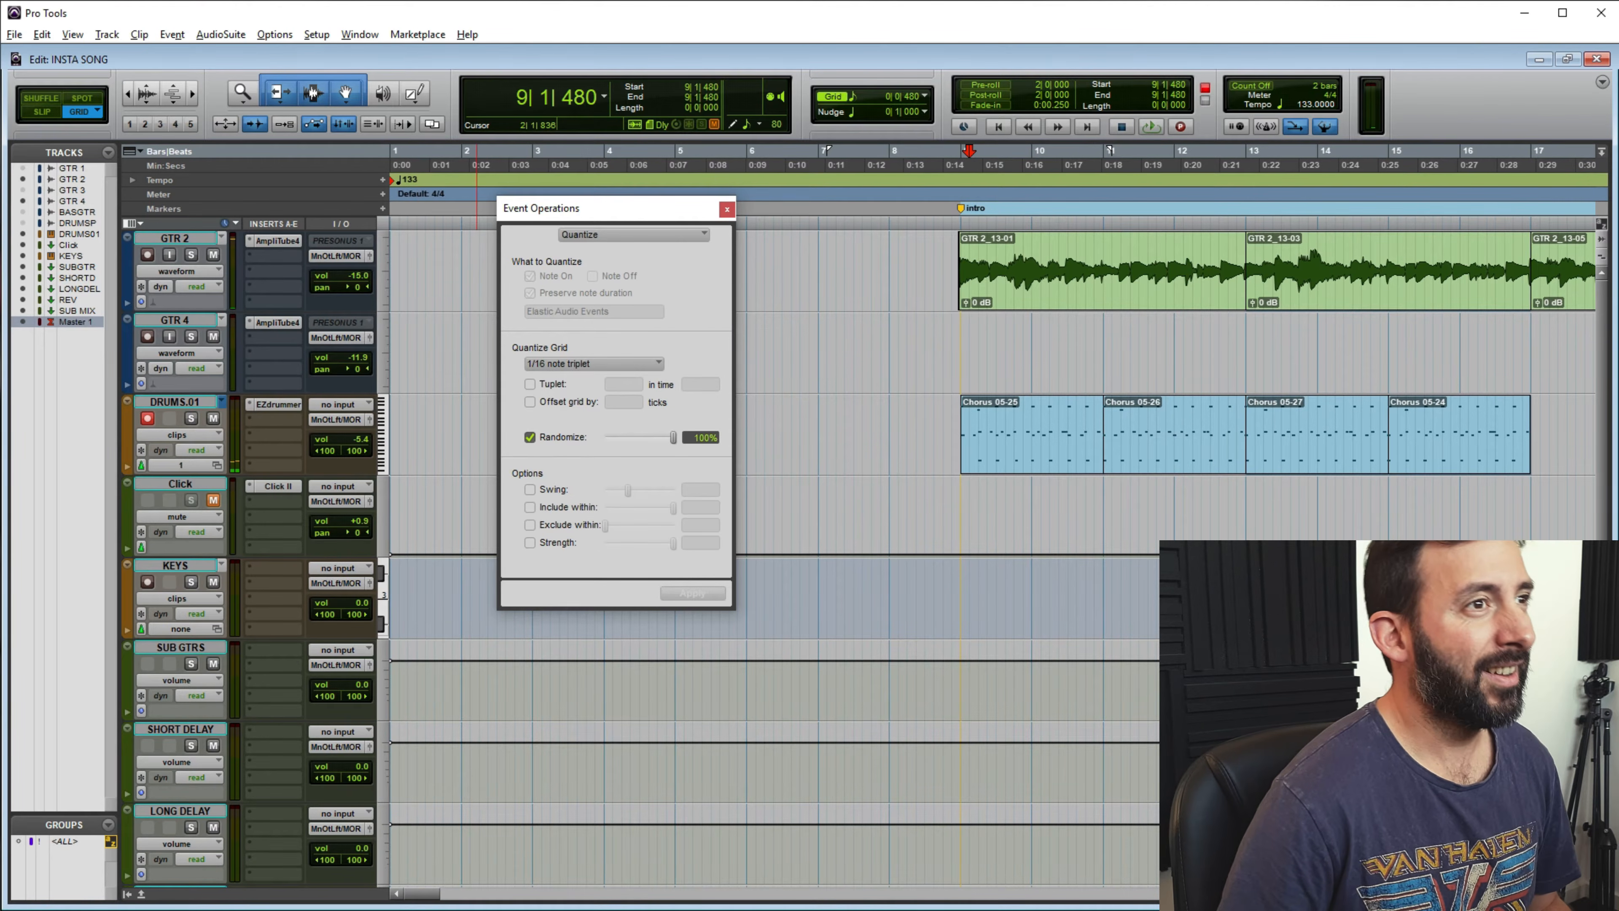
Undo the quantizing and requantize all four Chorus 05 clips with a lower Randomize amount
{"action": "key", "text": "ctrl+z"}
{"action": "key", "text": "ctrl+z"}
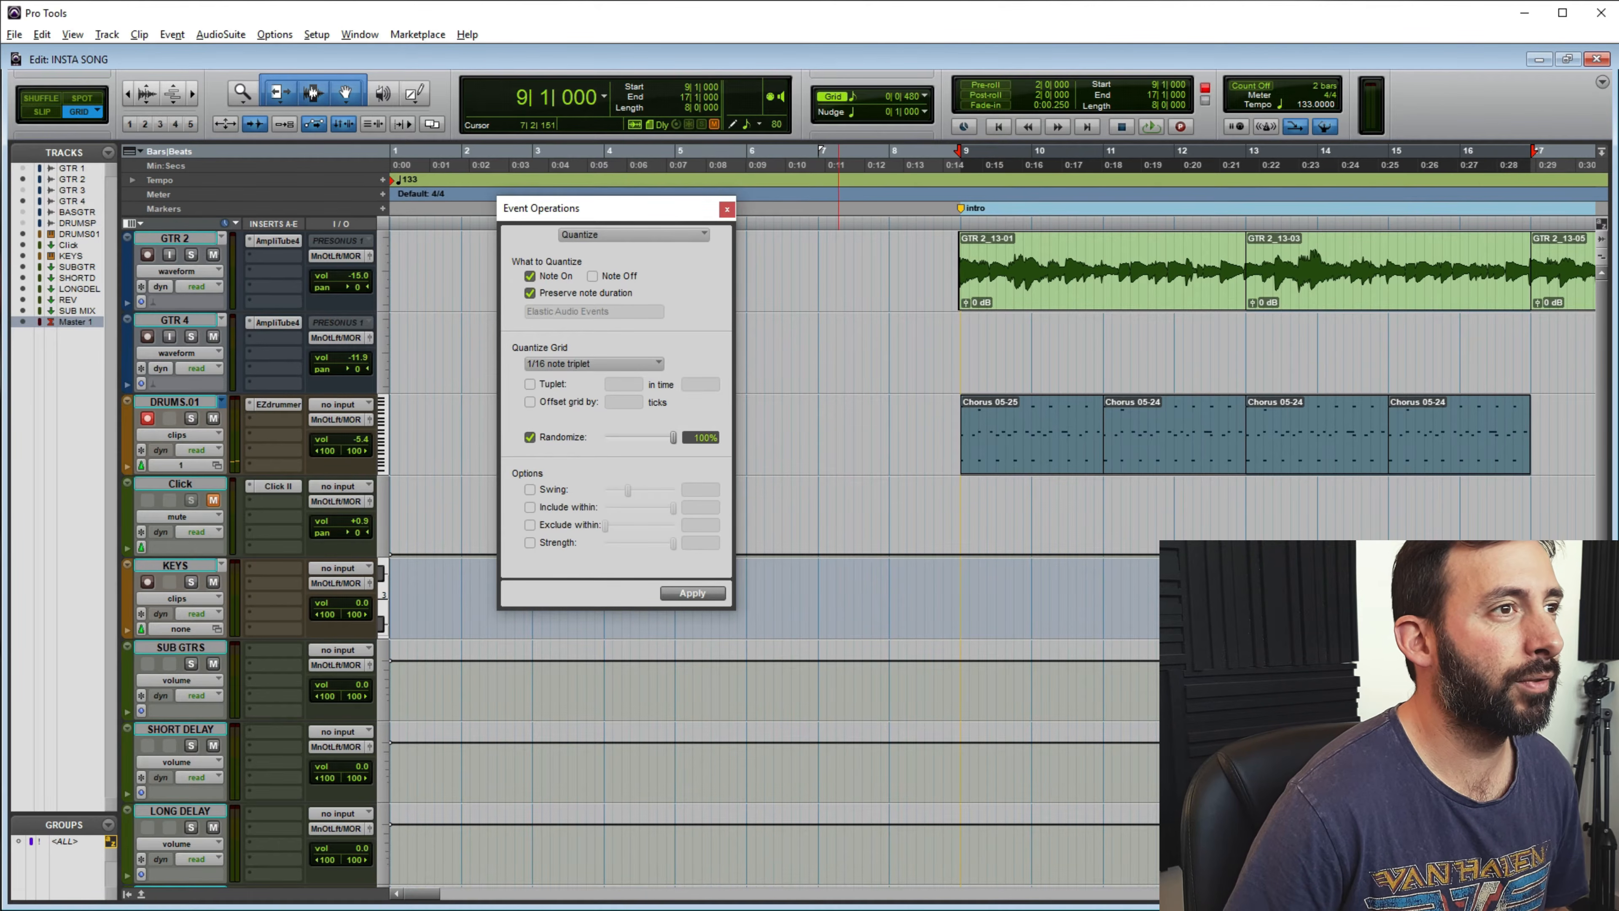
{"action": "left_click", "coordinate": [1427, 450], "text": "shift"}
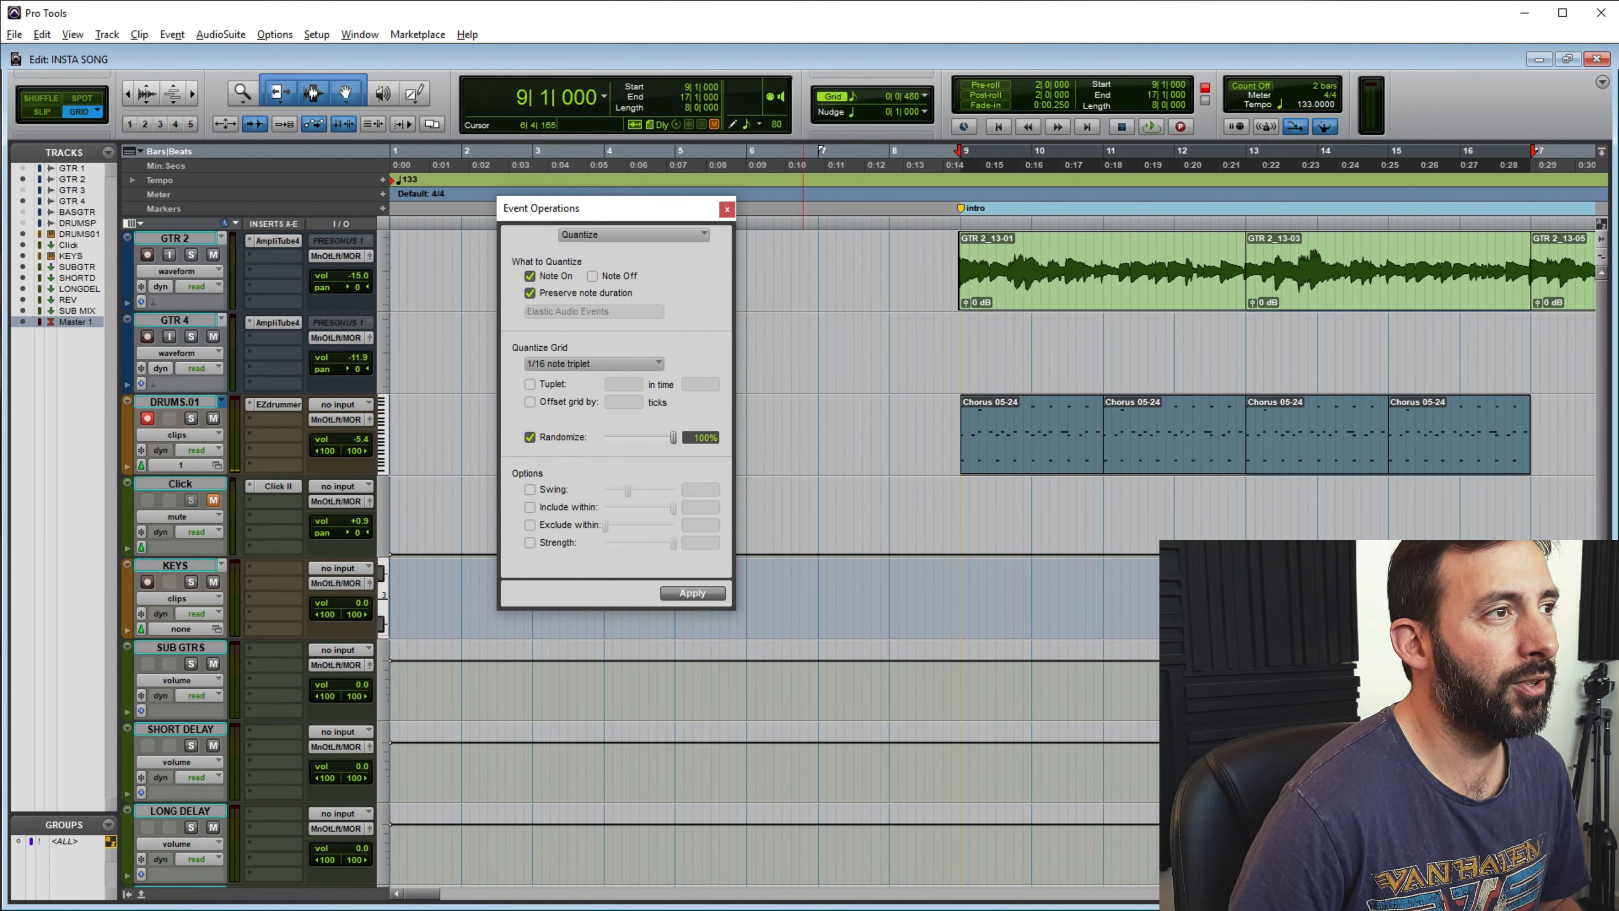
{"action": "left_click_drag", "start_coordinate": [648, 437], "coordinate": [637, 437]}
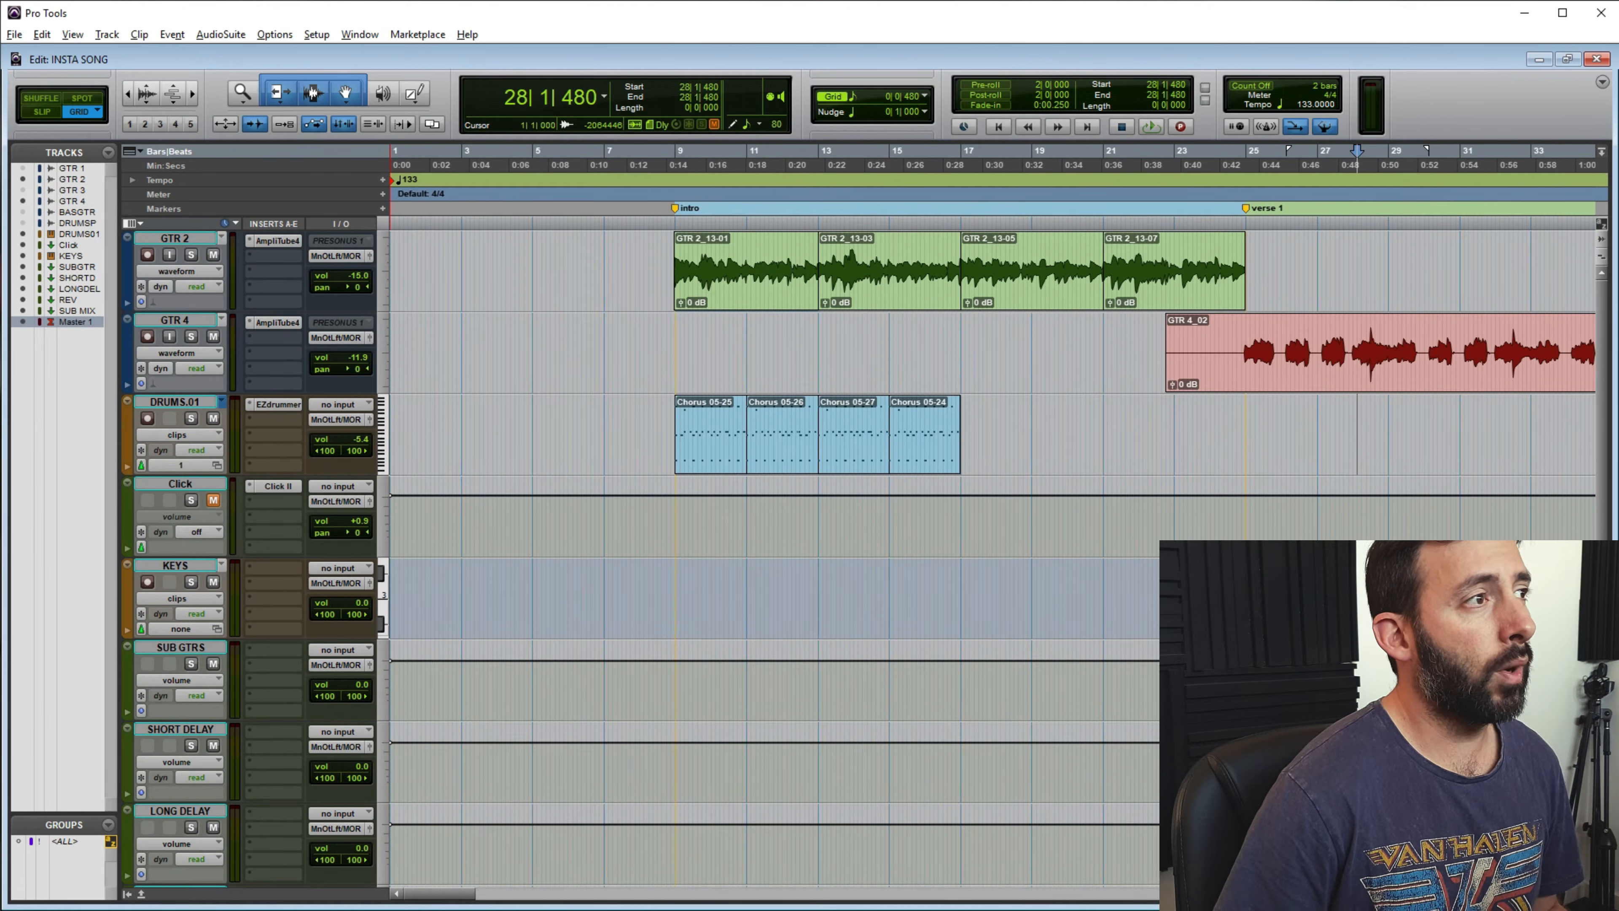
Switch the DRUMS.01 track to its alternate playlist DRUMS (2), containing the Chorus 03 and Verse 06 clips
{"action": "left_click", "coordinate": [221, 401]}
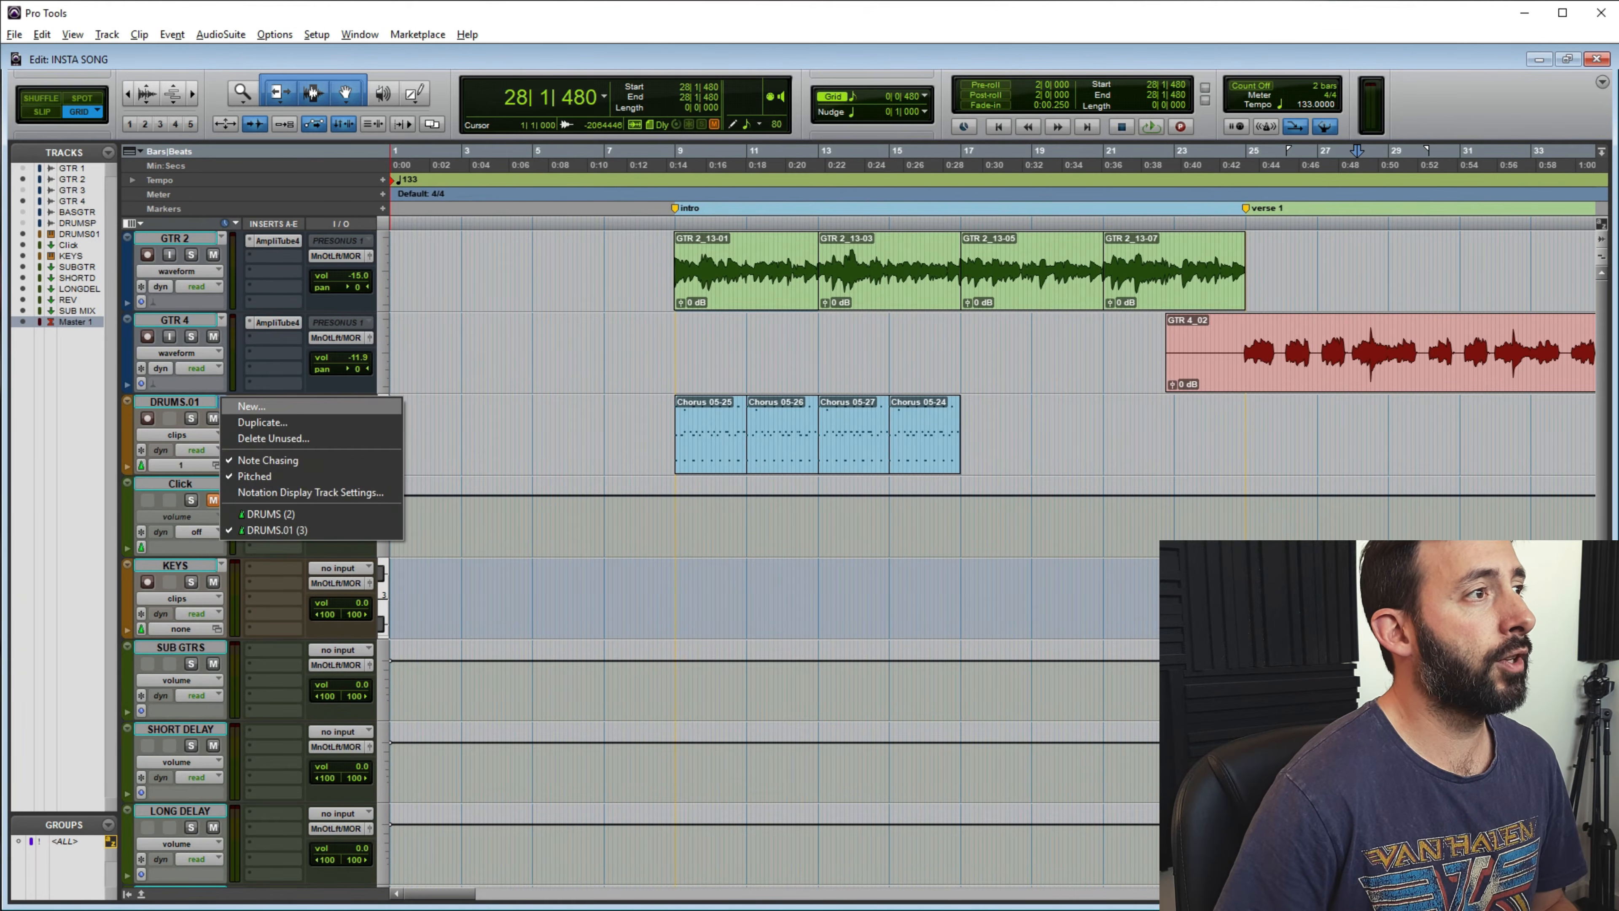
{"action": "left_click", "coordinate": [272, 513]}
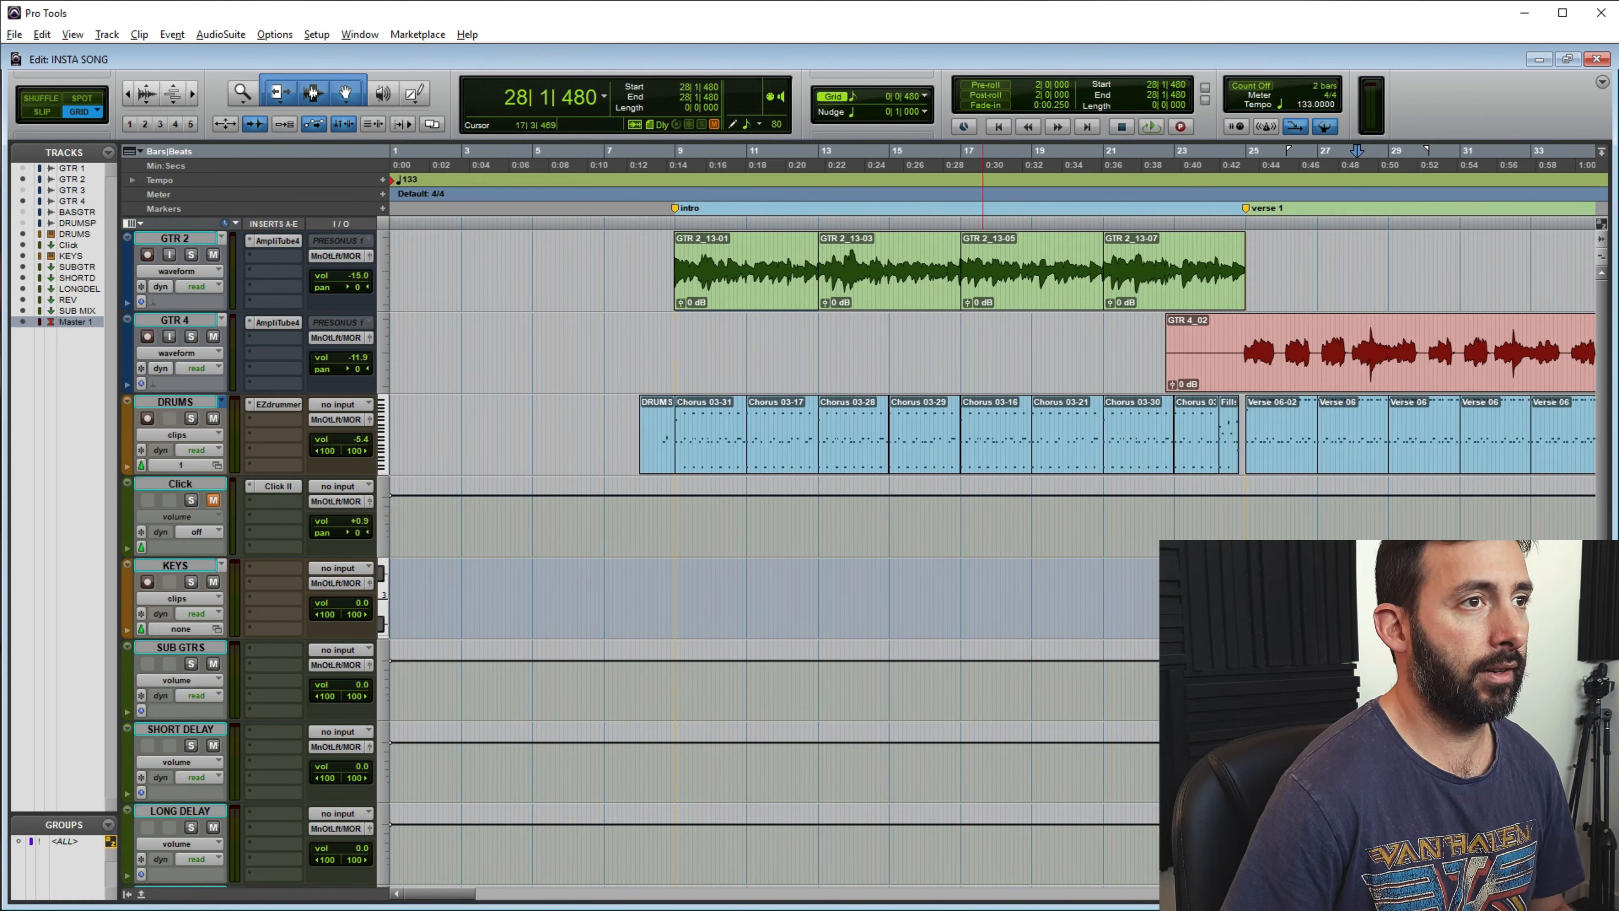
{"action": "left_click", "coordinate": [662, 440]}
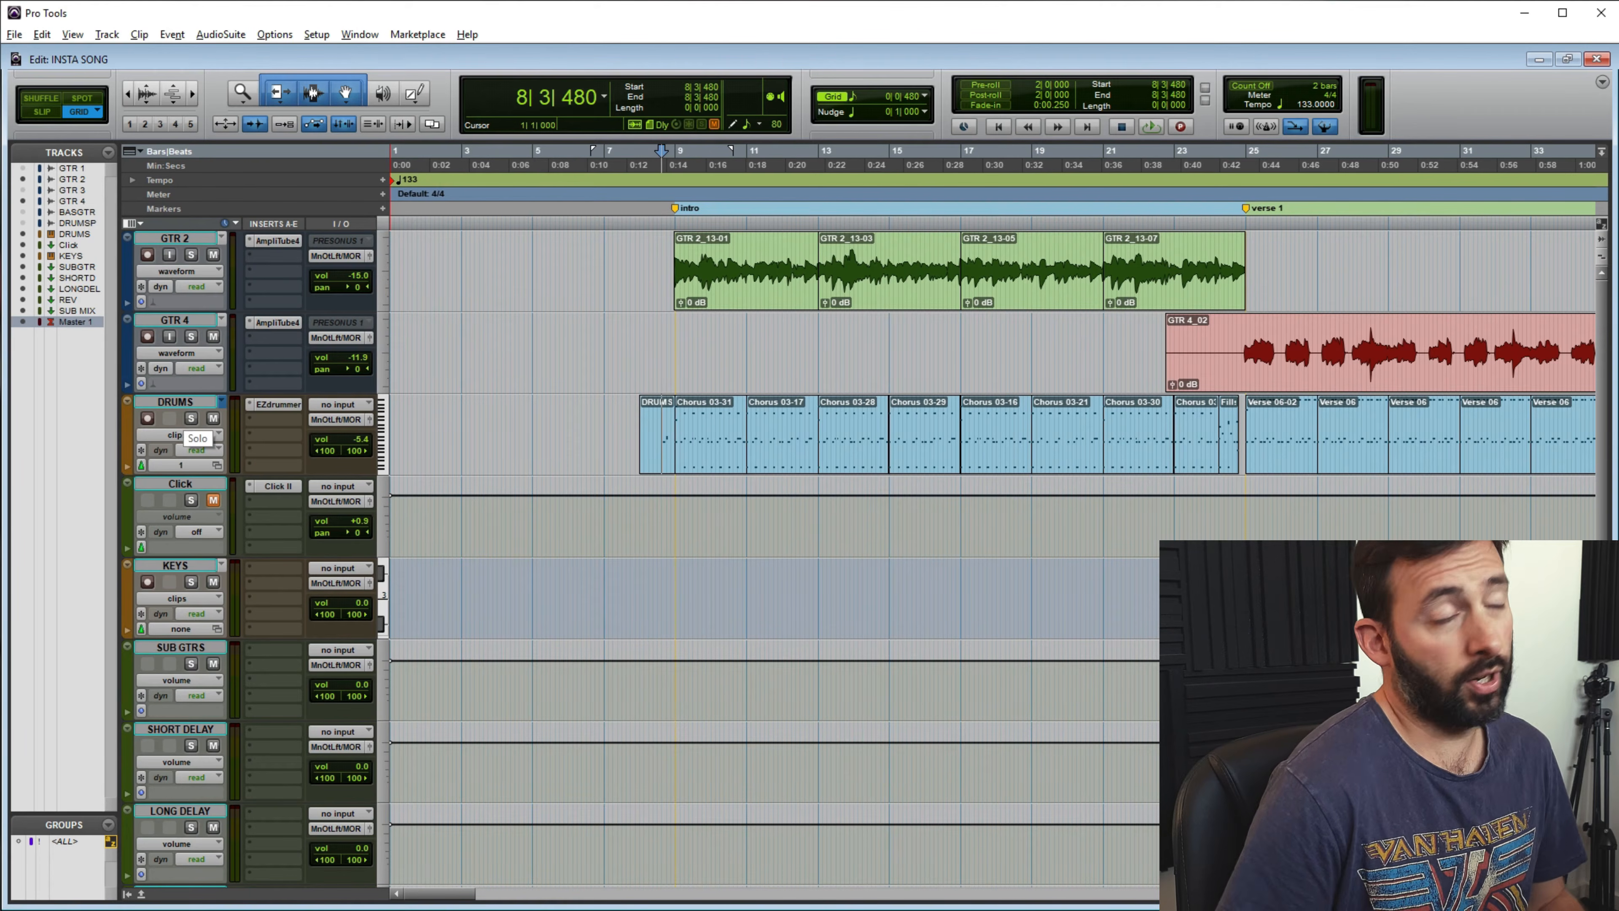
Play back the arranged drums with the guitars from bar 19 of the intro across the fill into verse 1
{"action": "left_click", "coordinate": [1045, 191]}
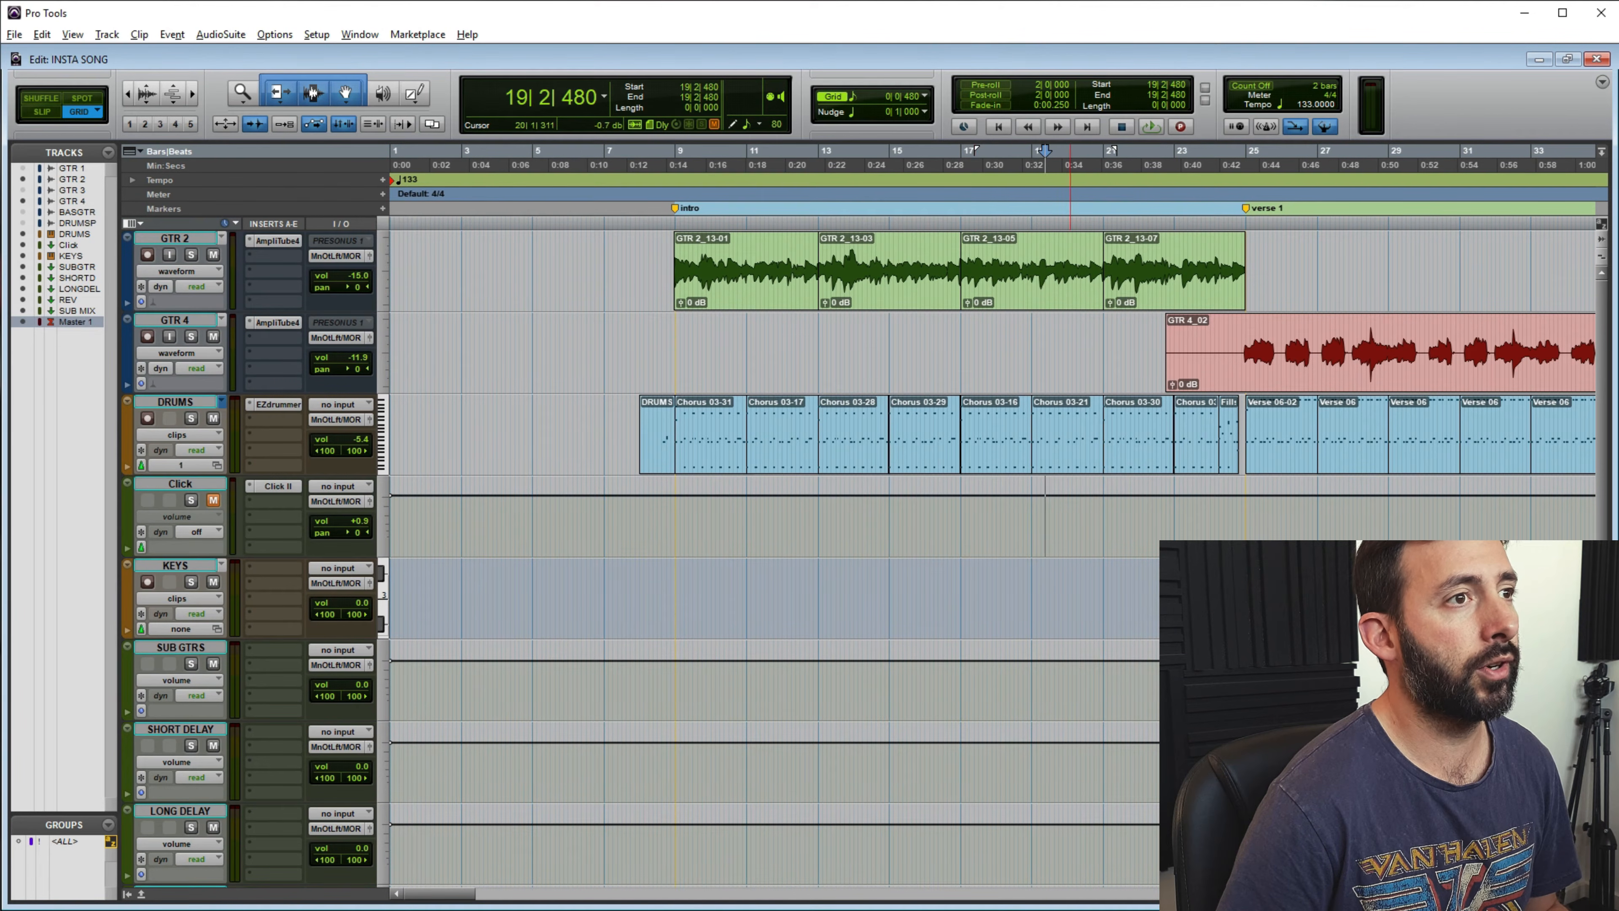
{"action": "key", "text": "space"}
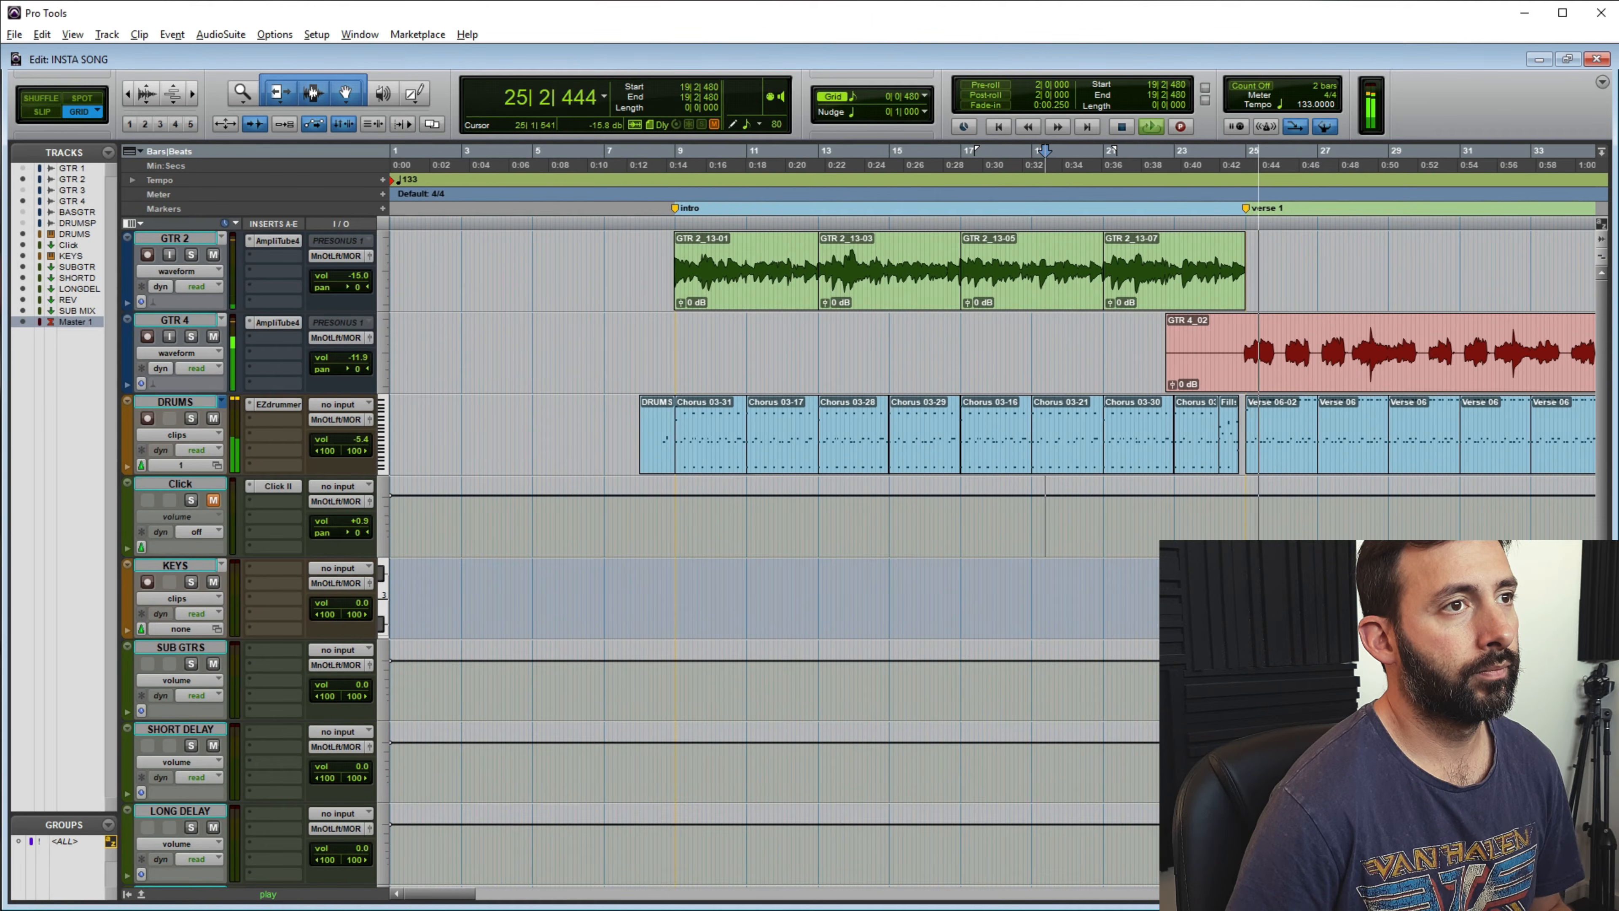
{"action": "scroll", "coordinate": [1251, 347], "scroll_direction": "right", "scroll_amount": 3}
{"action": "key", "text": "space"}
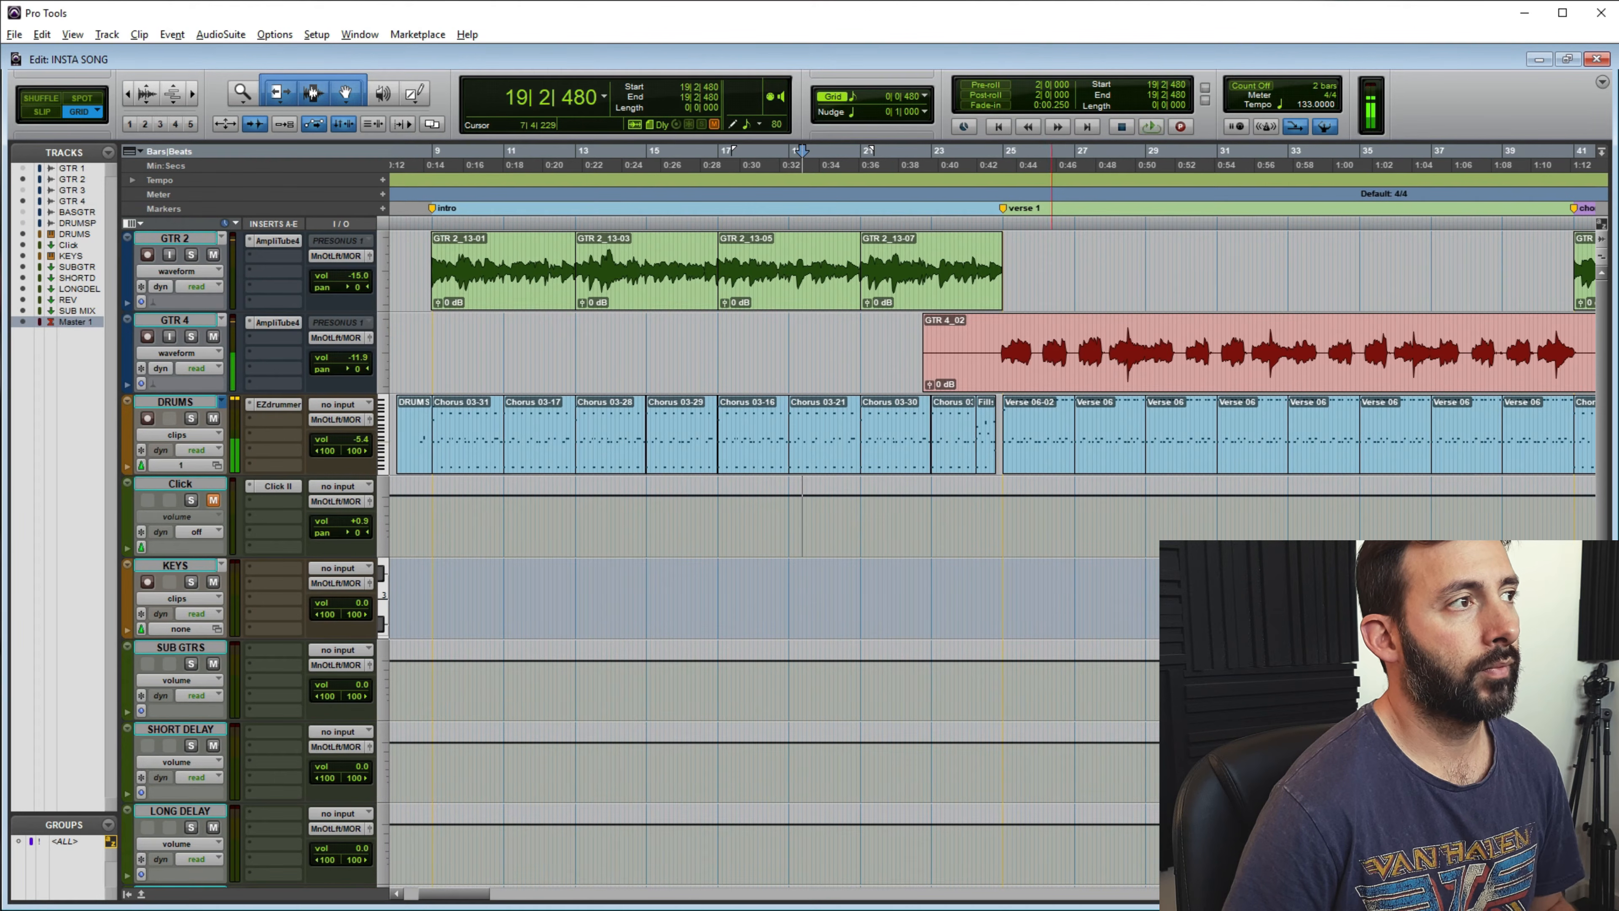
Solo the DRUMS track and audition its groove from bar 25 in verse 1 and from bar 19 in the intro
{"action": "left_click", "coordinate": [191, 419]}
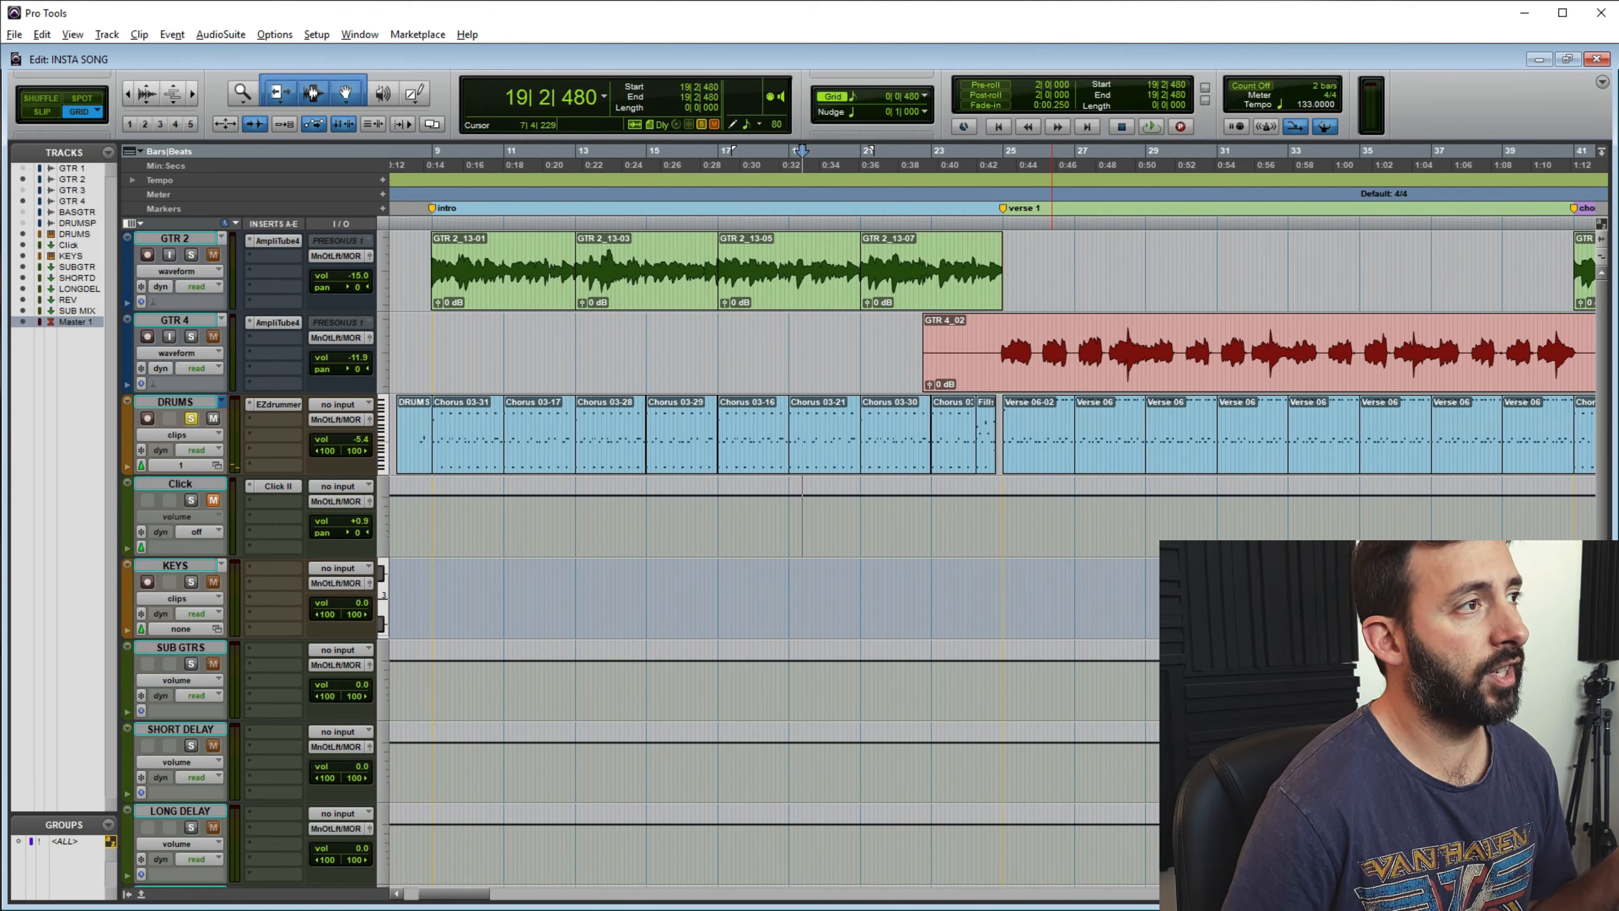
{"action": "left_click", "coordinate": [1030, 532]}
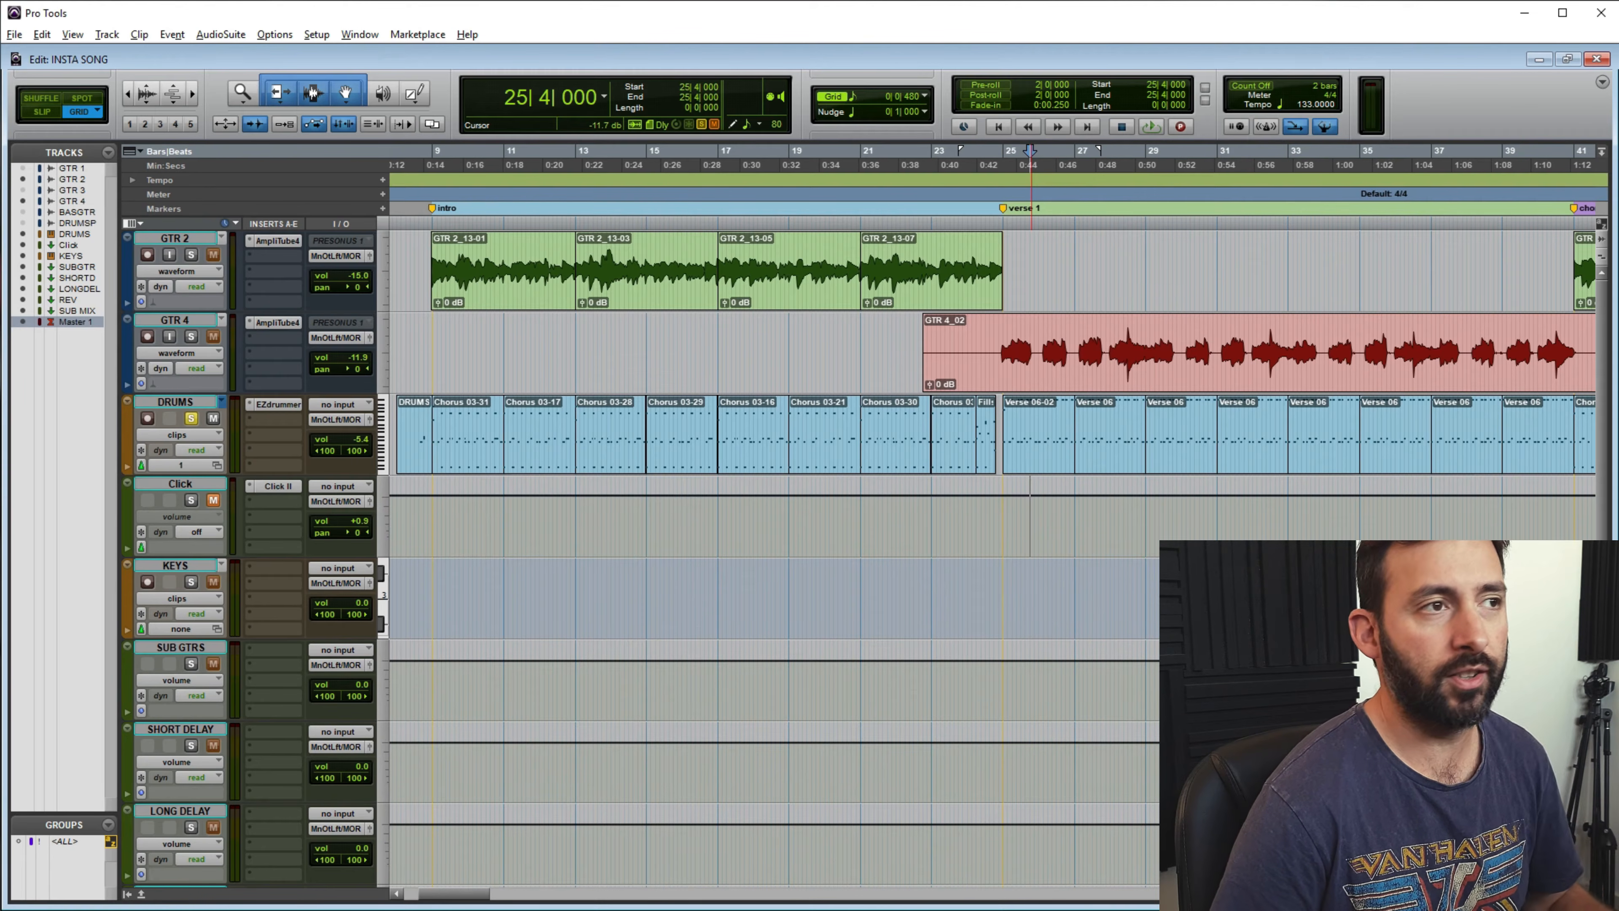
{"action": "key", "text": "space"}
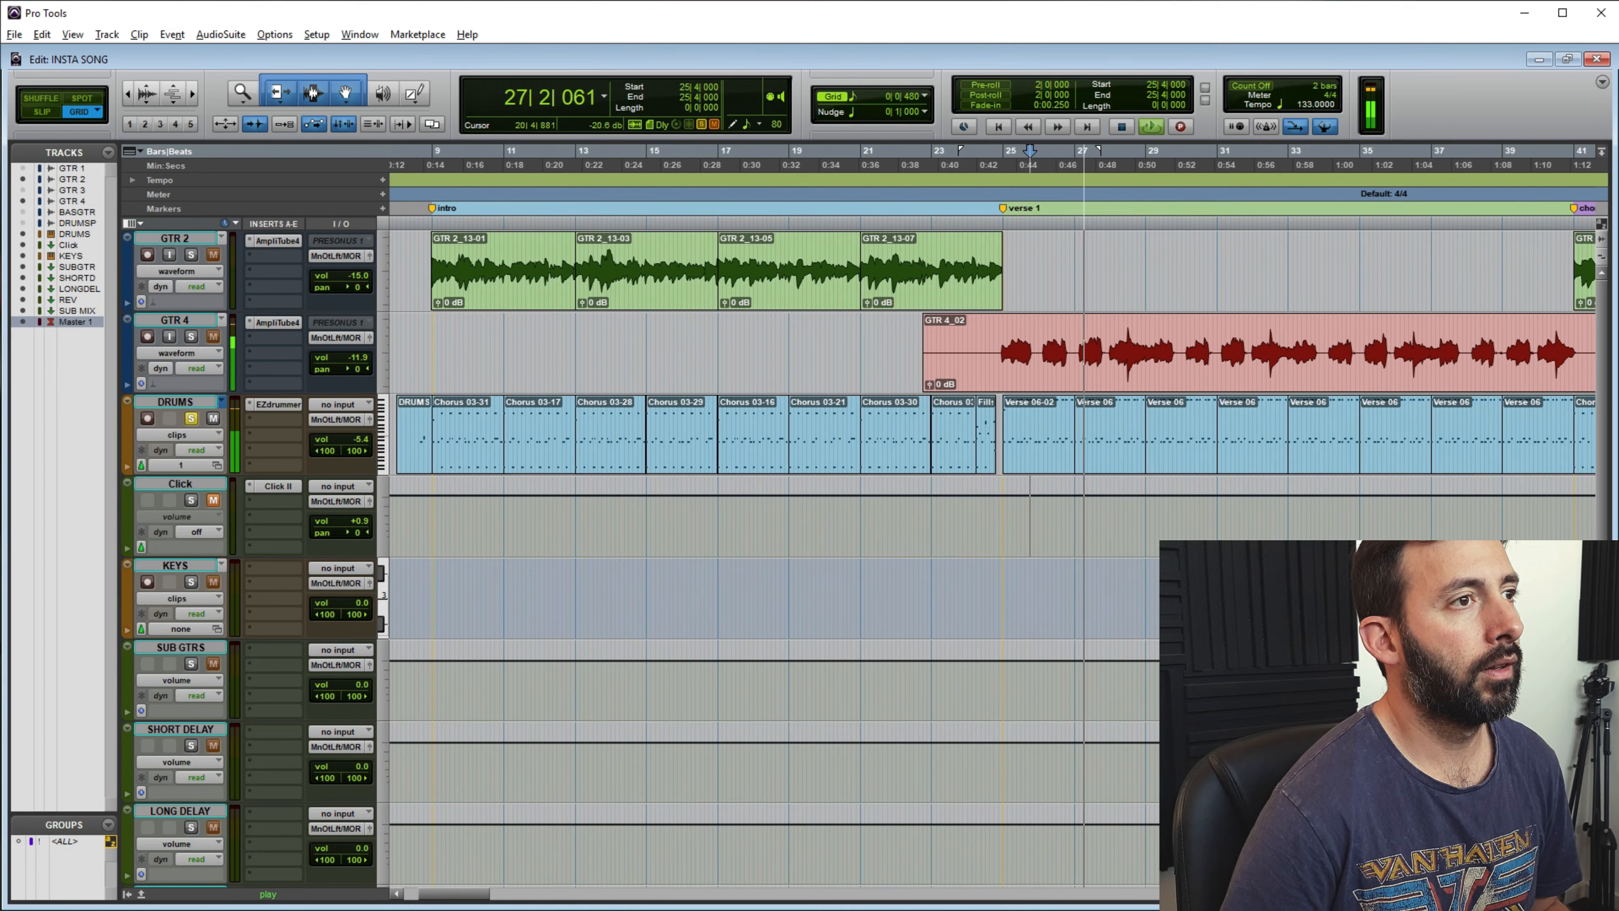
{"action": "left_click", "coordinate": [818, 268]}
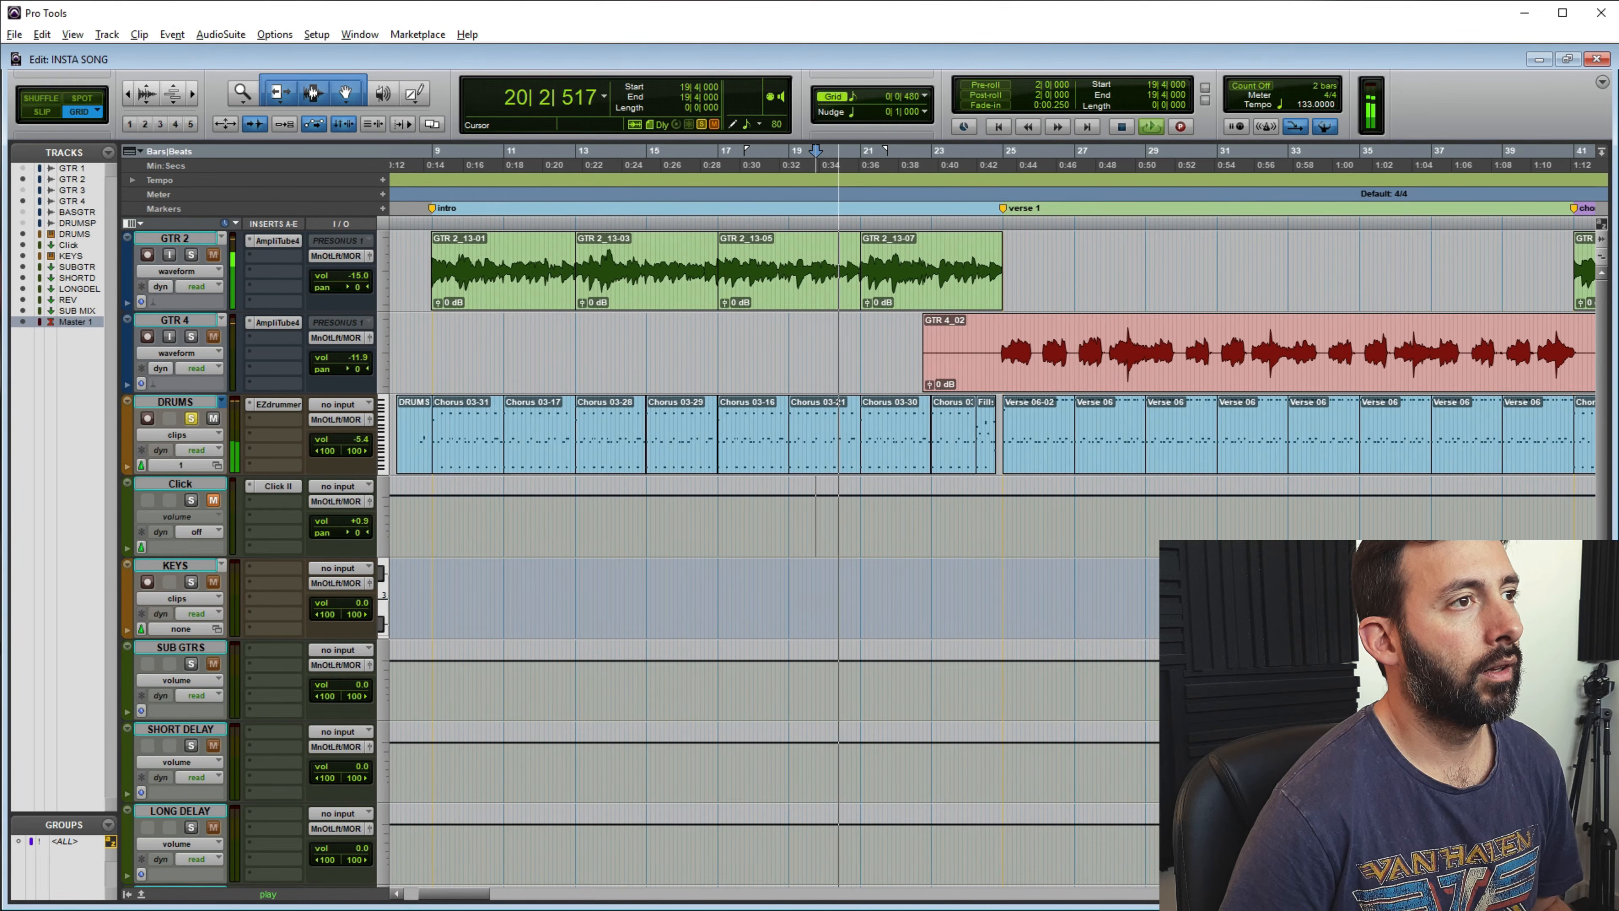